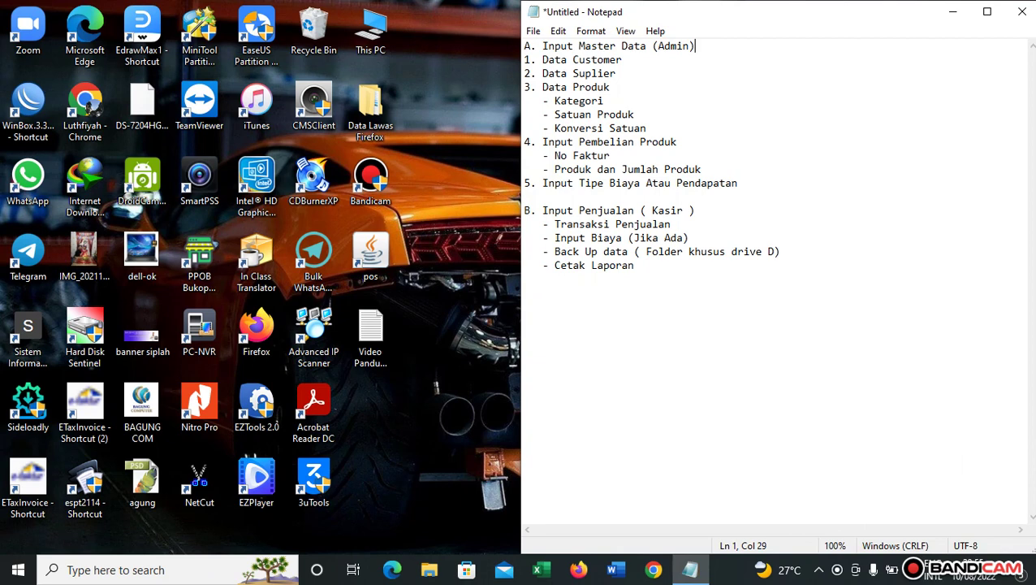
Launch the POS program and log in as user admin with the account password.
click(370, 255)
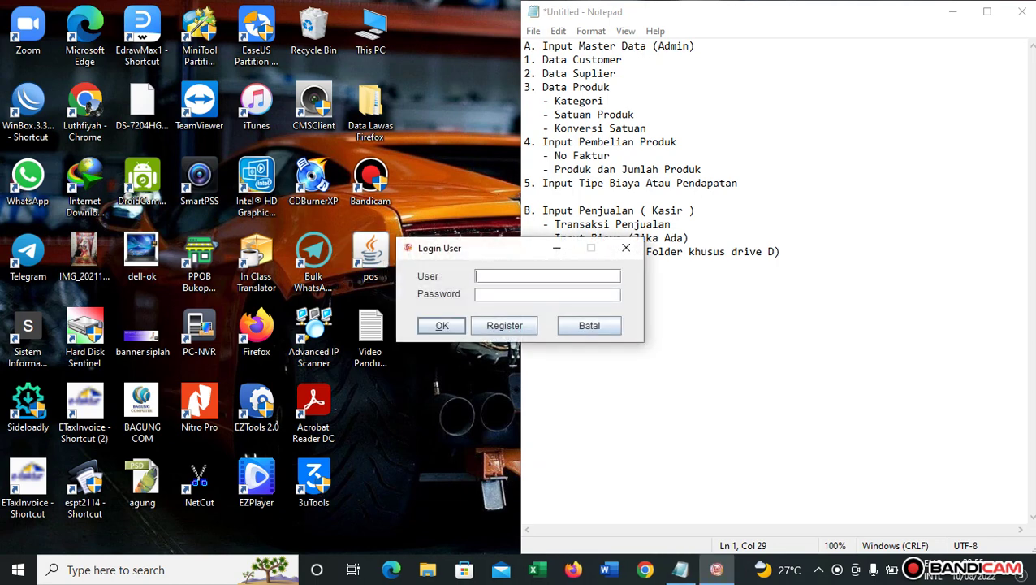
text(admin)
key(Tab)
text(admin)
key(Tab)
key(Return)
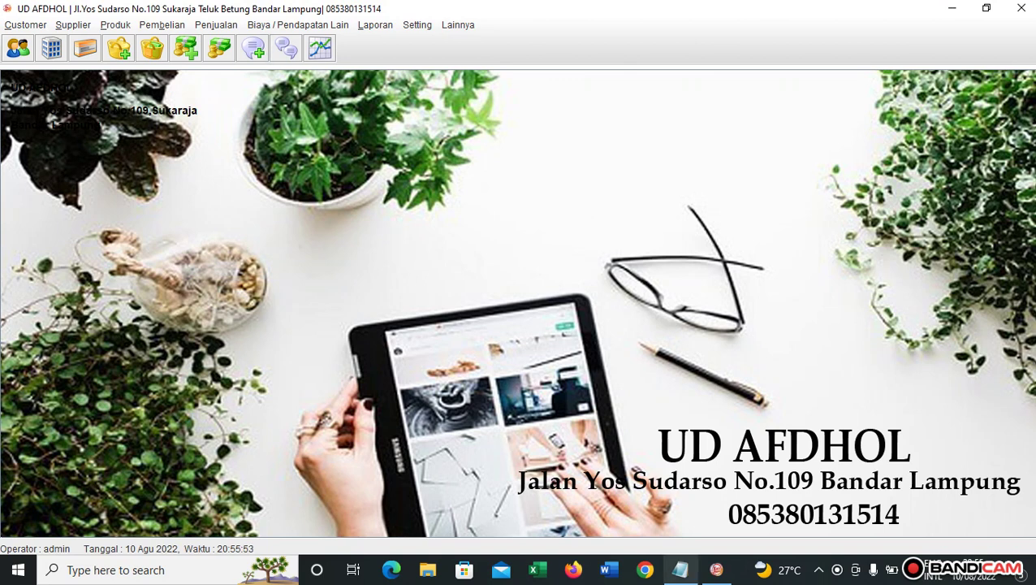
click(681, 570)
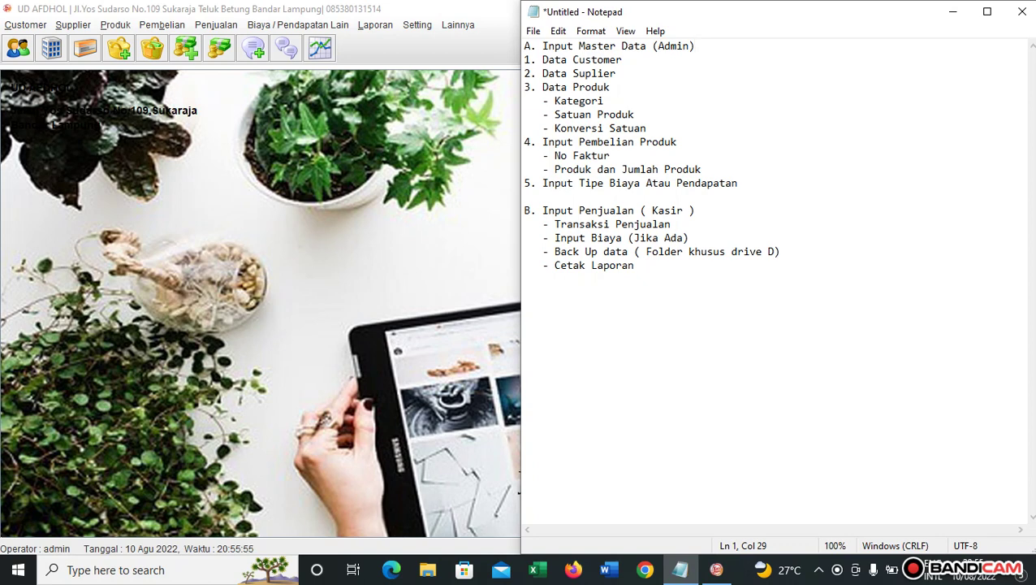
click(211, 227)
click(25, 25)
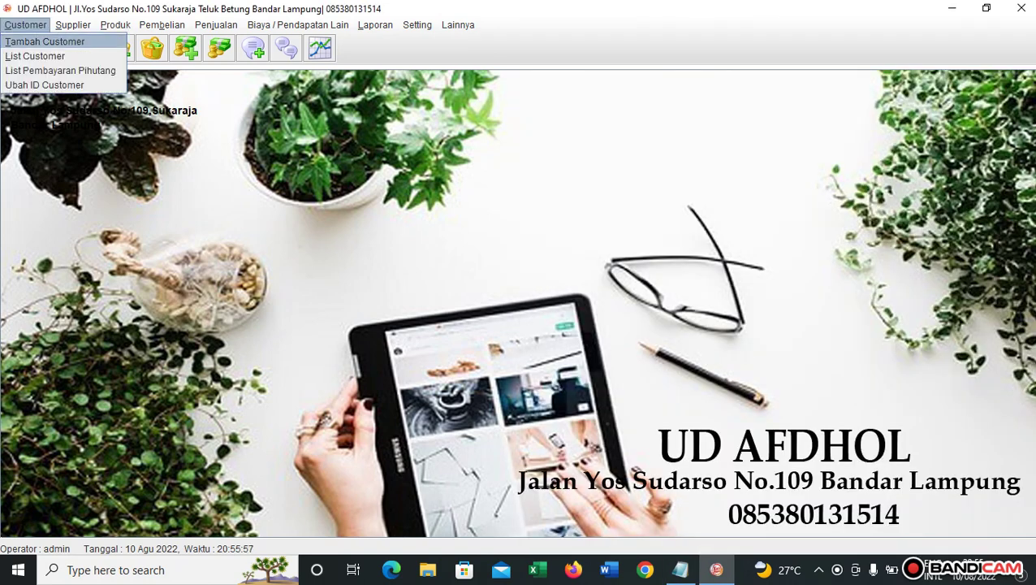
click(35, 56)
click(306, 152)
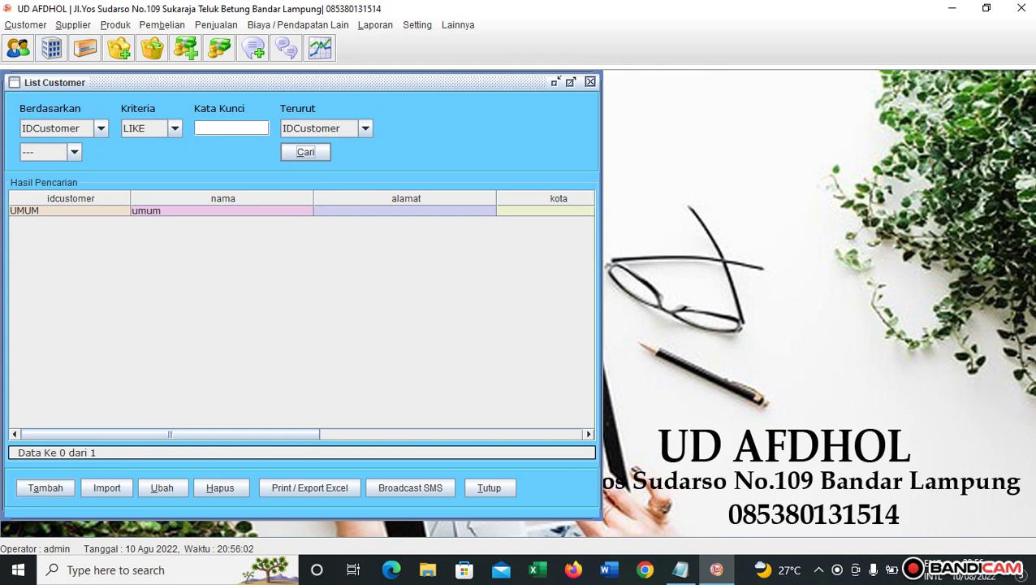
click(46, 487)
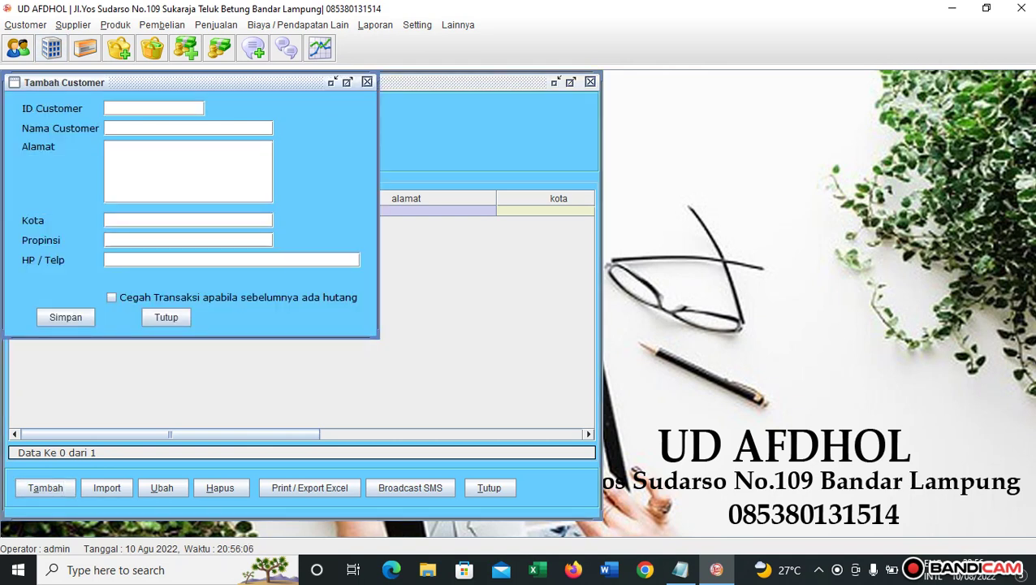
drag(377, 337, 389, 359)
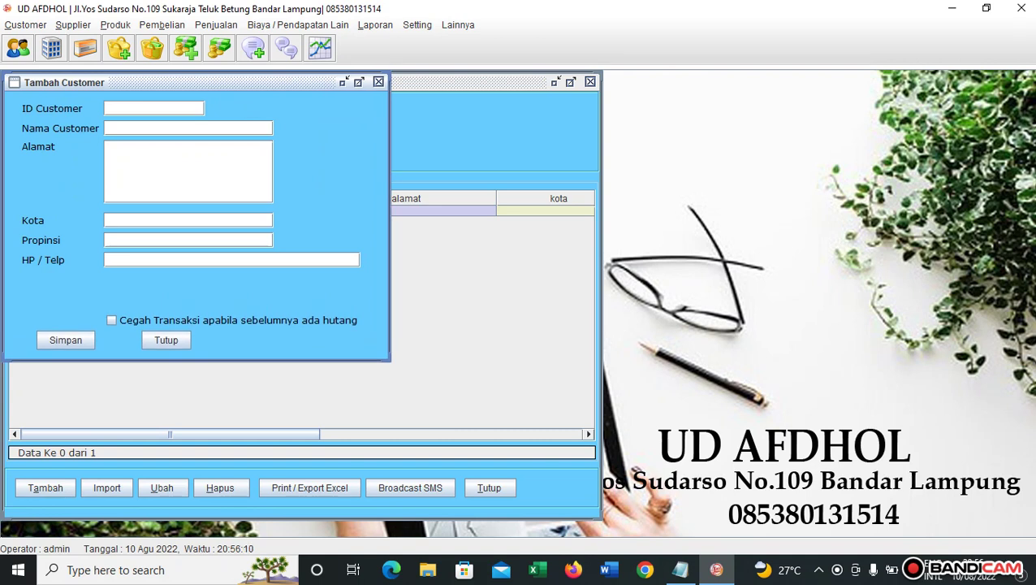
drag(162, 82, 369, 85)
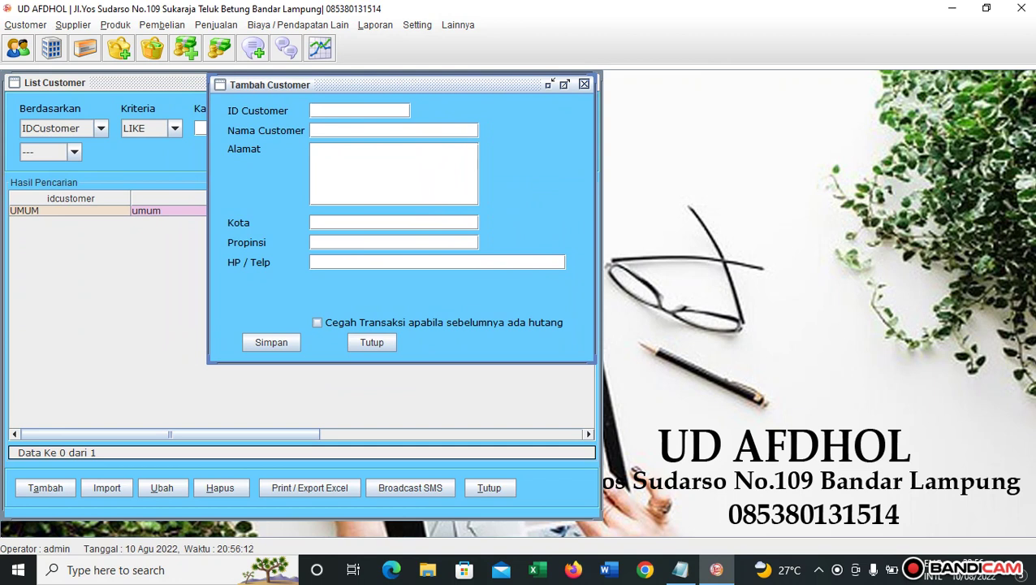
click(317, 322)
click(372, 342)
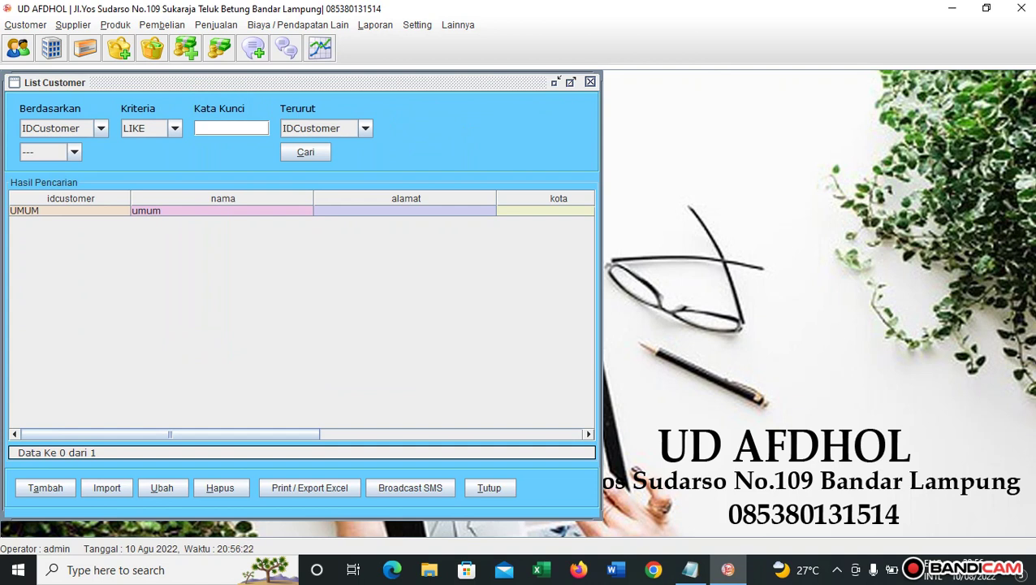
click(591, 82)
click(73, 26)
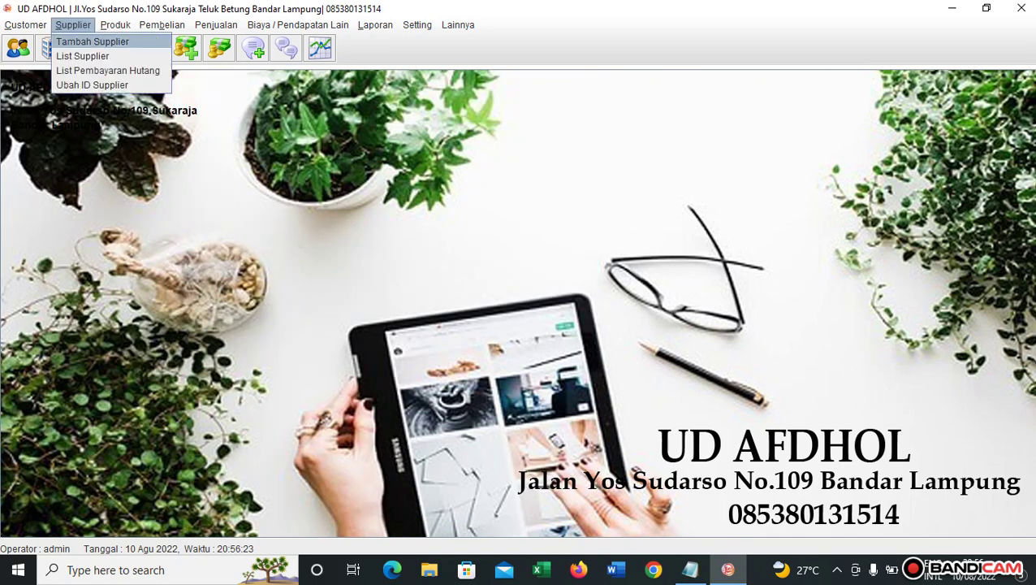
click(83, 56)
click(305, 152)
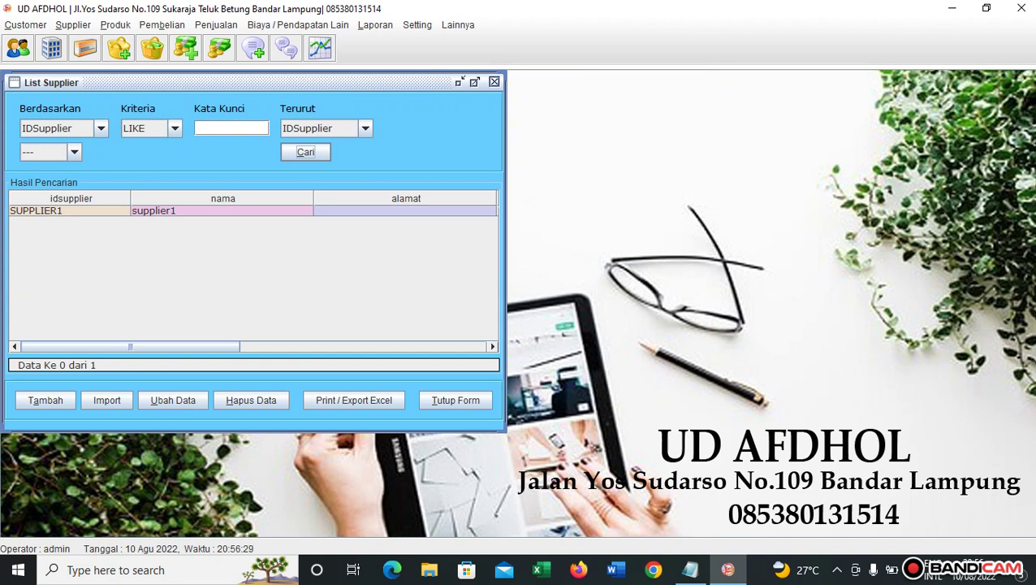
click(46, 400)
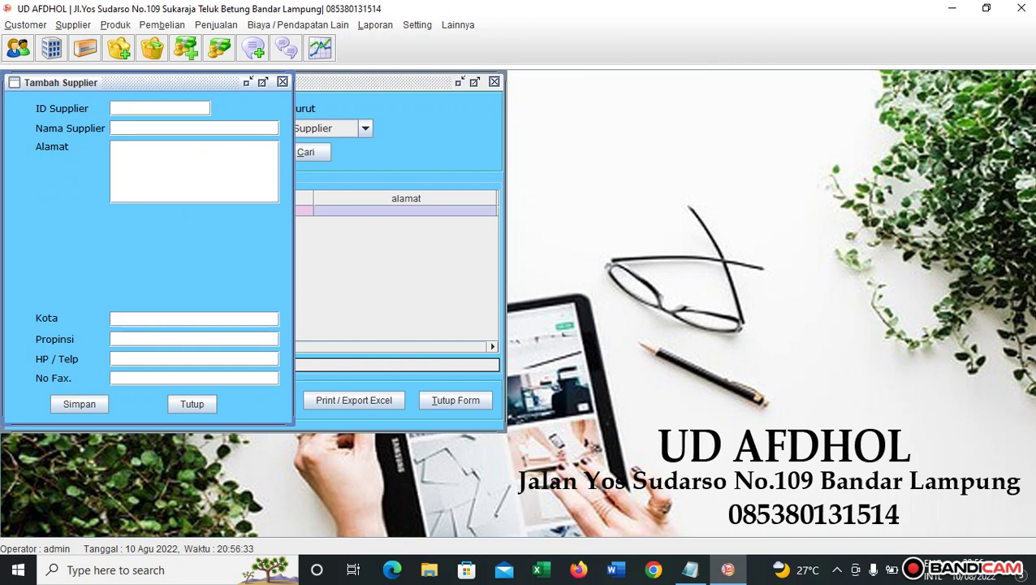
click(282, 82)
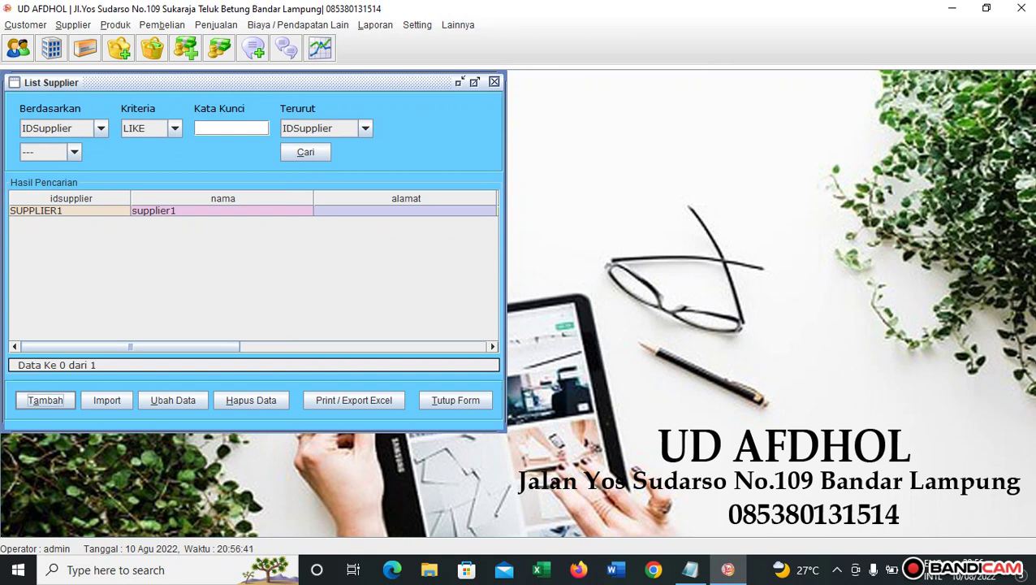
click(494, 81)
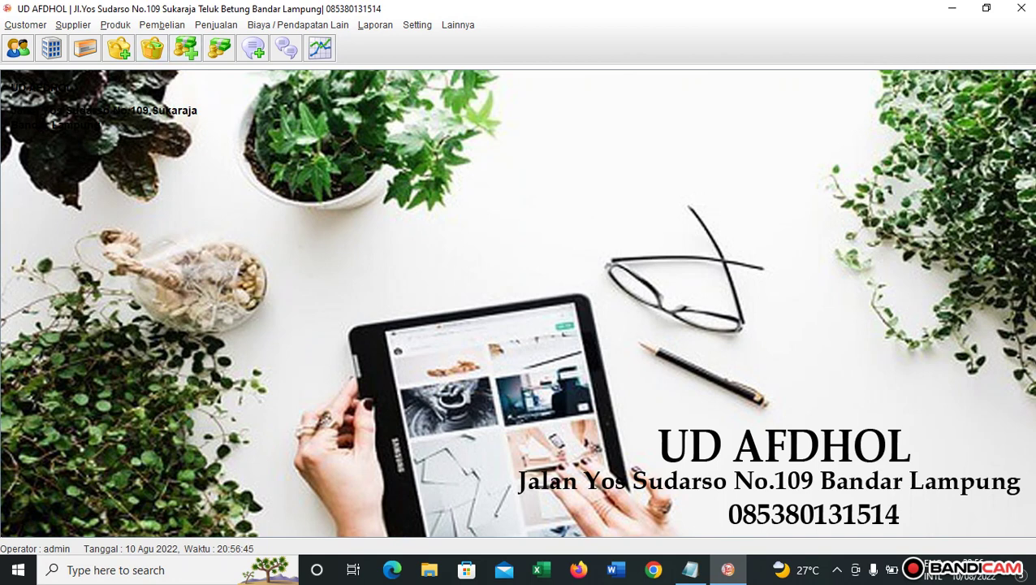
Check the Notepad task list, then return to the POS Produk menu.
click(691, 569)
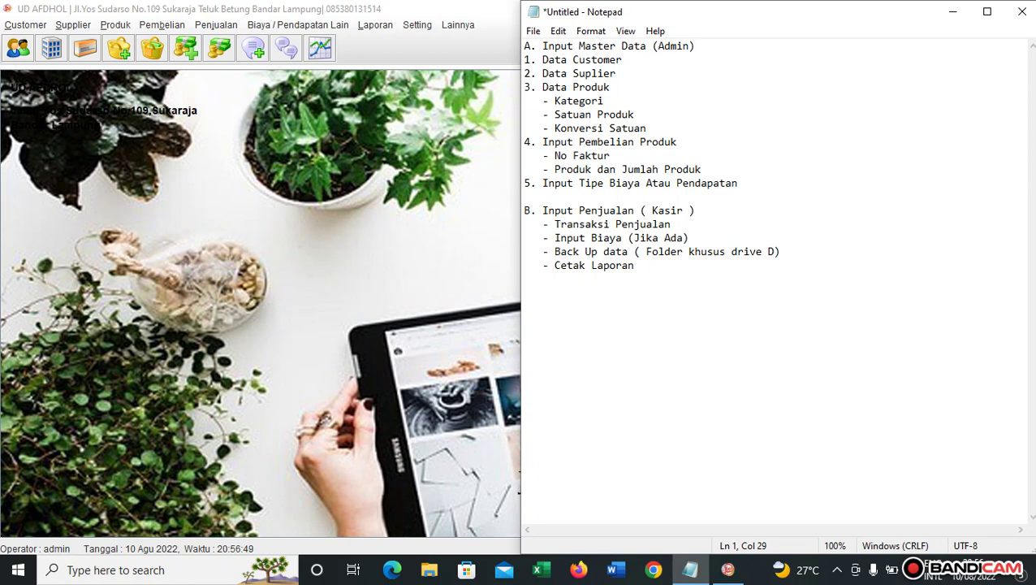
click(115, 24)
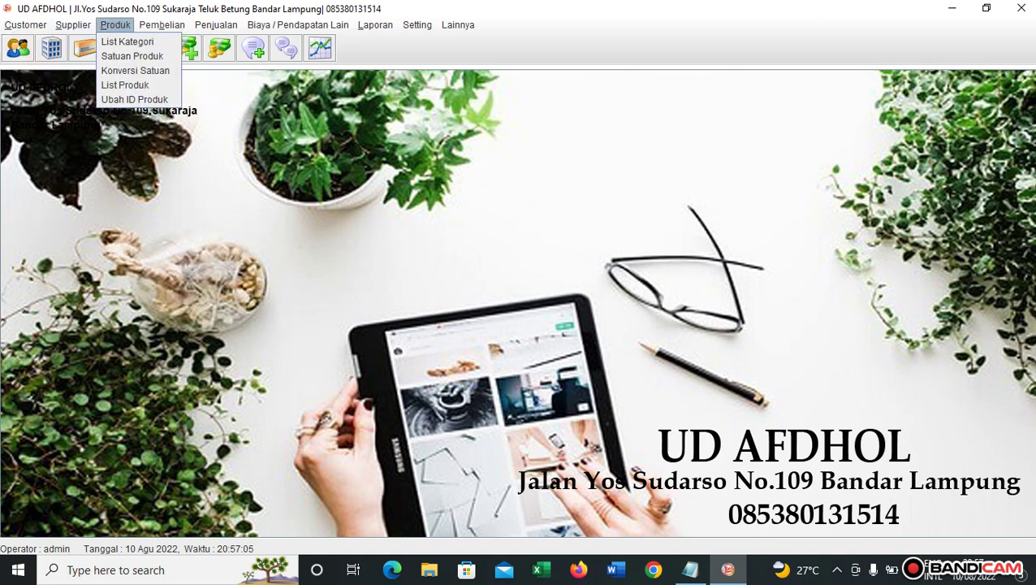
Add and save a product category with ID PLASTIK and name Plastik.
click(126, 42)
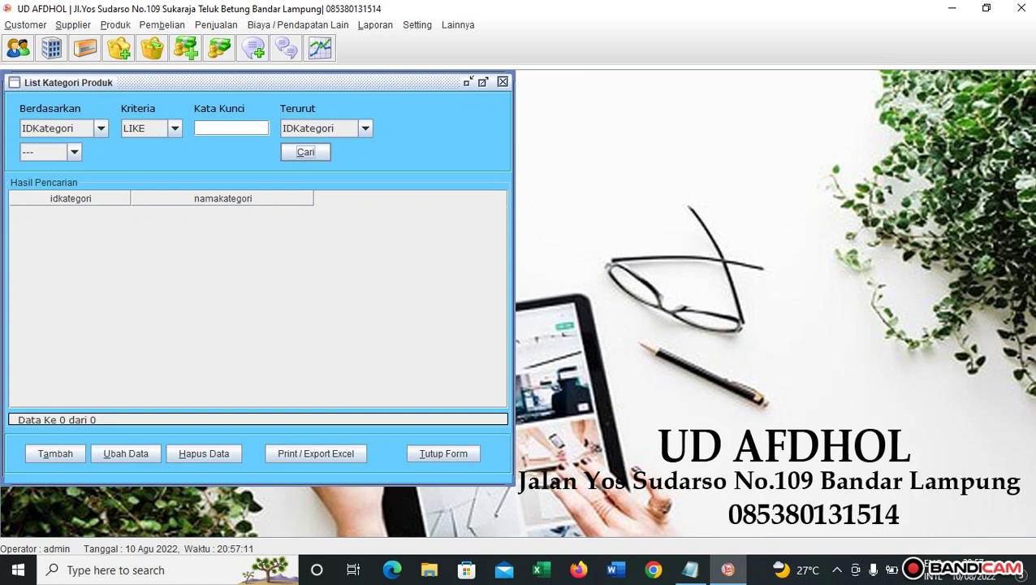
click(55, 453)
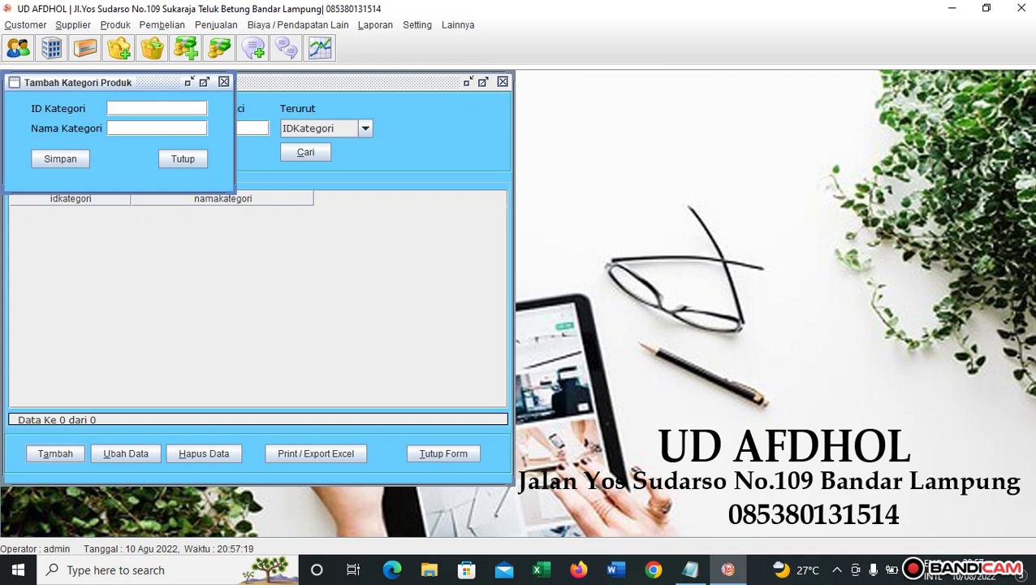
text(PLASTIKBUAH)
key(Tab)
text(Pla)
key(BackSpace)
key(BackSpace)
key(BackSpace)
text(Pl)
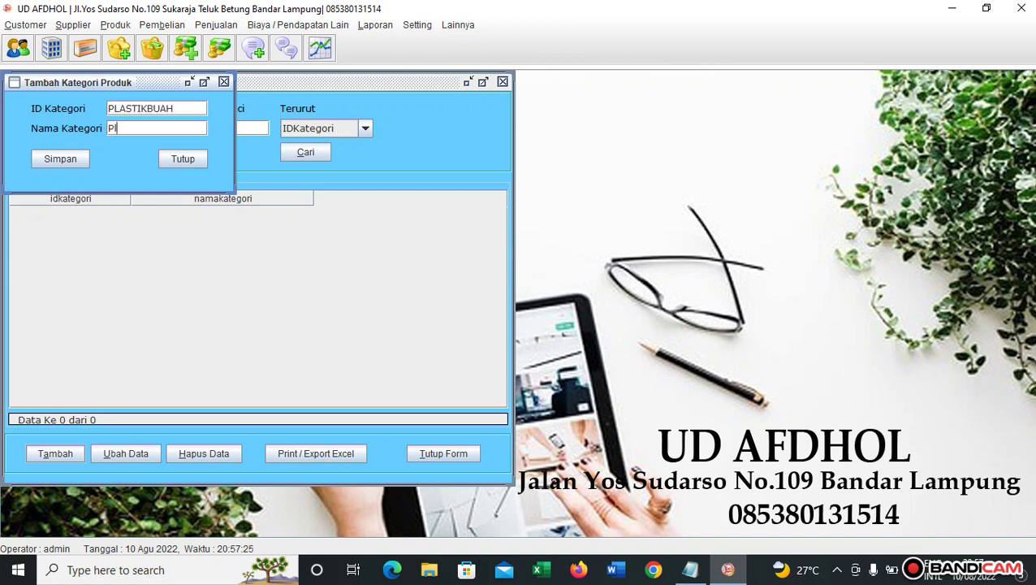
text(astik)
drag(108, 109, 168, 109)
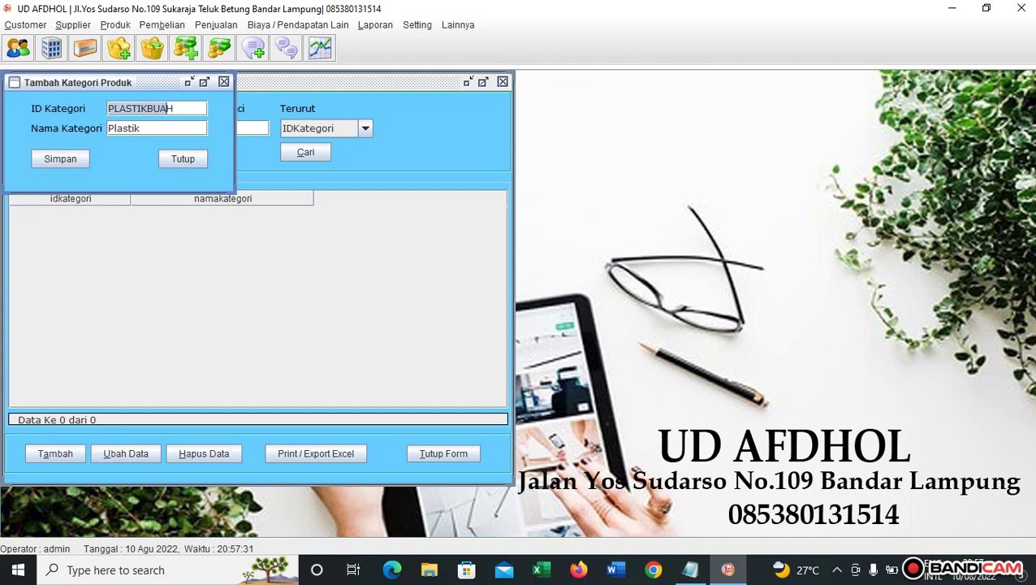
double_click(168, 109)
text(PL)
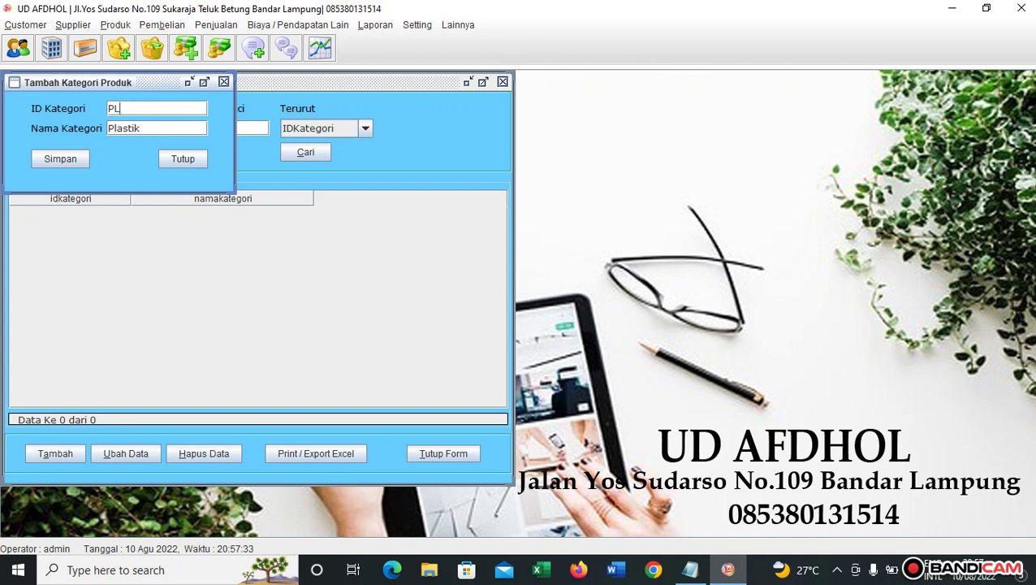
text(ASTIK)
key(Tab)
key(Tab)
key(space)
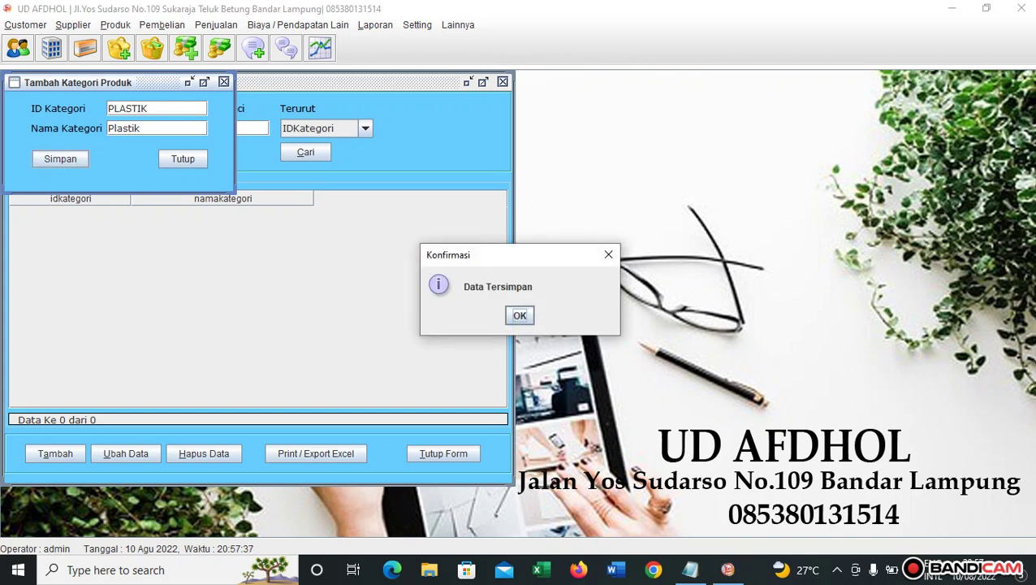
key(space)
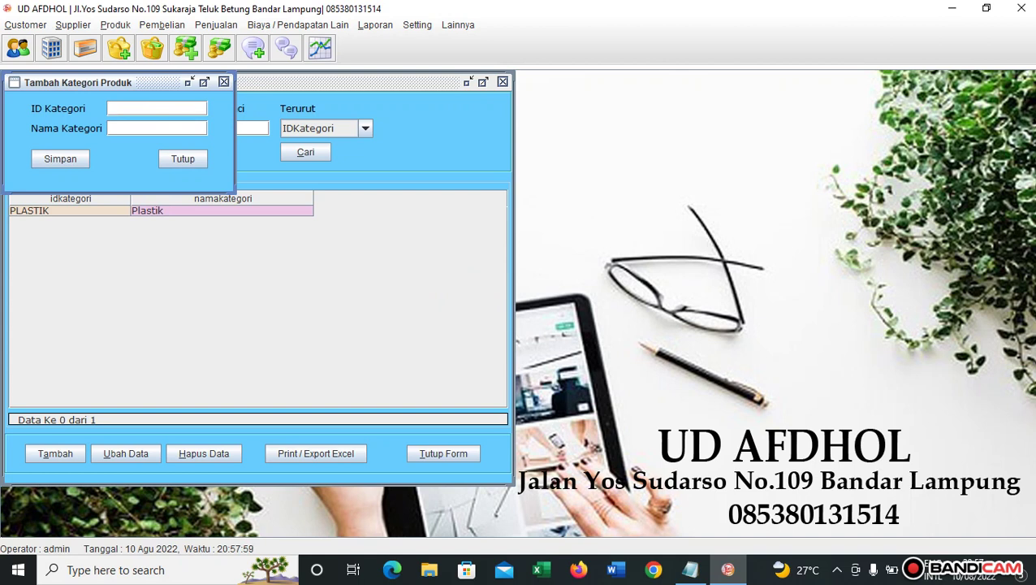
Add categories POPMIE (popmie) and SNACK (snack), saving each.
text(POPMIE)
key(Tab)
text(popm)
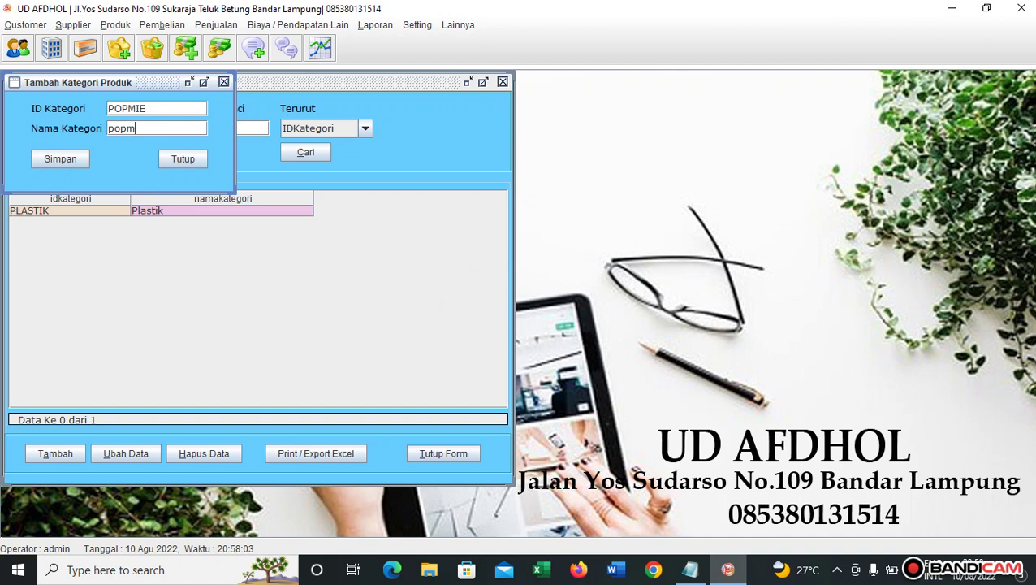
text(ie)
key(Tab)
key(space)
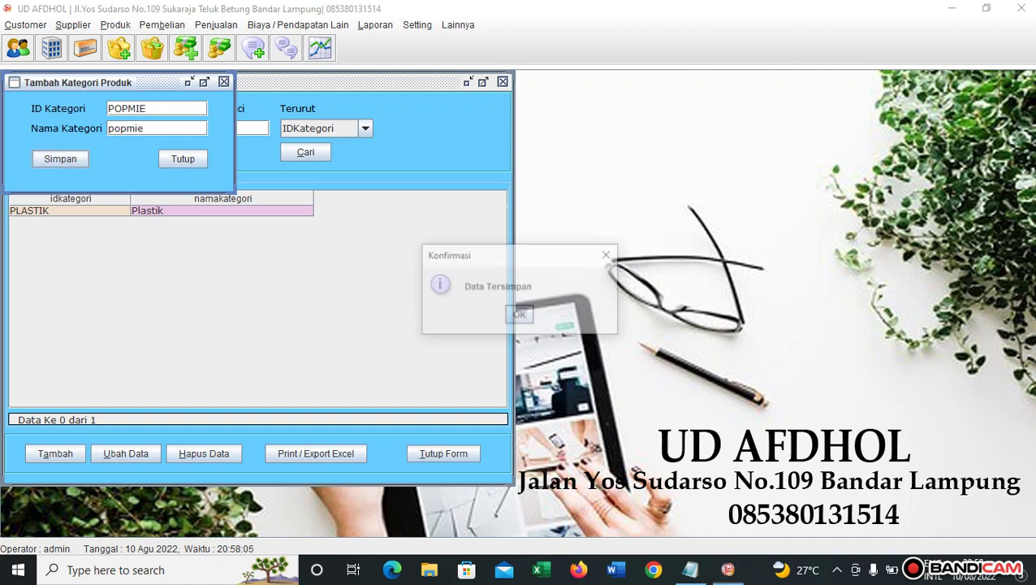
key(Return)
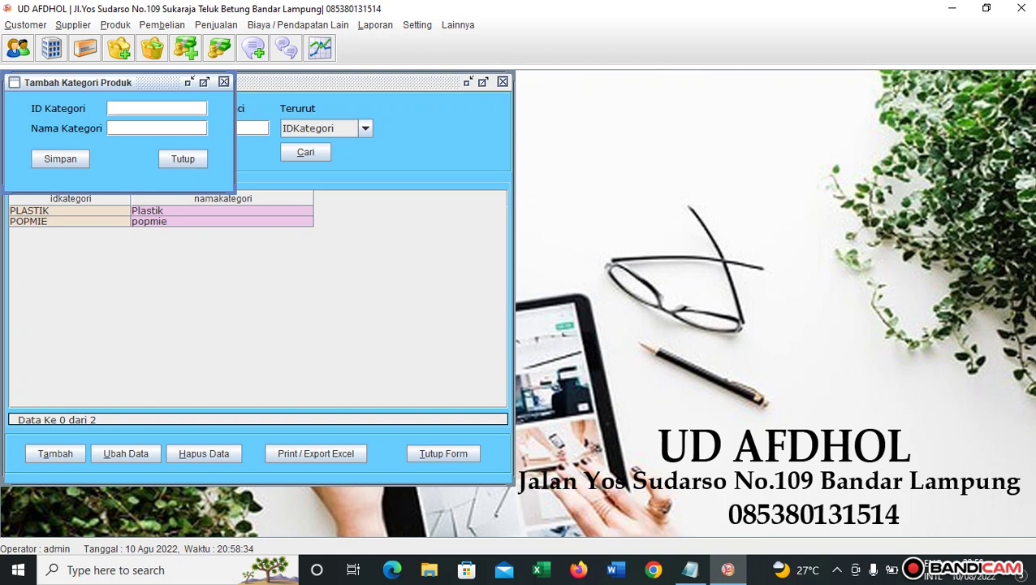
text(SNACK)
click(109, 127)
text(snack)
click(60, 159)
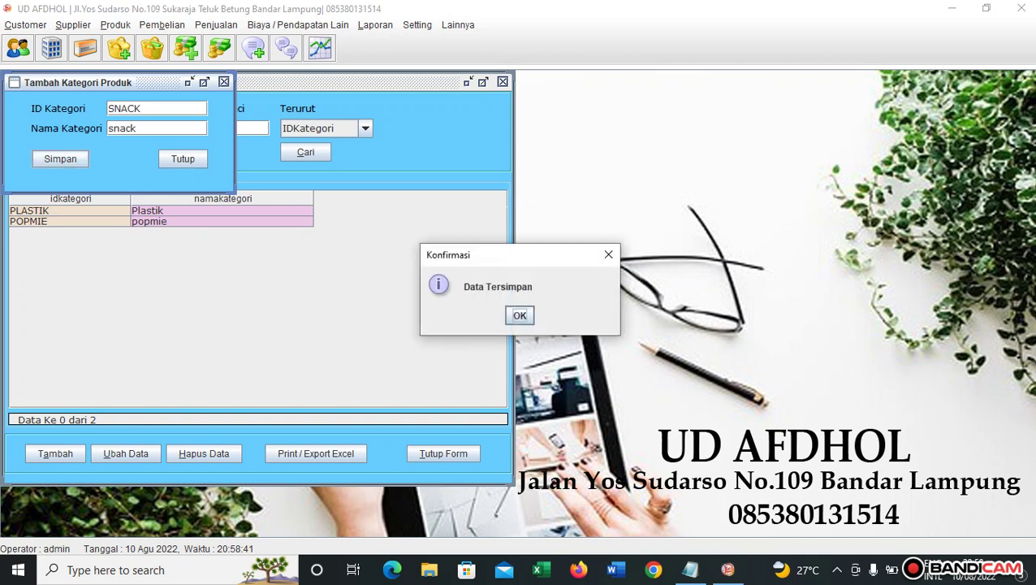
key(Return)
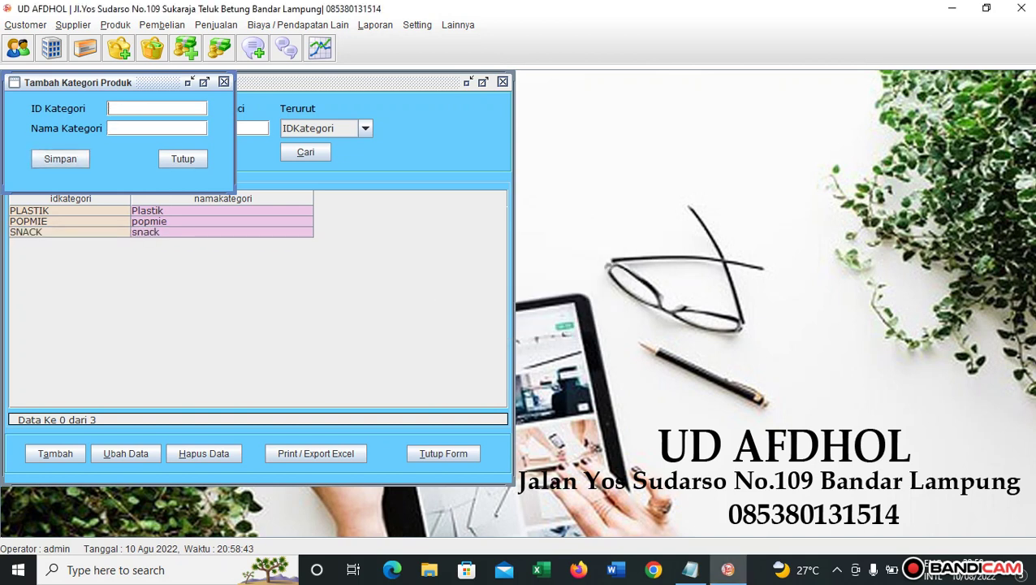
Add category MINUMAN (minuman) and close the add-category form.
text(MINUMAN)
key(Tab)
text(minuman)
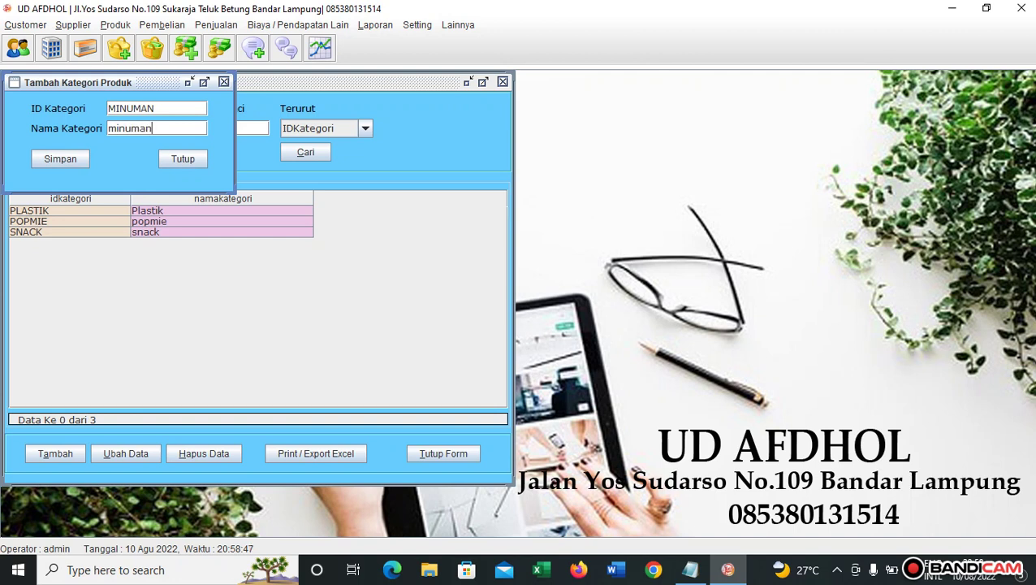
key(Tab)
key(Return)
key(Return)
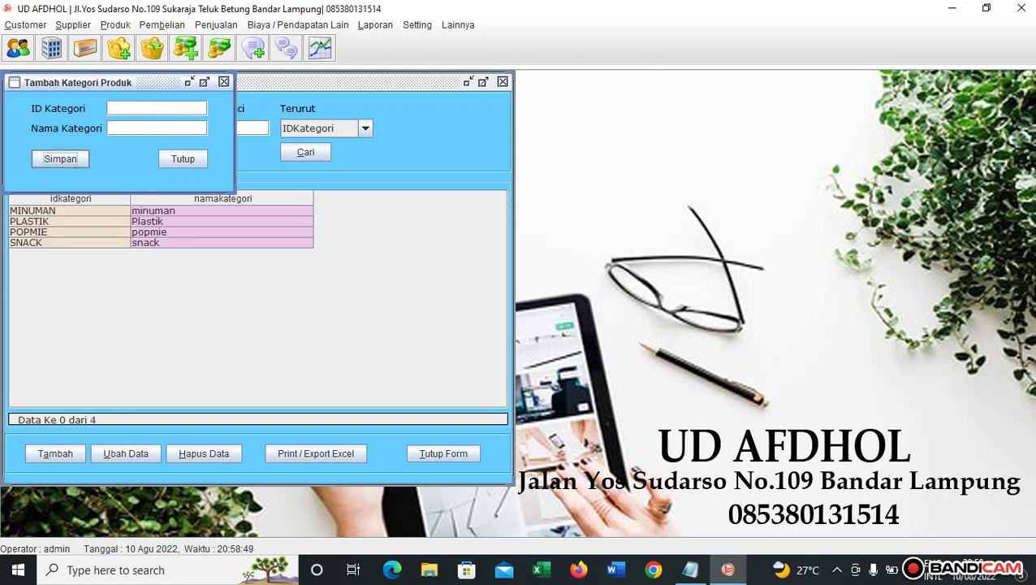
click(182, 159)
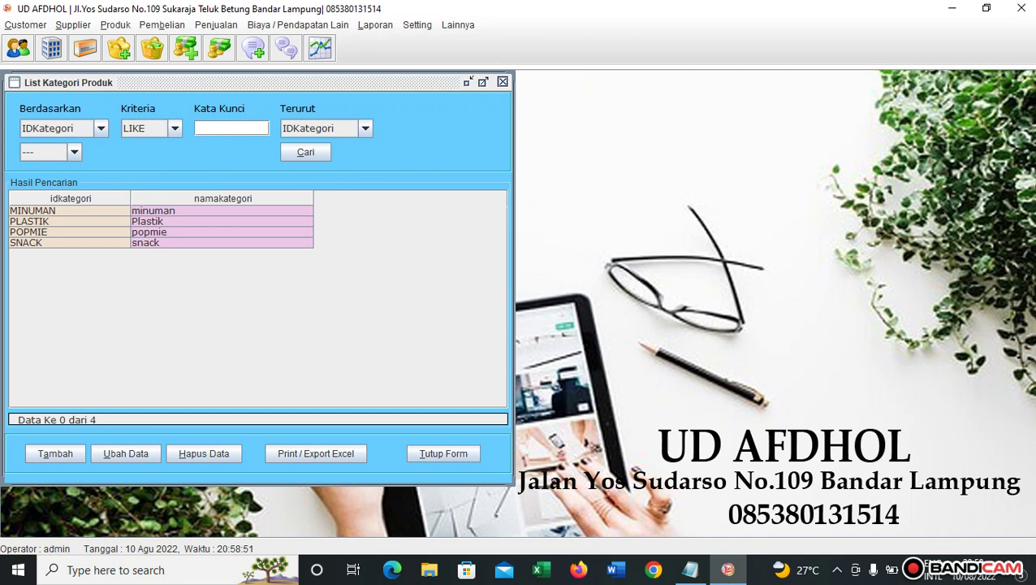
In Satuan Produk, add the unit PCS with description pcs.
click(690, 569)
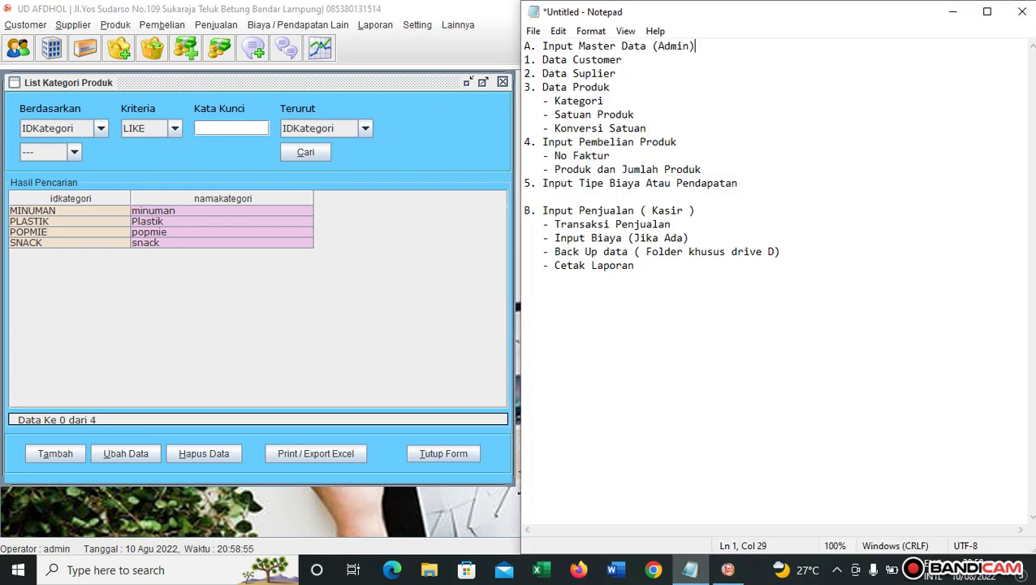
click(691, 569)
click(115, 24)
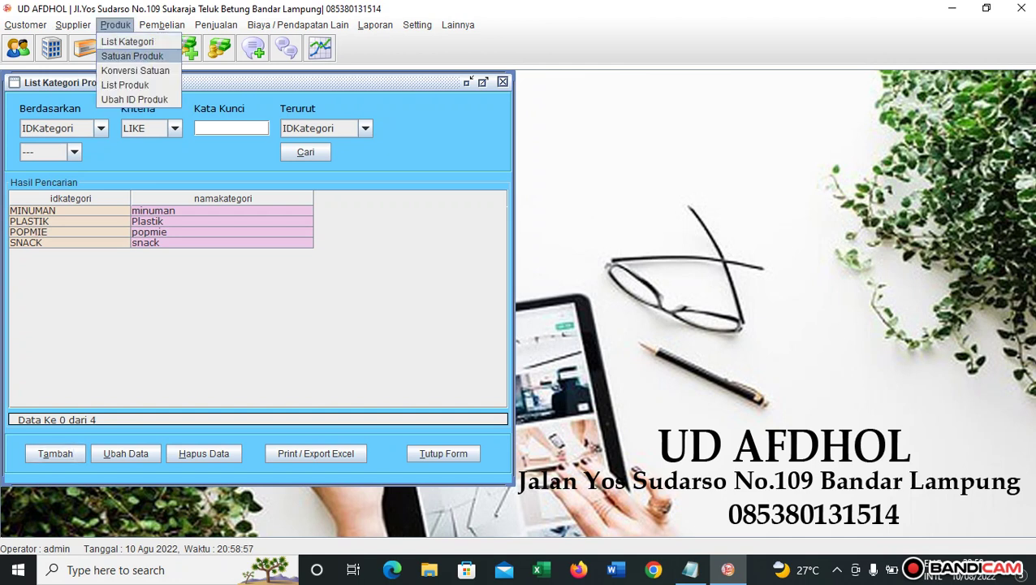
click(131, 55)
click(55, 454)
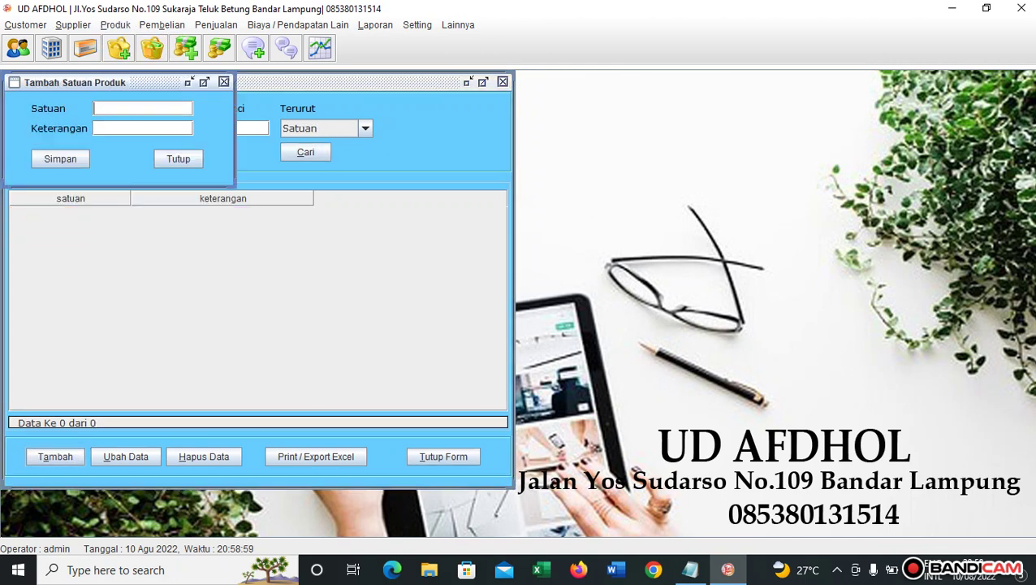
text(PCS)
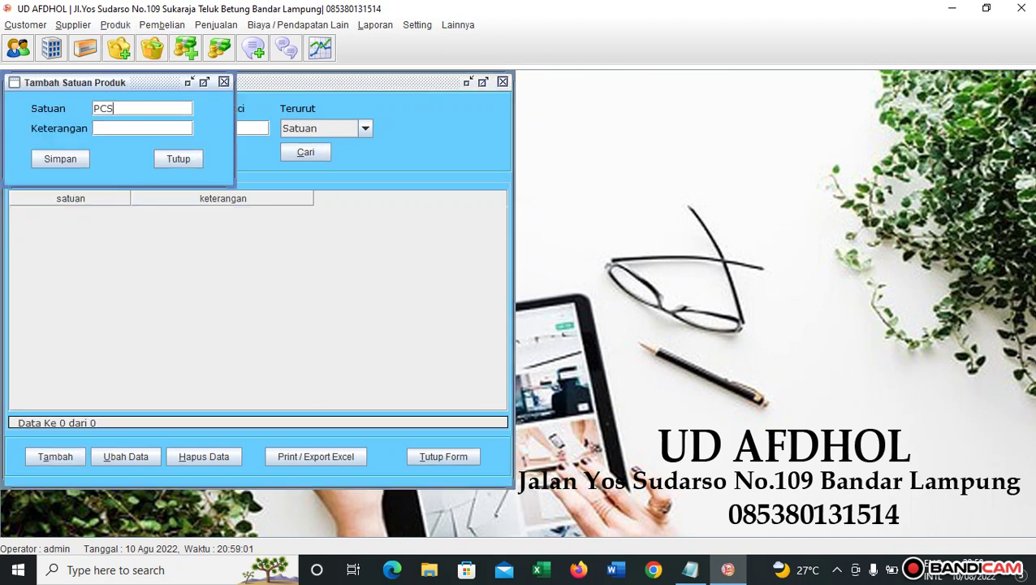
key(Tab)
text(pcs)
click(60, 159)
click(520, 315)
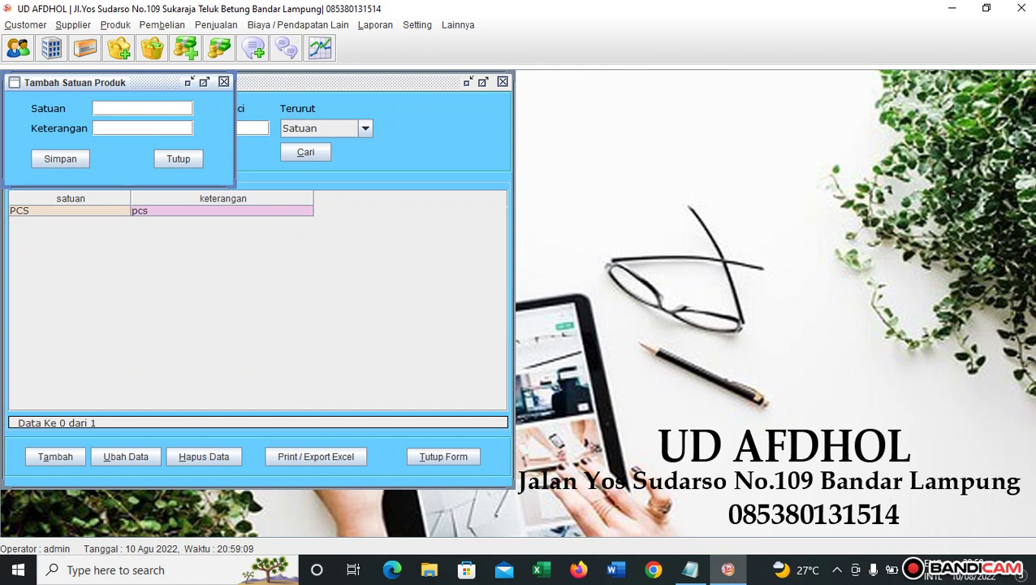
Add units IKAT, LUSIN (lusin) and DUS (dus).
text(IKAT)
text(ikat)
key(Return)
key(Return)
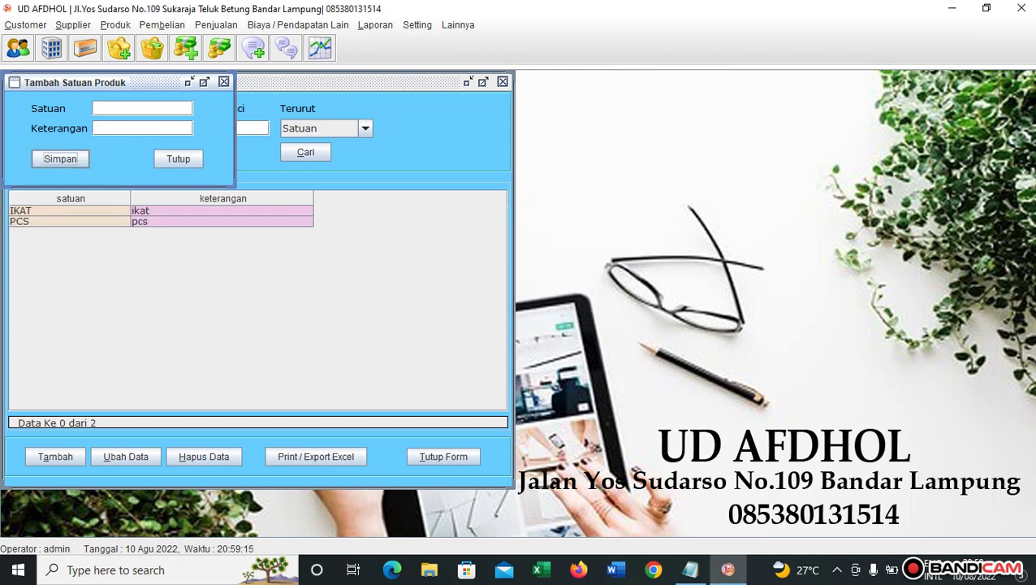
text(LUSIN)
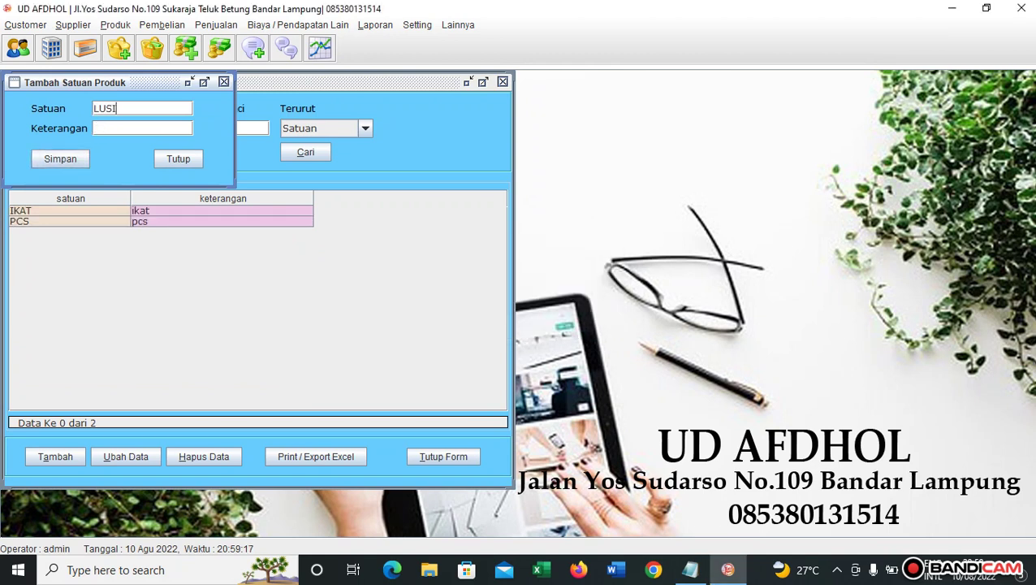
key(Return)
text(lusin)
key(Return)
key(Return)
key(Return)
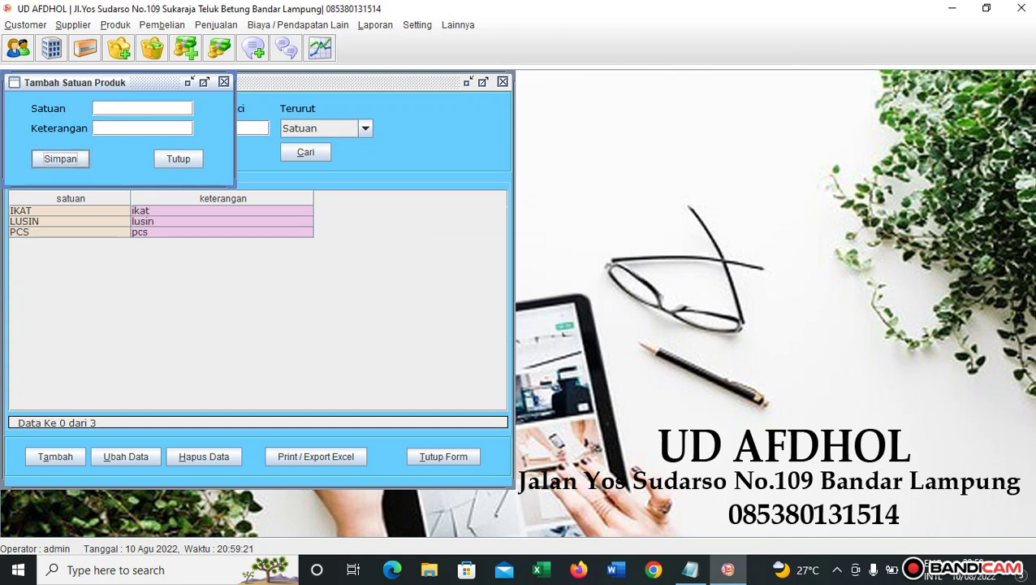
text(DUS)
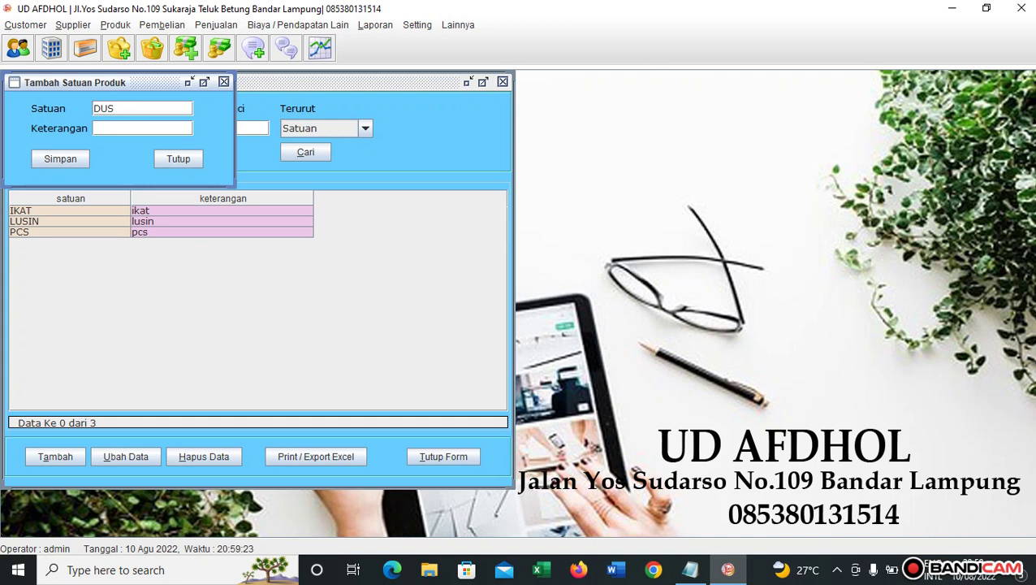
key(Return)
text(dus)
key(Return)
key(Return)
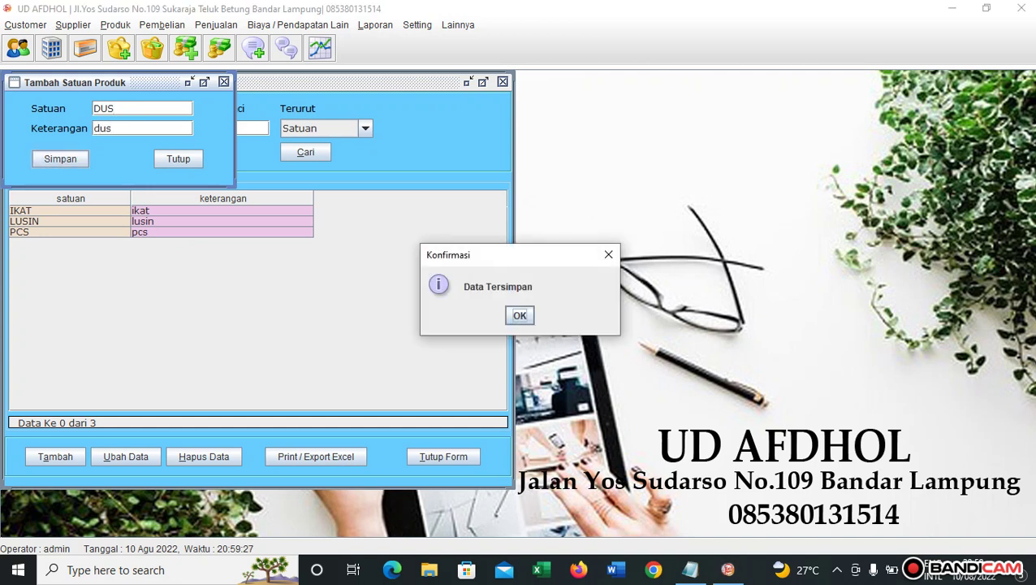
key(Return)
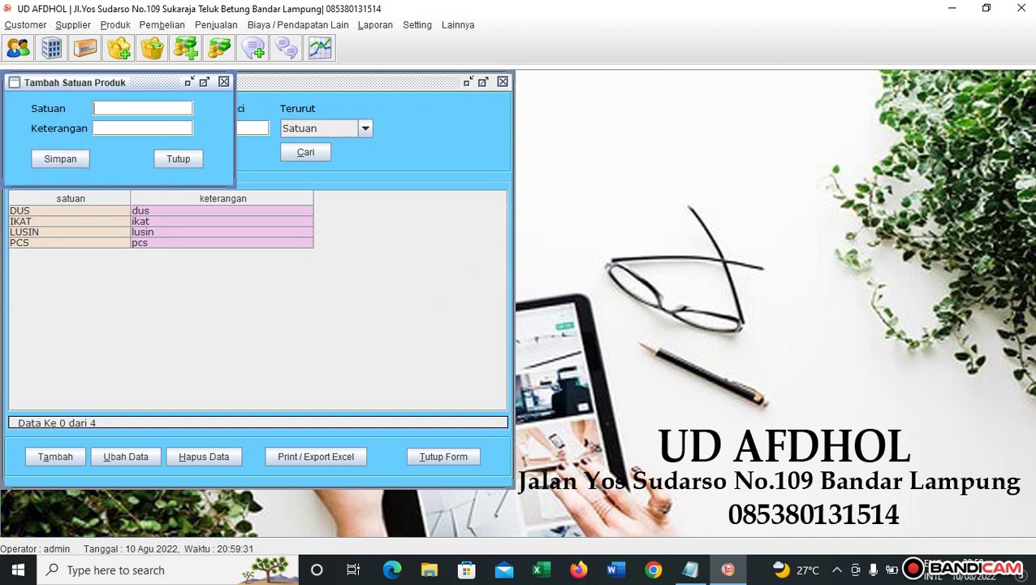
Add unit BALL with description ball and close the add-unit form.
text(BALL)
key(Return)
text(ball)
key(Return)
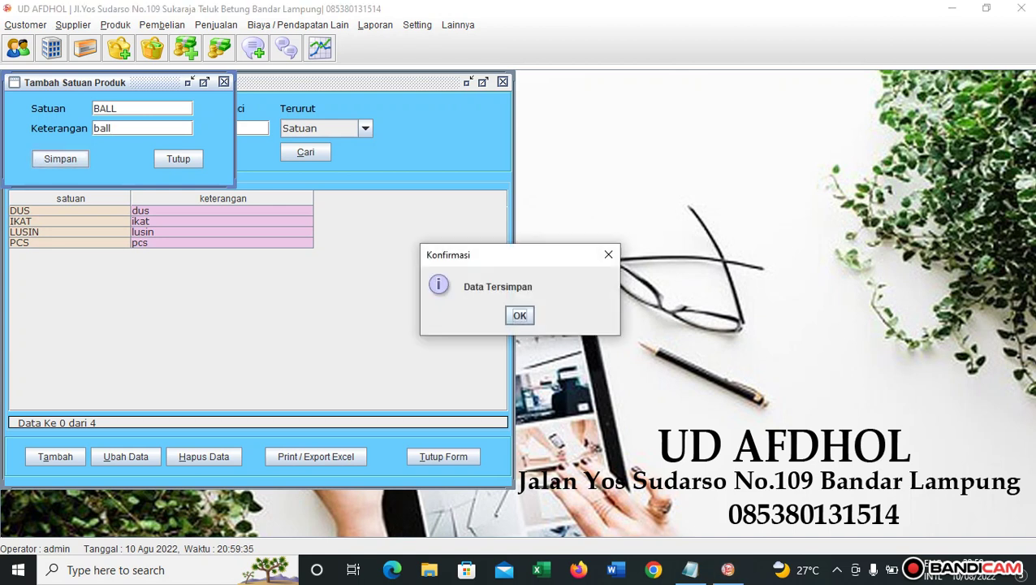
key(Return)
key(Tab)
key(Return)
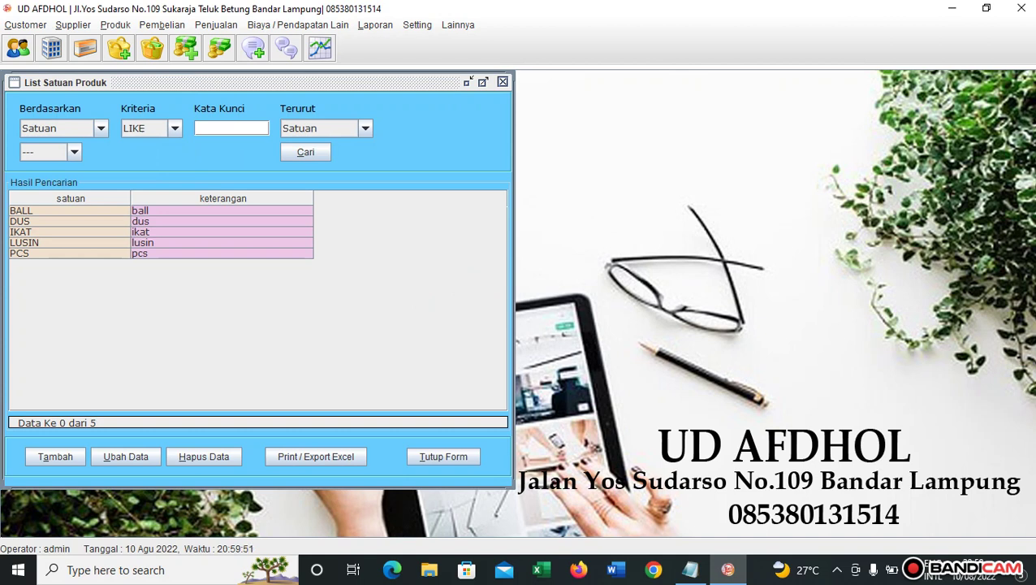
Add unit CUP with description cup and close the form.
key(alt+t)
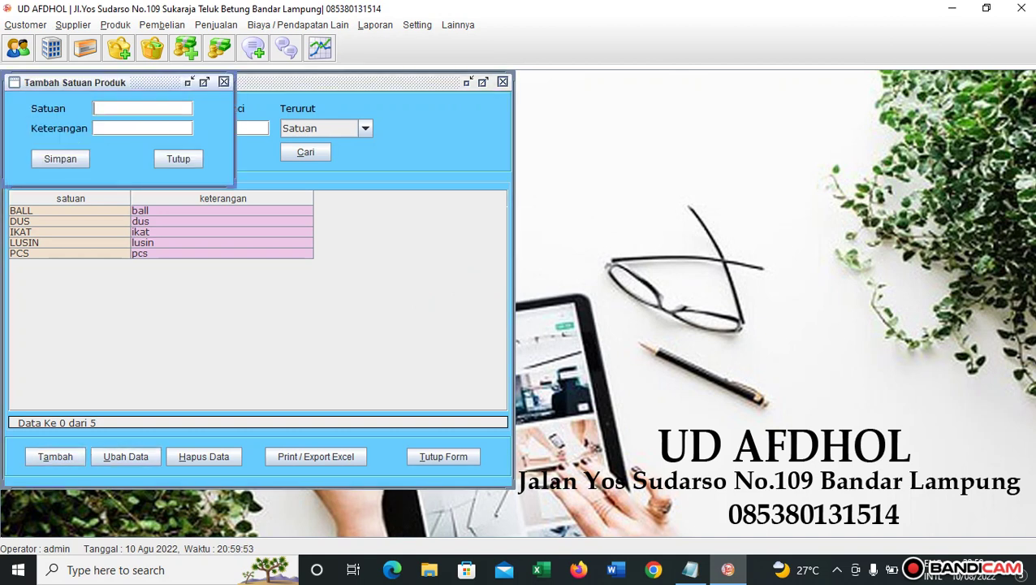
text(CUP)
key(Tab)
text(cup)
key(Tab)
key(space)
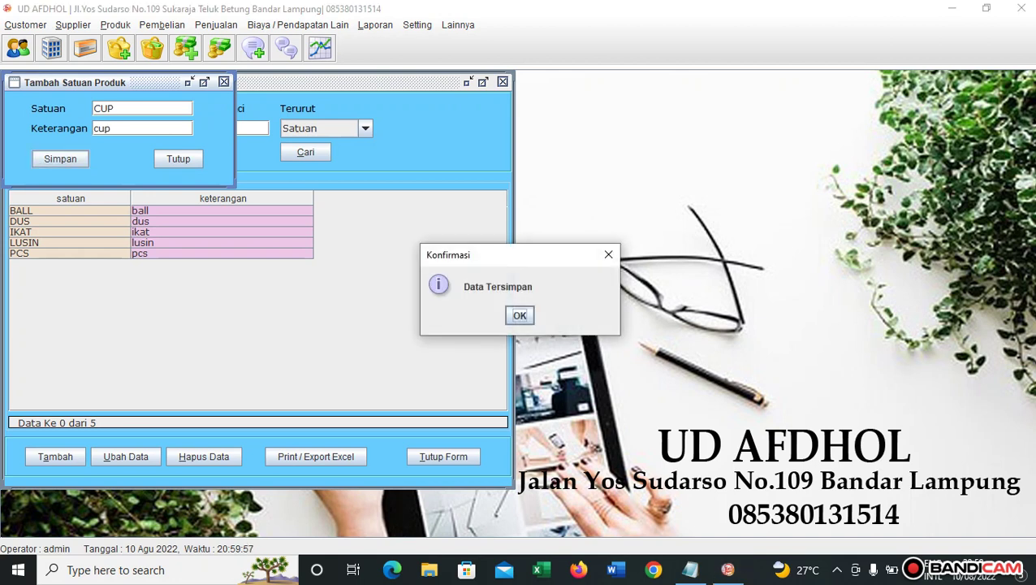
key(space)
key(Tab)
key(space)
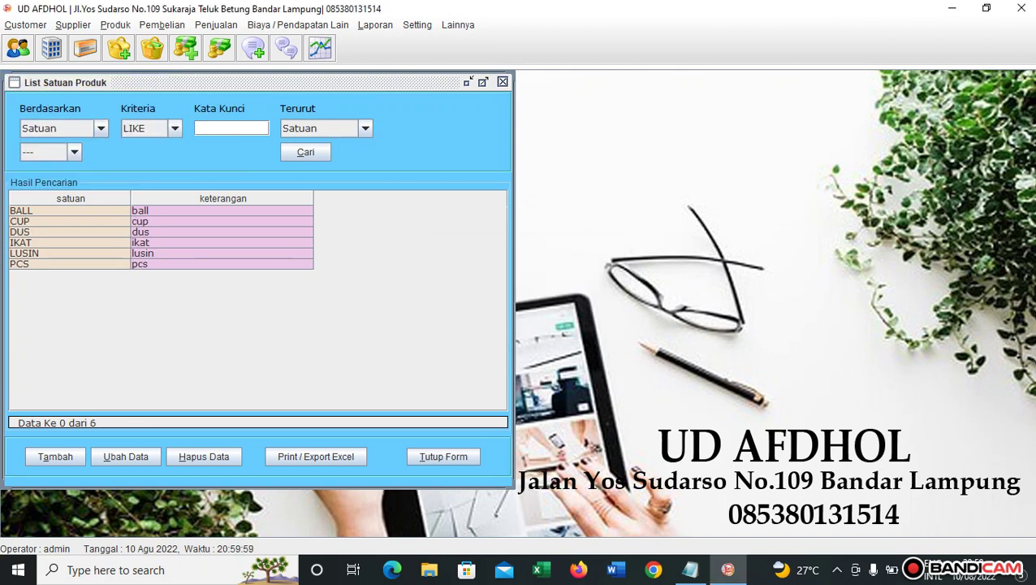
key(alt+Tab)
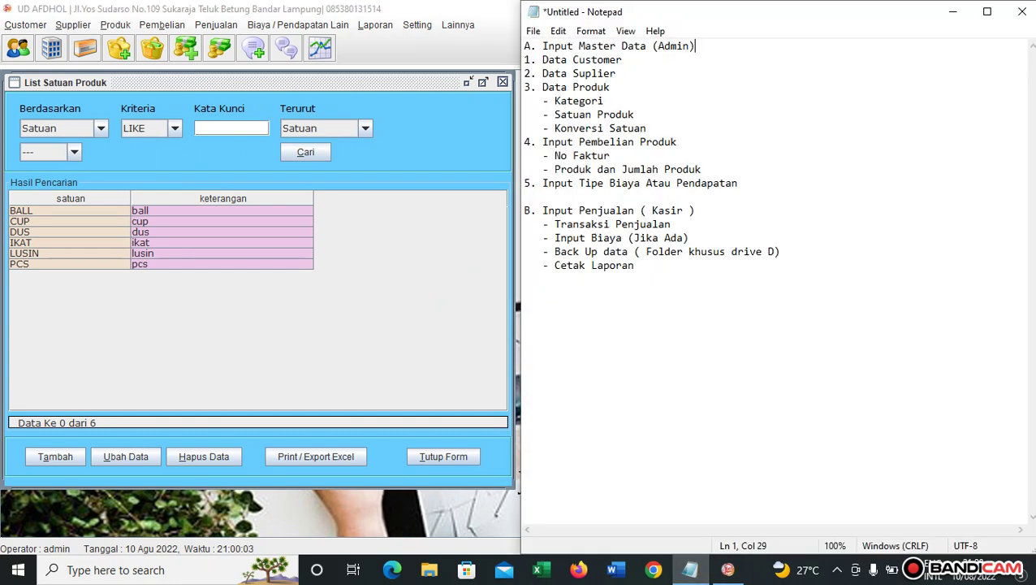
click(114, 24)
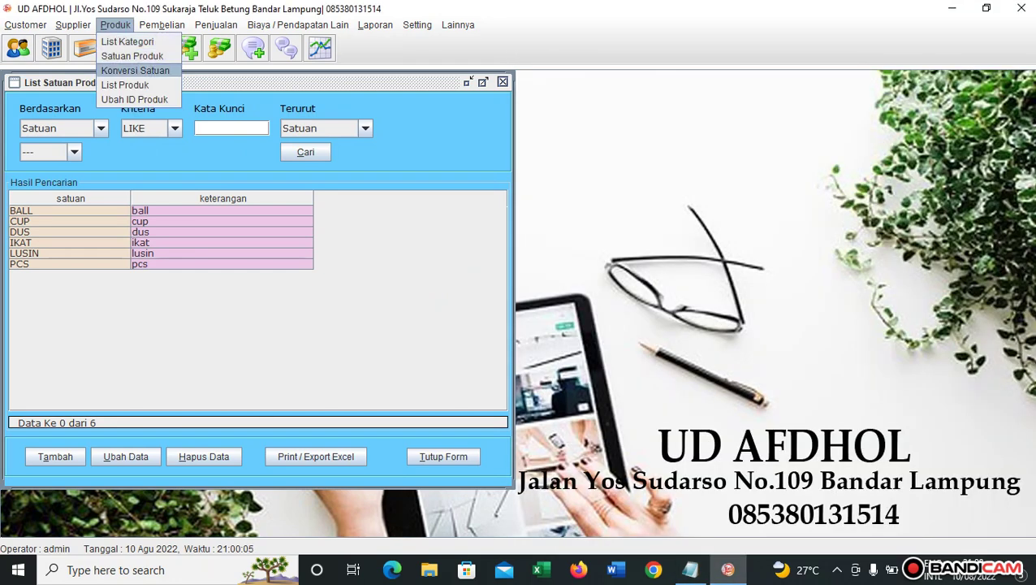
Delete the existing DUS and LUSIN entries from the unit conversion list.
click(135, 69)
key(alt+c)
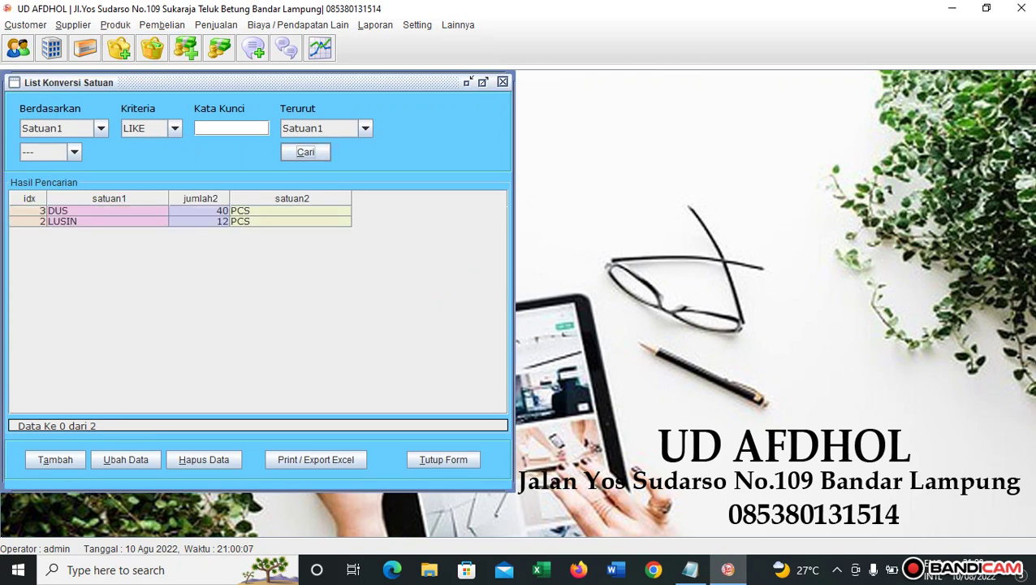
click(108, 210)
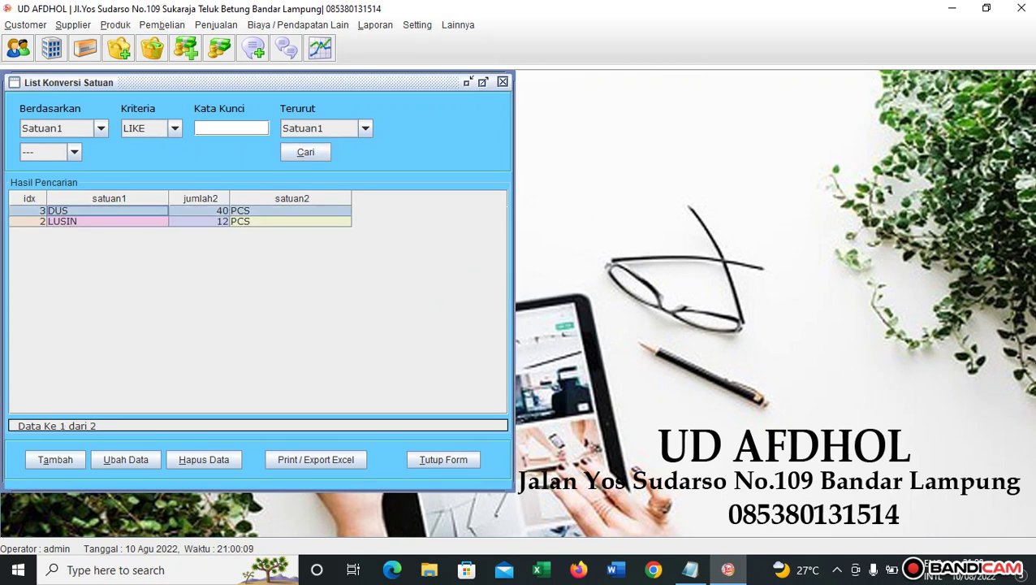
key(alt+h)
key(Return)
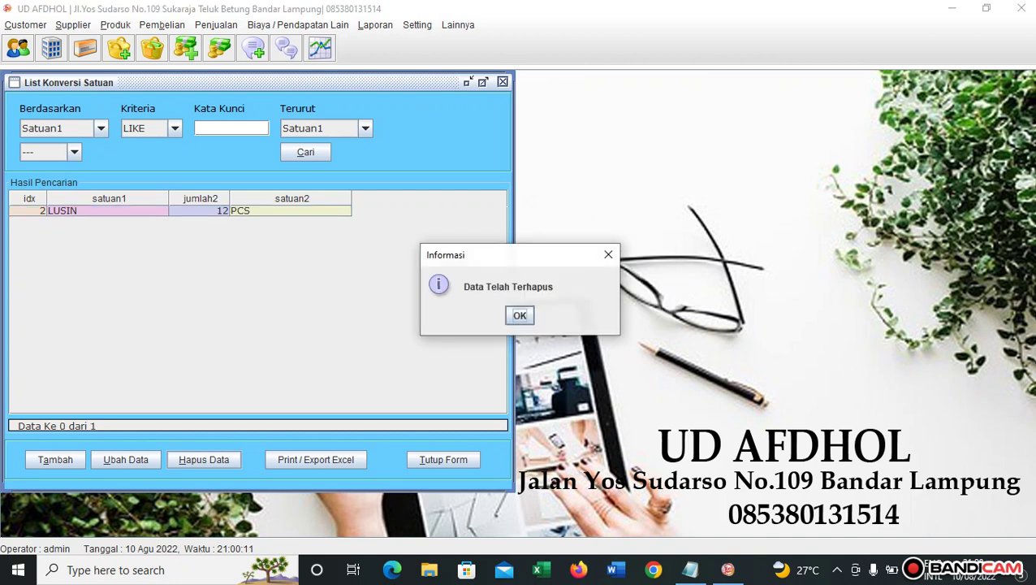
key(Return)
key(alt+h)
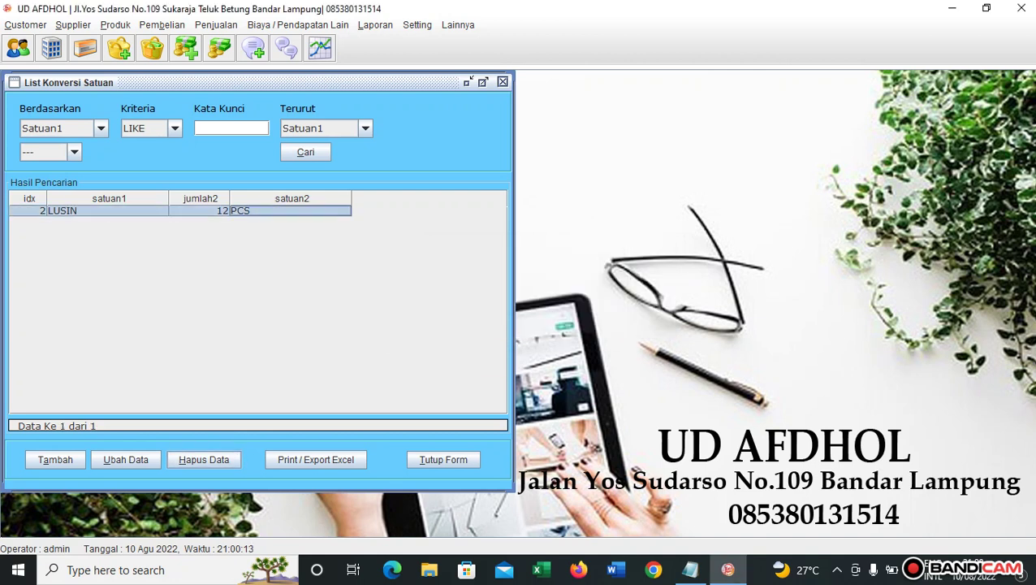
key(Return)
key(Return)
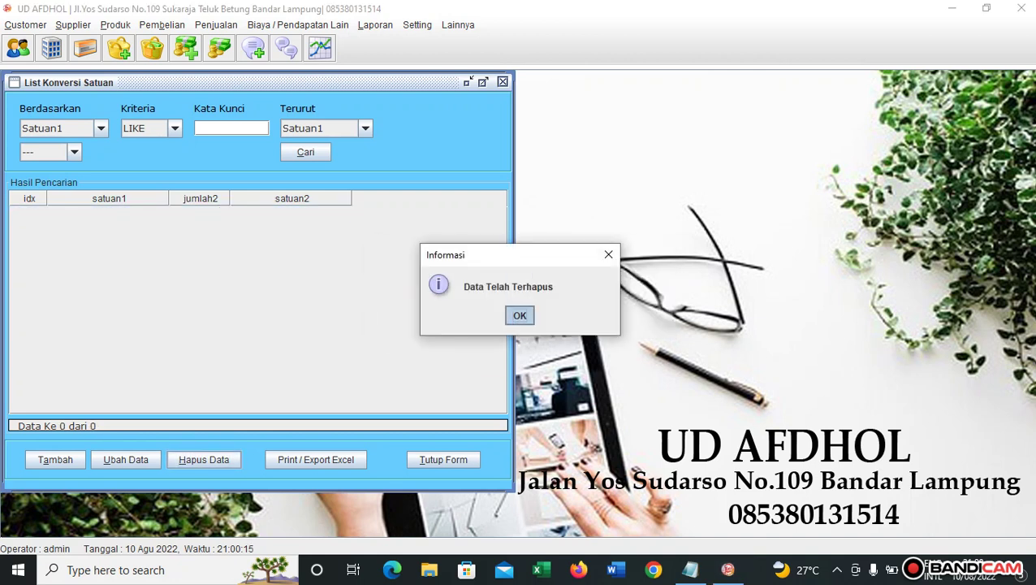
Add and save the conversion 1 LUSIN = 12 PCS.
key(alt+t)
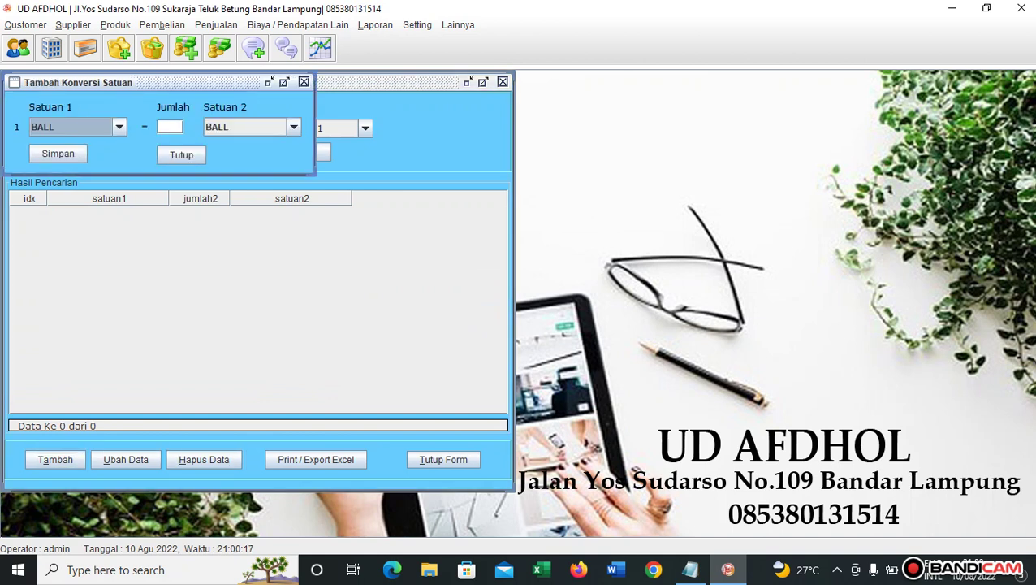
key(alt+Down)
key(Down)
key(Down)
key(Down)
key(Down)
key(Return)
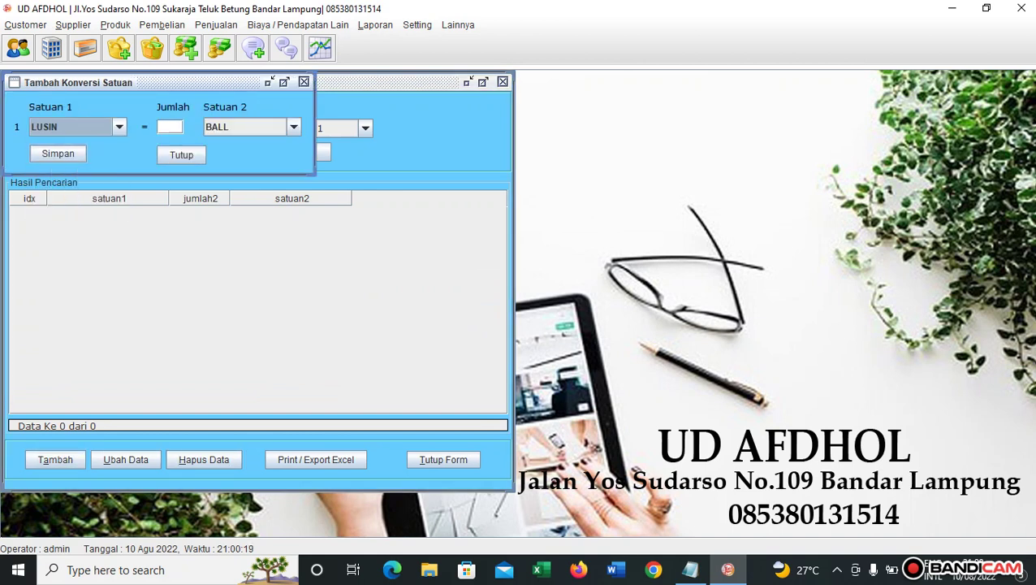
key(Tab)
text(12)
key(Tab)
key(alt+Down)
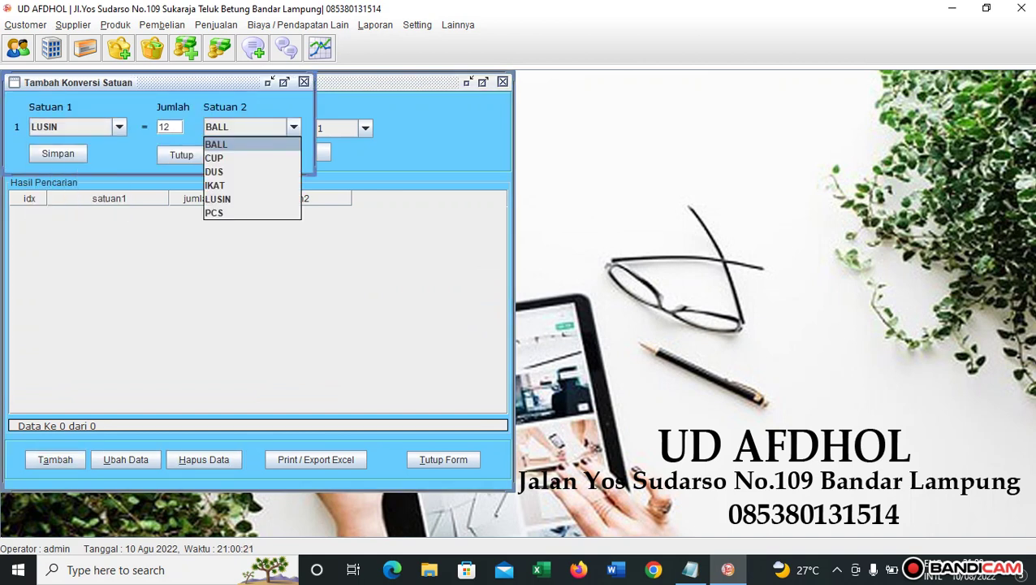
key(Down)
key(Down)
key(Down)
key(Down)
key(Down)
key(Return)
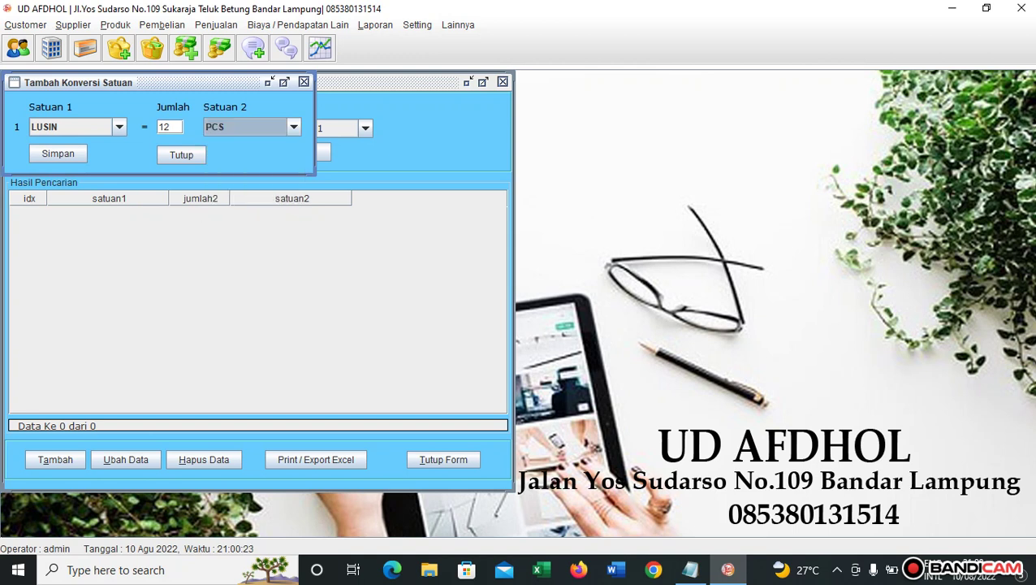
key(Tab)
key(space)
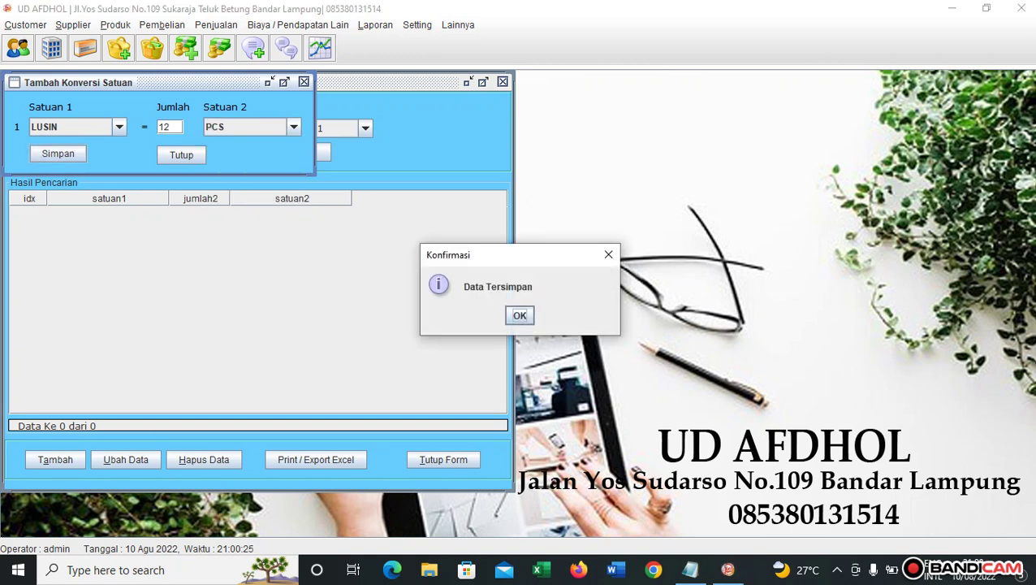
key(Return)
Add and save the conversion 1 DUS = 40 PCS, then close the form.
key(alt+Down)
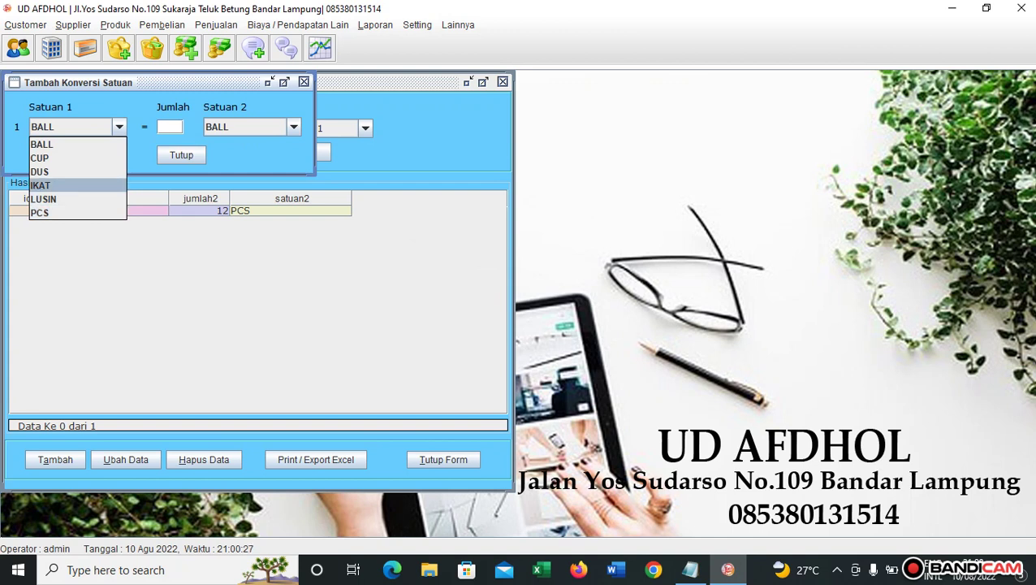
key(Up)
key(Up)
key(Up)
key(Down)
key(Return)
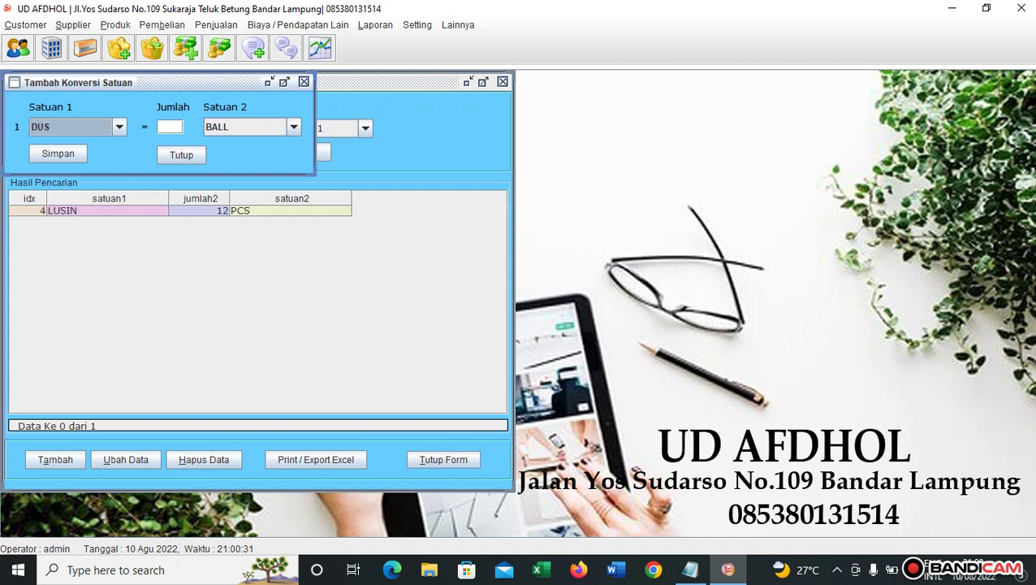
key(Tab)
text(40)
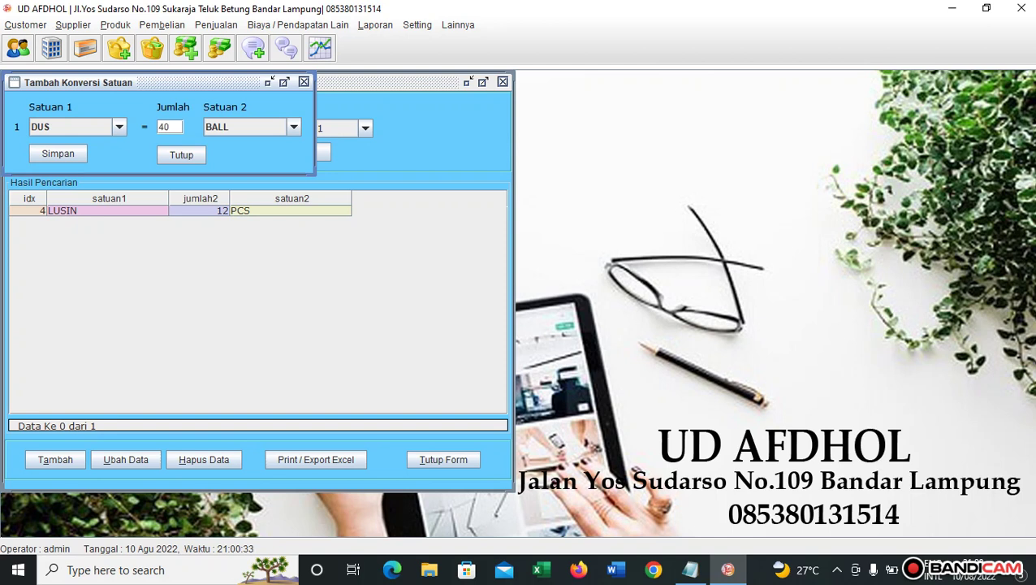
key(Tab)
key(alt+Down)
key(Down)
key(Down)
key(Down)
key(Up)
key(Down)
key(Down)
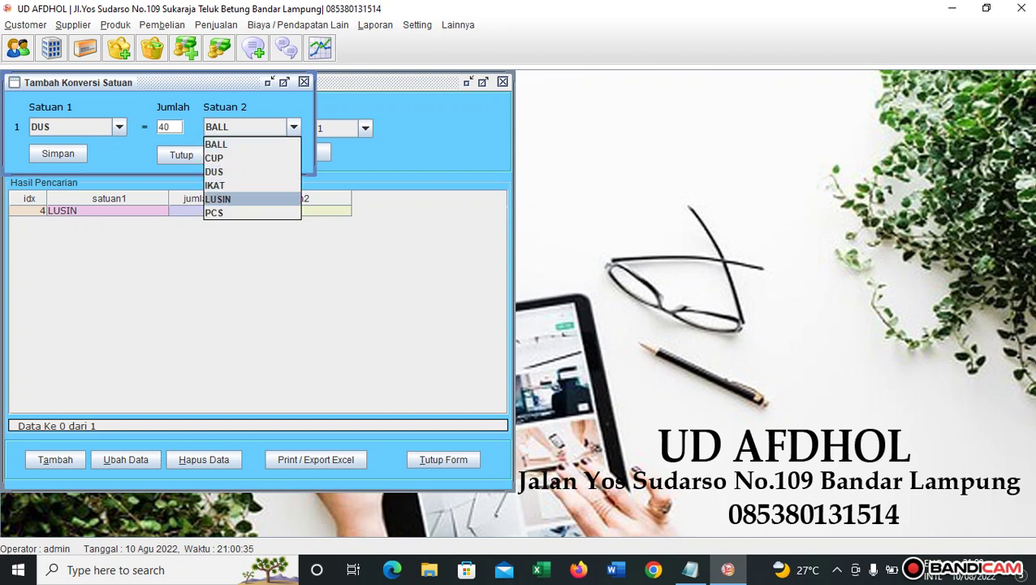
key(Down)
key(Return)
key(Tab)
key(Return)
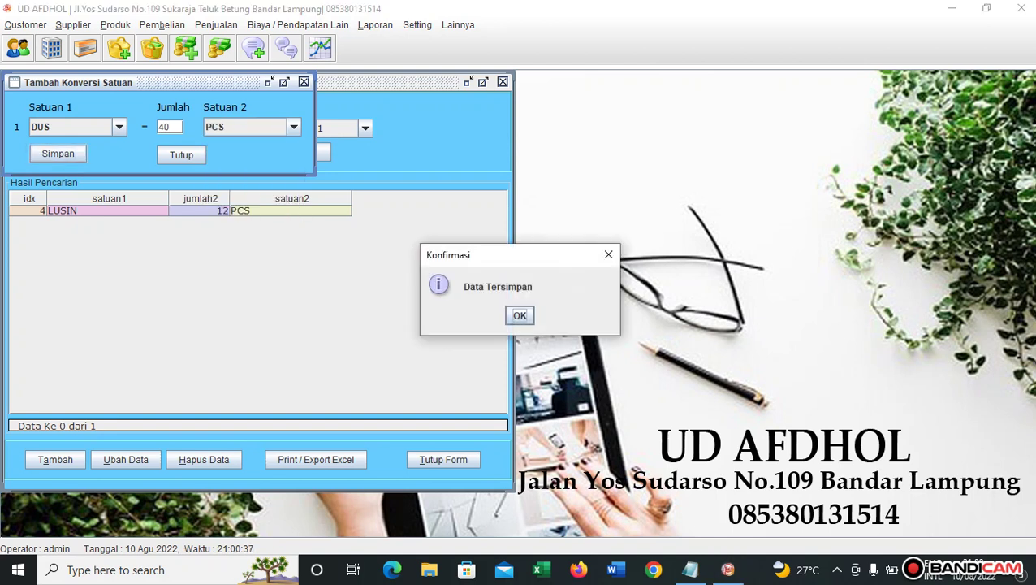
key(Return)
key(Tab)
key(Return)
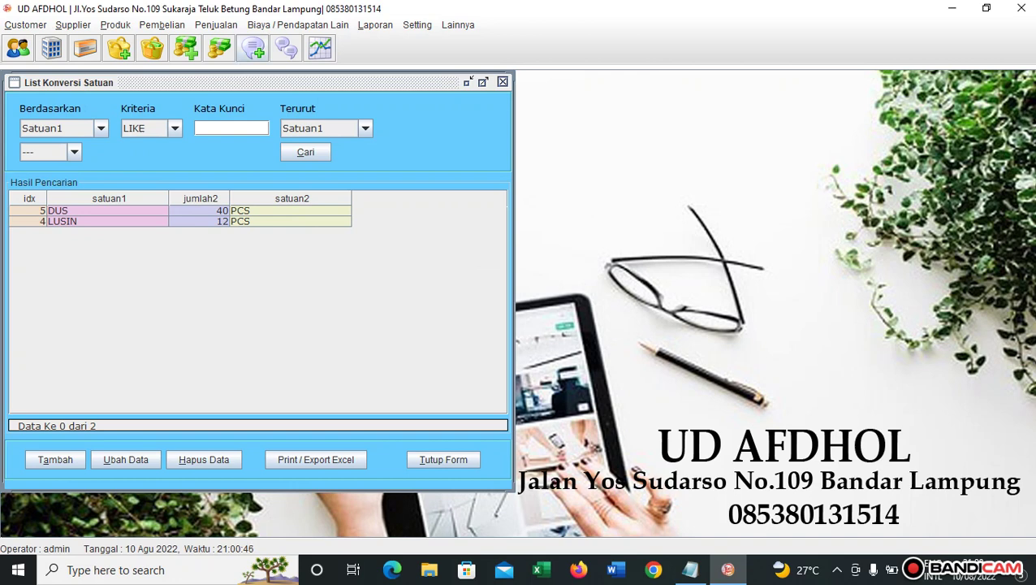
Insert the line '- Input Nama Produk' below '- Konversi Satuan' in the Notepad checklist.
click(689, 569)
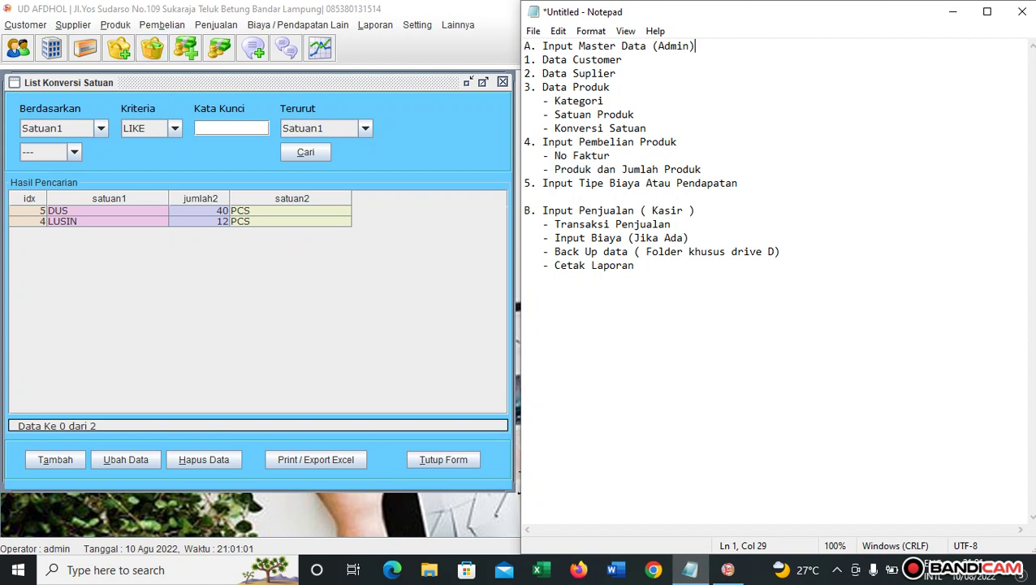
click(646, 128)
key(Return)
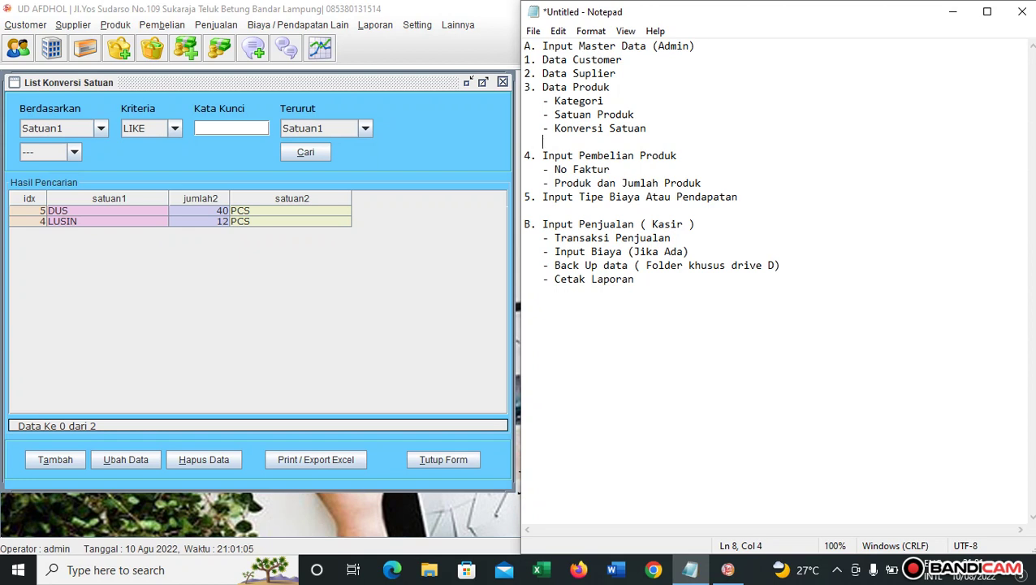
text(- Input Nama Produk)
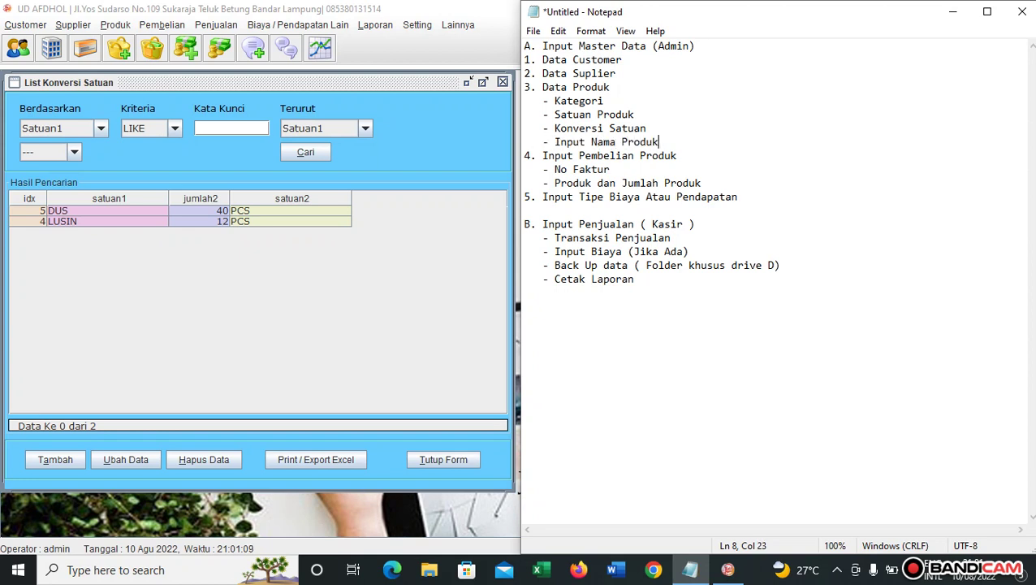
click(116, 24)
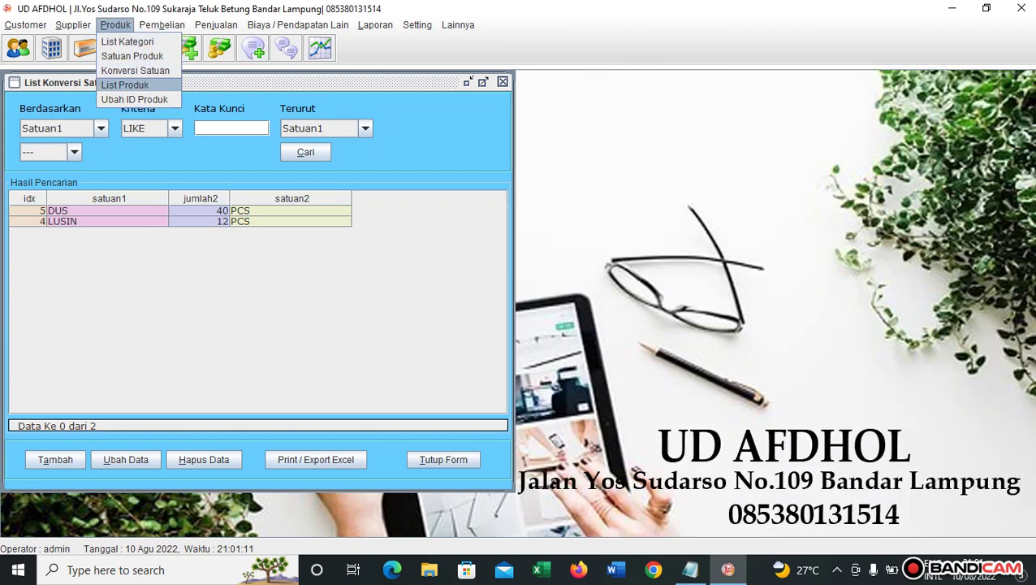
In List Produk, try the Tambah and Import dialogs, then reopen a blank Tambah form.
click(124, 84)
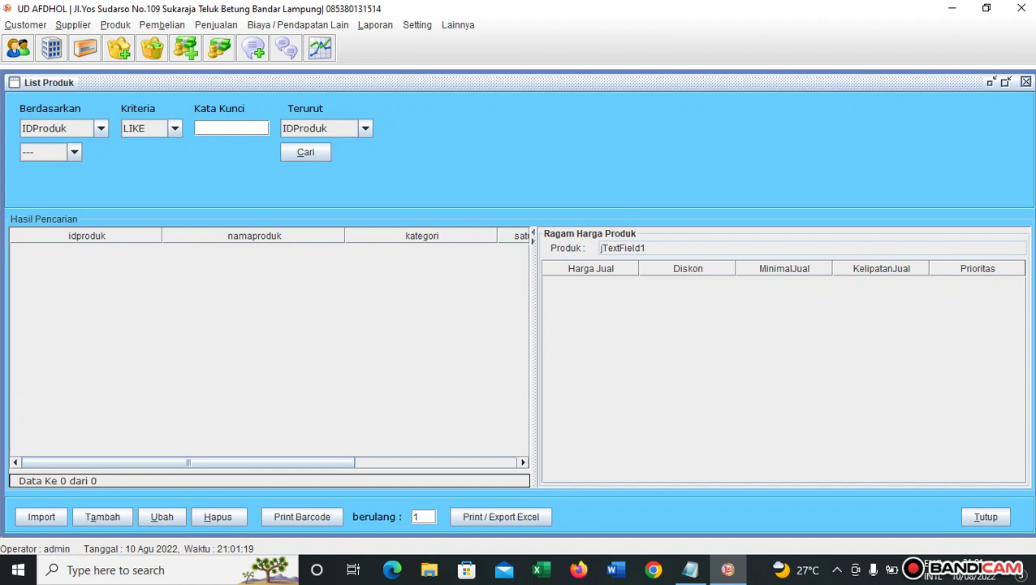
click(103, 517)
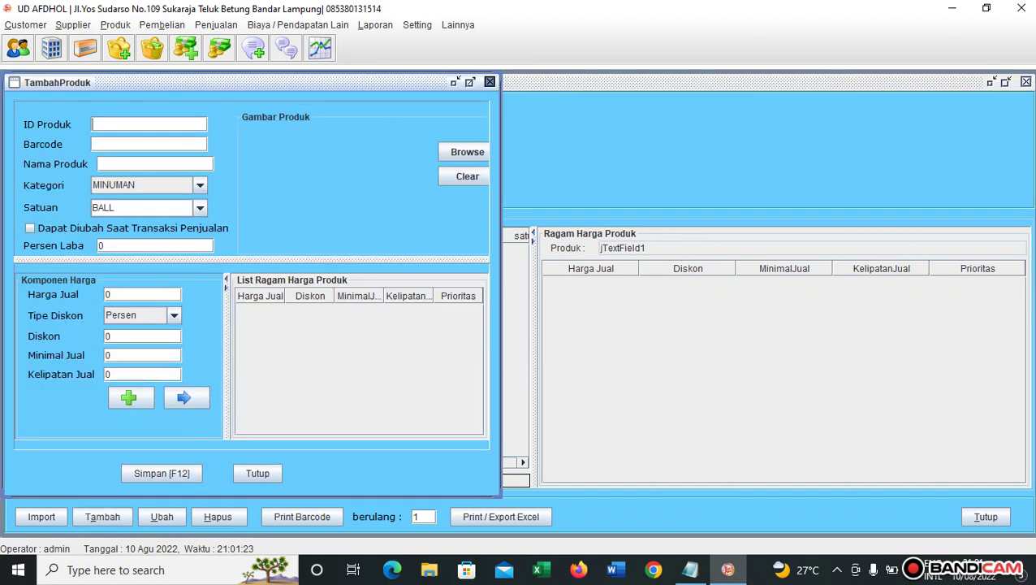
click(490, 82)
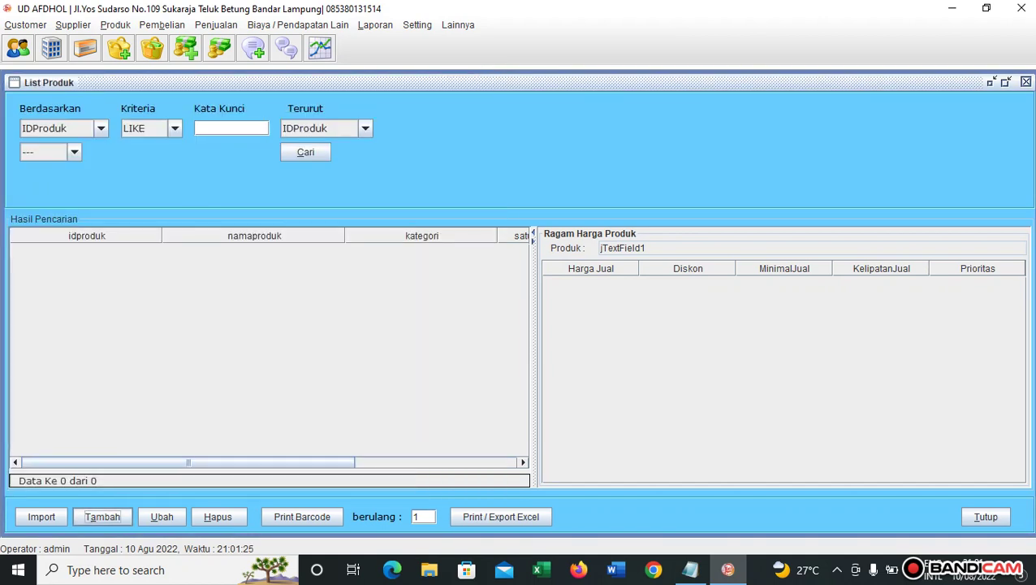
click(41, 517)
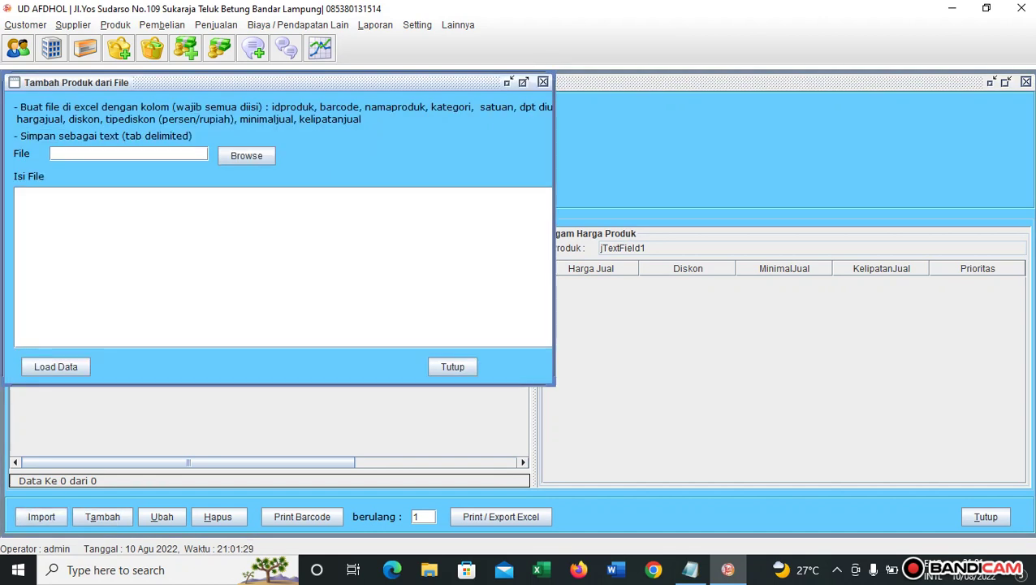
click(452, 366)
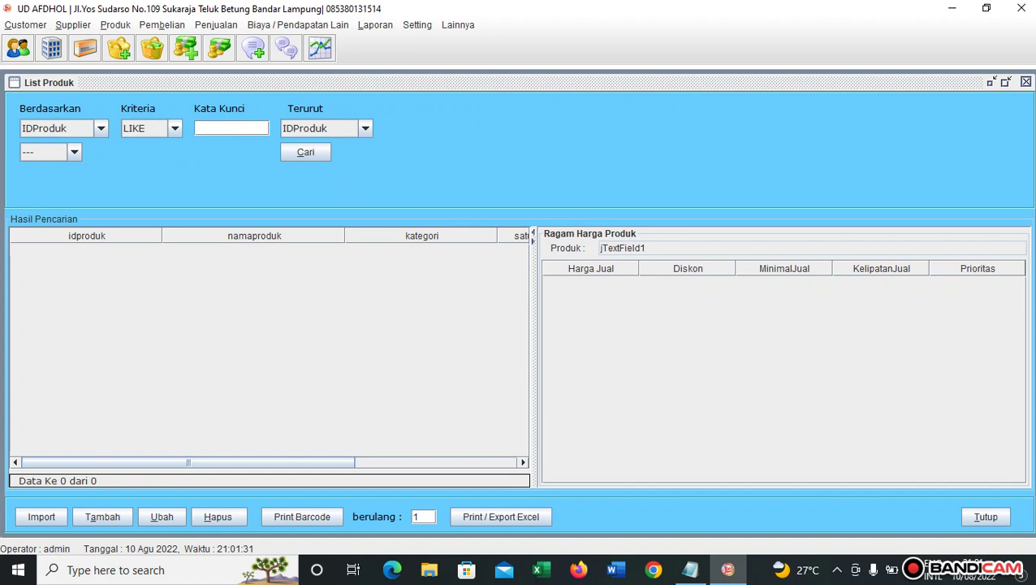
click(102, 517)
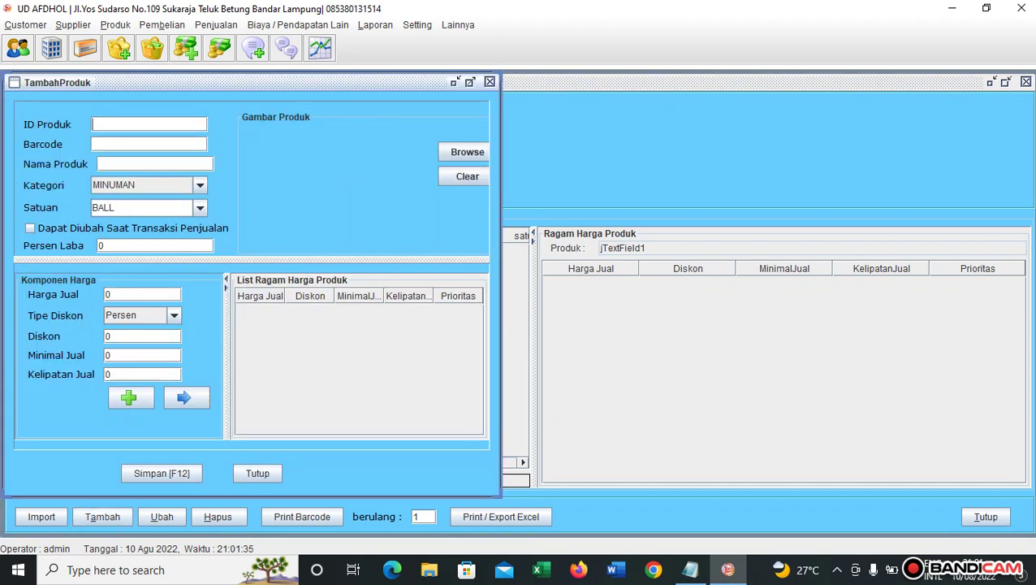
Enter product ID PLASTIKBUAH and product name Plastik Buah.
text(PLASTIK)
text(HOTAM)
key(BackSpace)
key(BackSpace)
key(BackSpace)
key(BackSpace)
key(BackSpace)
text(BUAH)
click(154, 165)
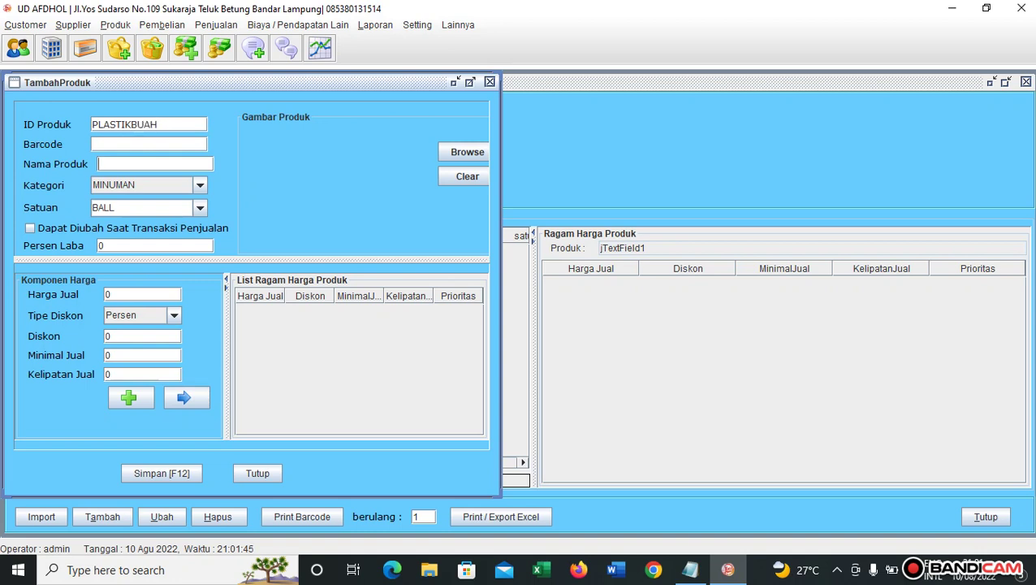
text(p)
key(BackSpace)
text(Plastik Buah)
Set the category to PLASTIK and the unit to IKAT.
click(200, 185)
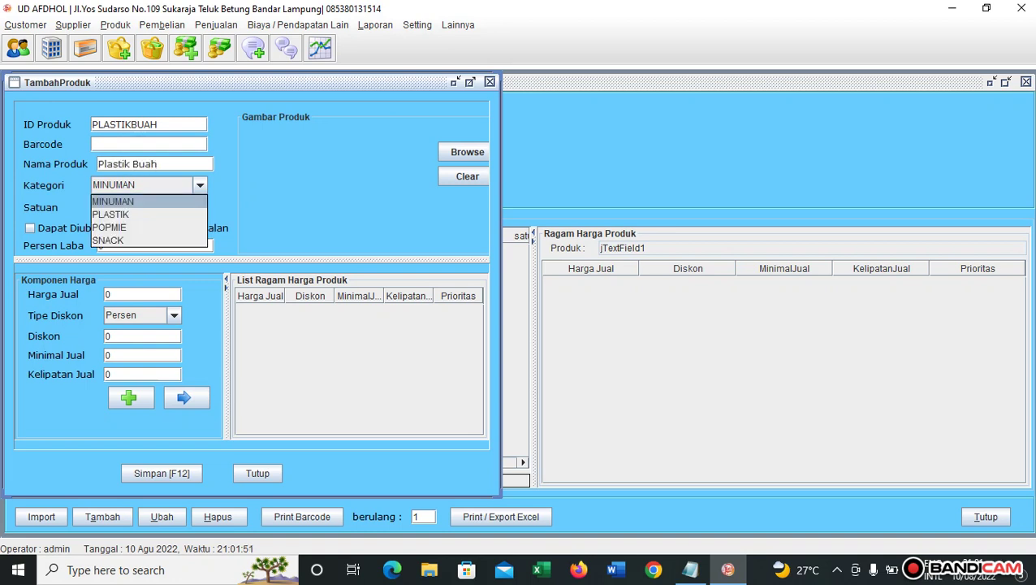
click(146, 214)
click(155, 208)
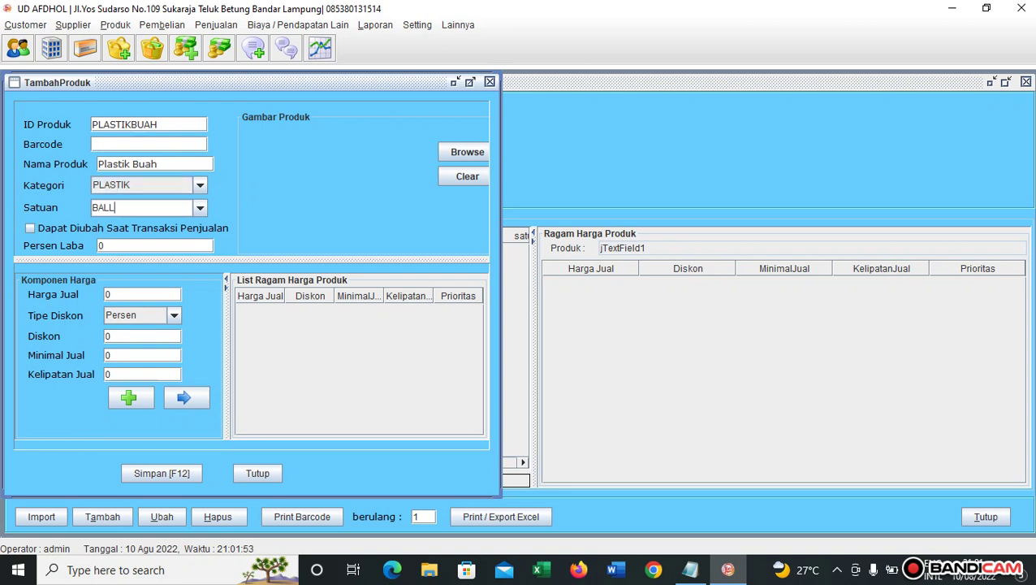
click(200, 208)
click(102, 263)
Copy the product ID PLASTIKBUAH into the barcode field.
click(94, 144)
click(94, 124)
drag(160, 124, 91, 124)
key(ctrl+c)
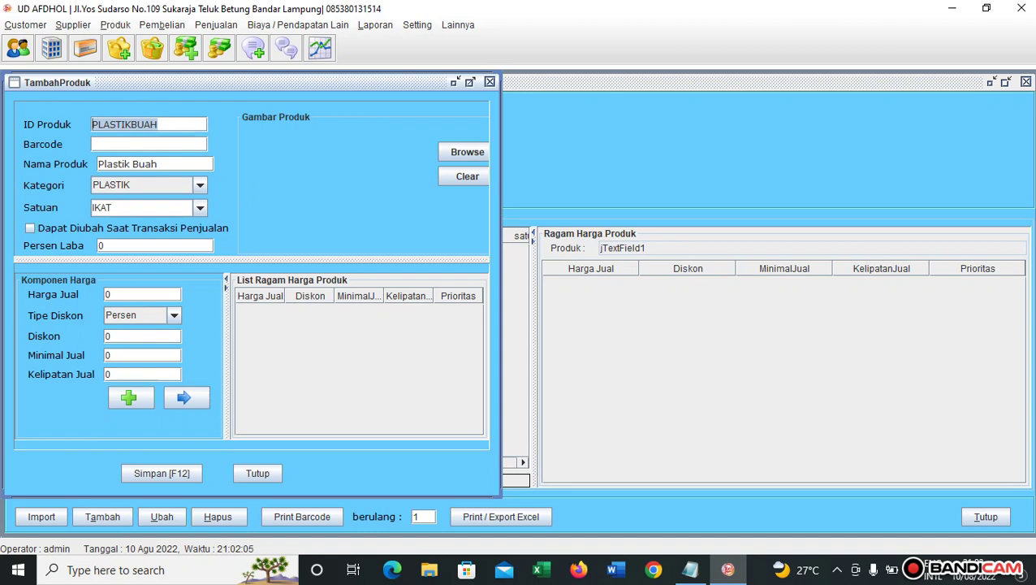
click(149, 144)
key(ctrl+v)
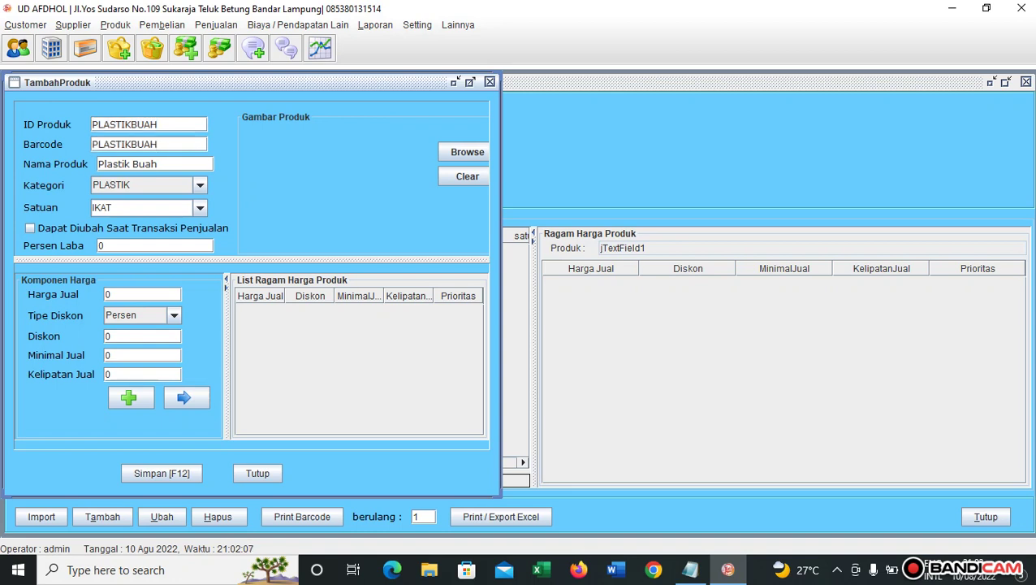
Make the price editable, add a 130.000 Rupiah price tier with minimum 1, and save.
click(470, 82)
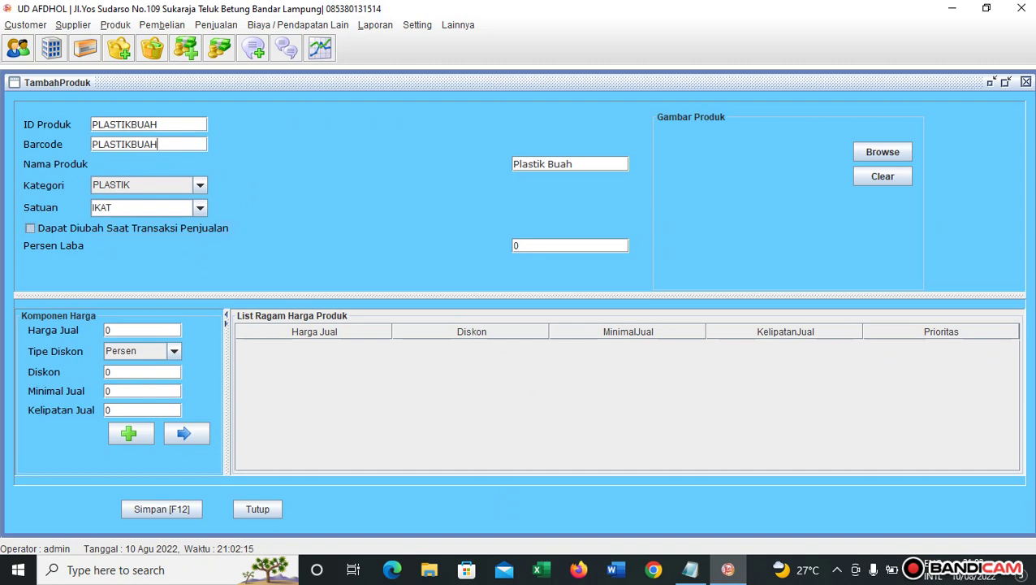
click(30, 228)
key(BackSpace)
text(130.000)
click(174, 351)
click(130, 380)
drag(119, 392, 103, 391)
text(1)
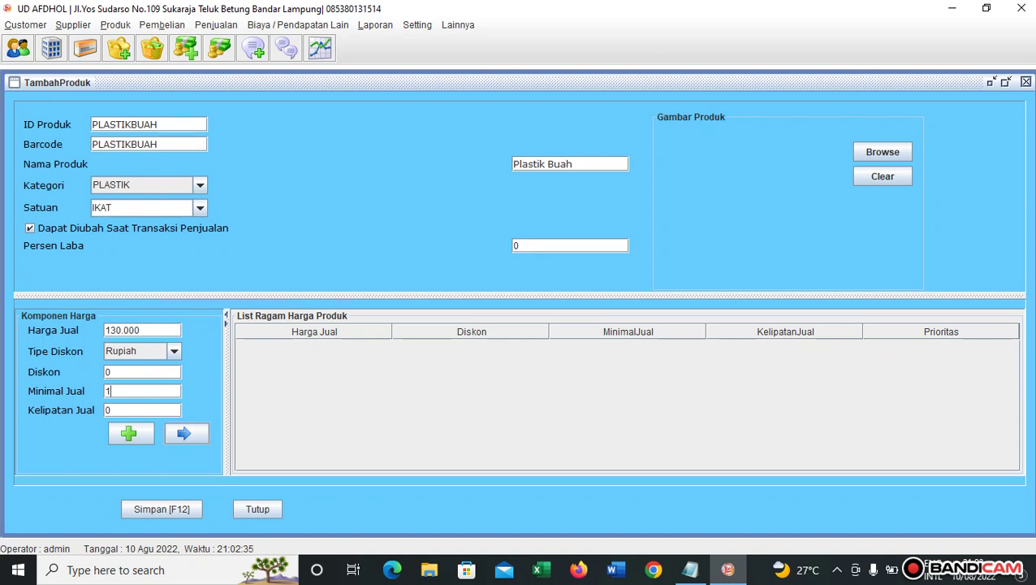
click(187, 433)
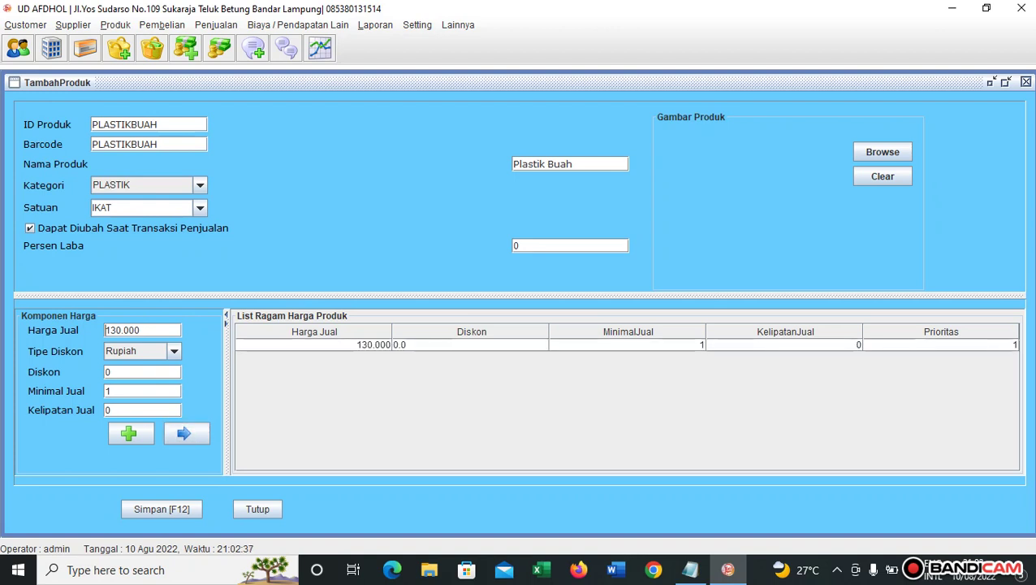
click(162, 509)
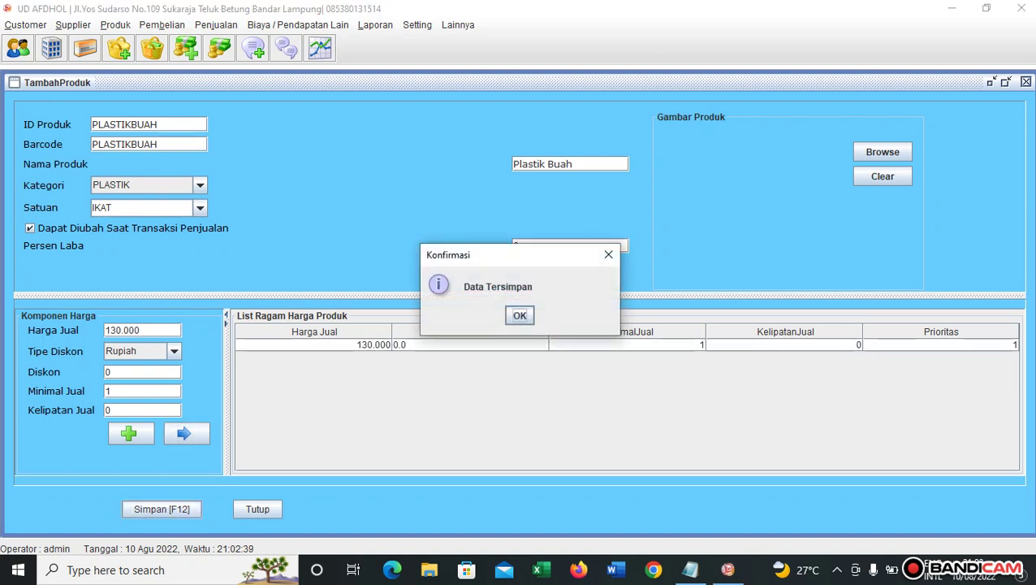
click(519, 315)
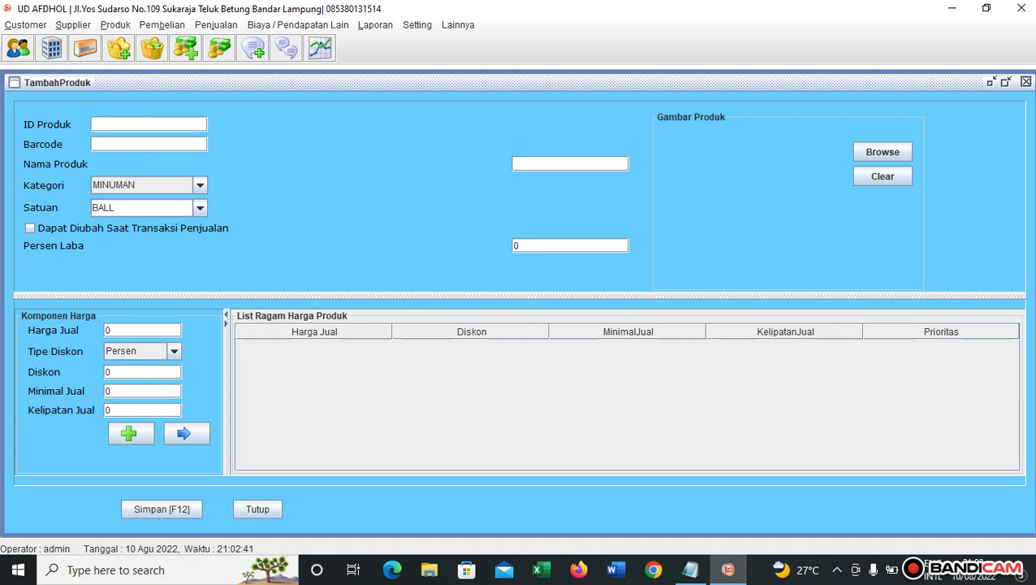
Enter product ID PLASTIKHITAM and reuse it as the barcode.
text(PLASTIKHITAM)
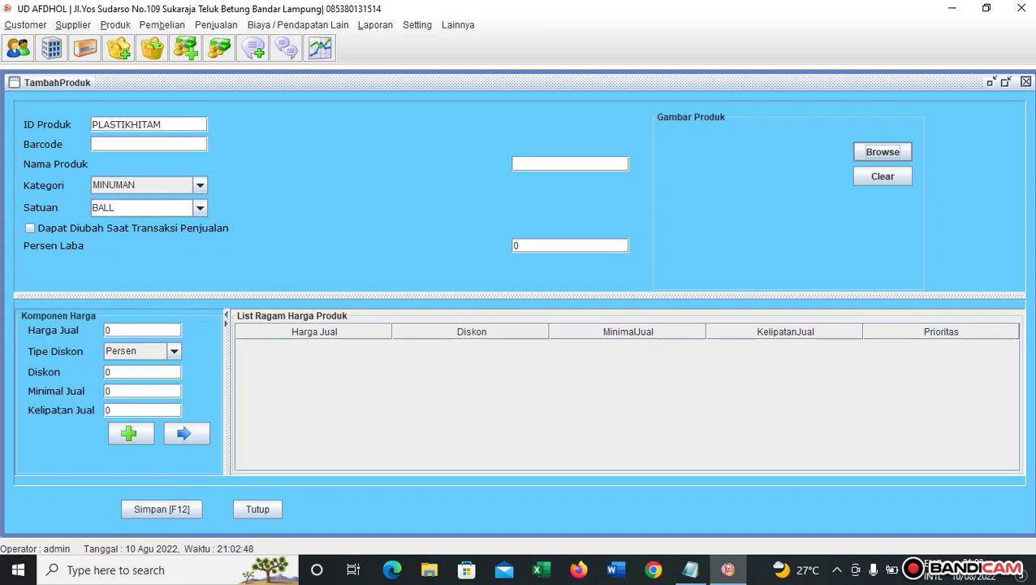
click(92, 124)
drag(93, 124, 163, 124)
key(ctrl+c)
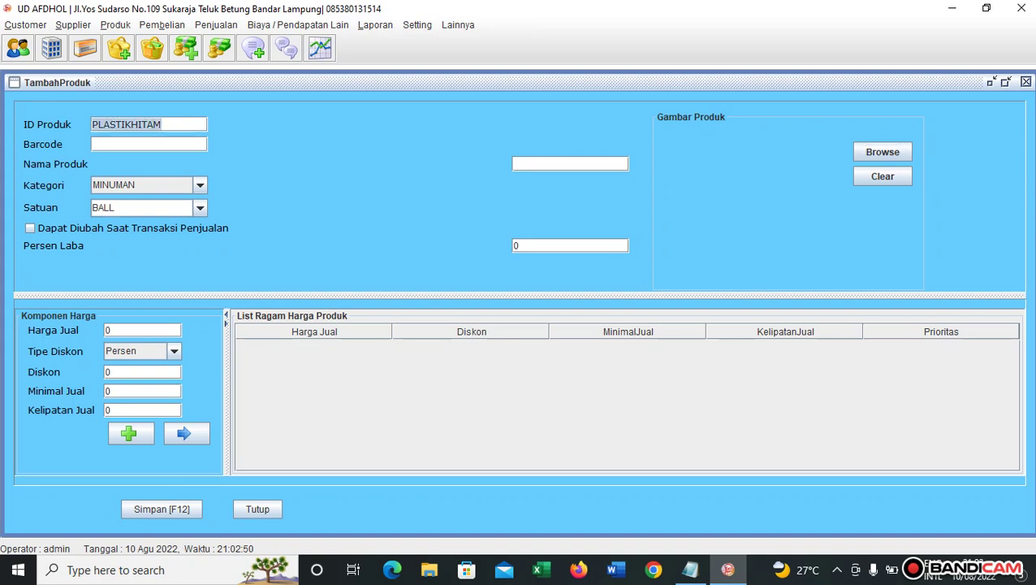
click(93, 143)
key(ctrl+v)
Set category PLASTIK and unit IKAT, and allow price changes during sales.
click(200, 185)
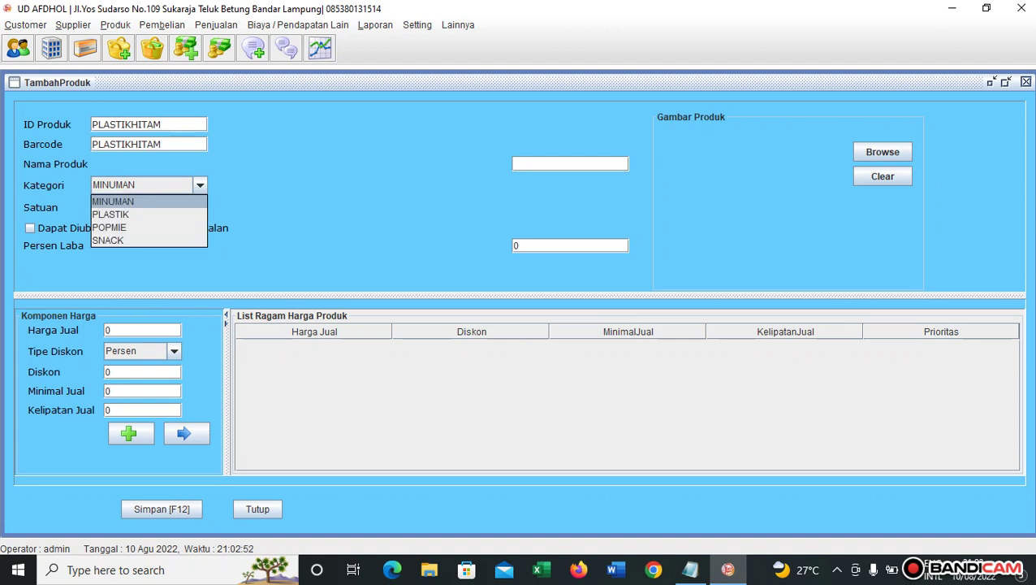
click(130, 214)
click(138, 208)
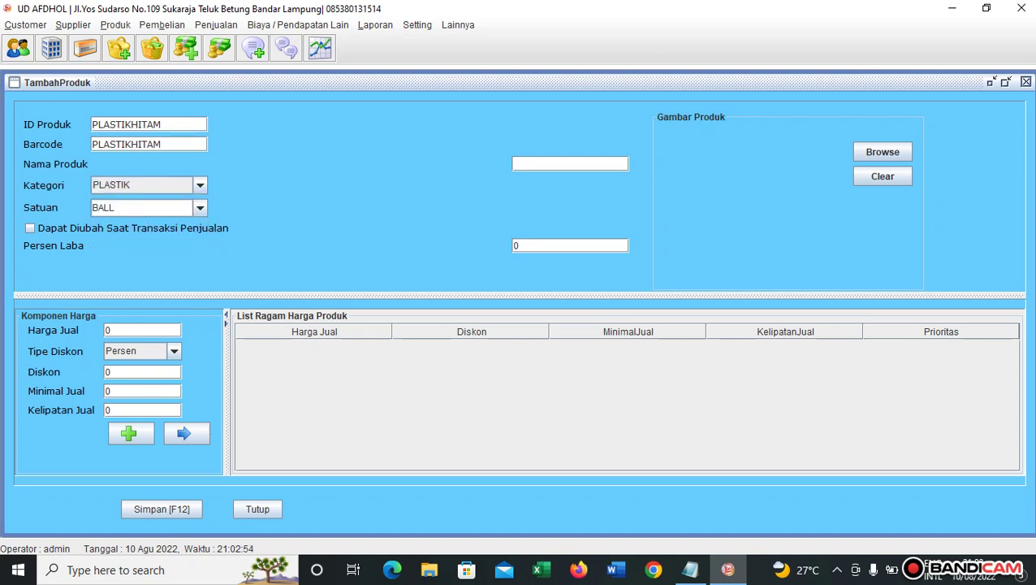
click(200, 208)
click(121, 263)
click(30, 228)
Name the product Plastik Hitam.
click(570, 164)
text(Plastik Hitam)
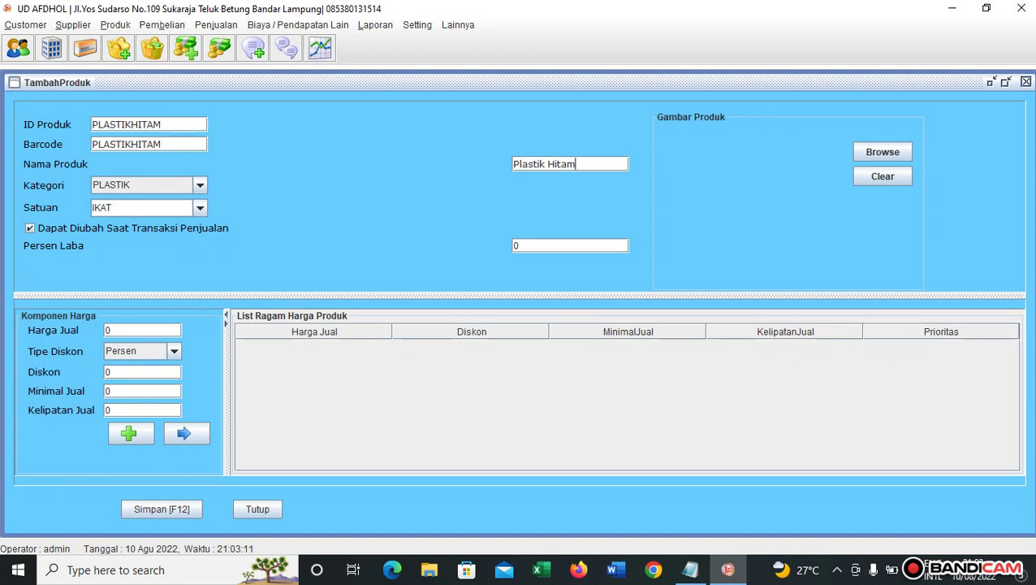
Add a 130000 price tier with minimum 1 and save with F12.
click(109, 331)
text(130000)
click(142, 391)
text(1)
key(Return)
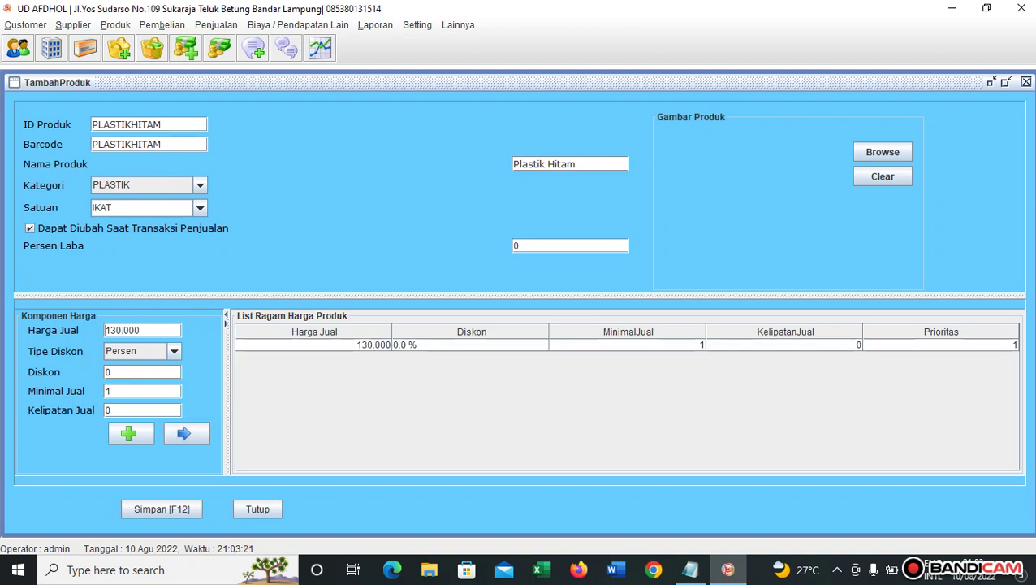
key(F12)
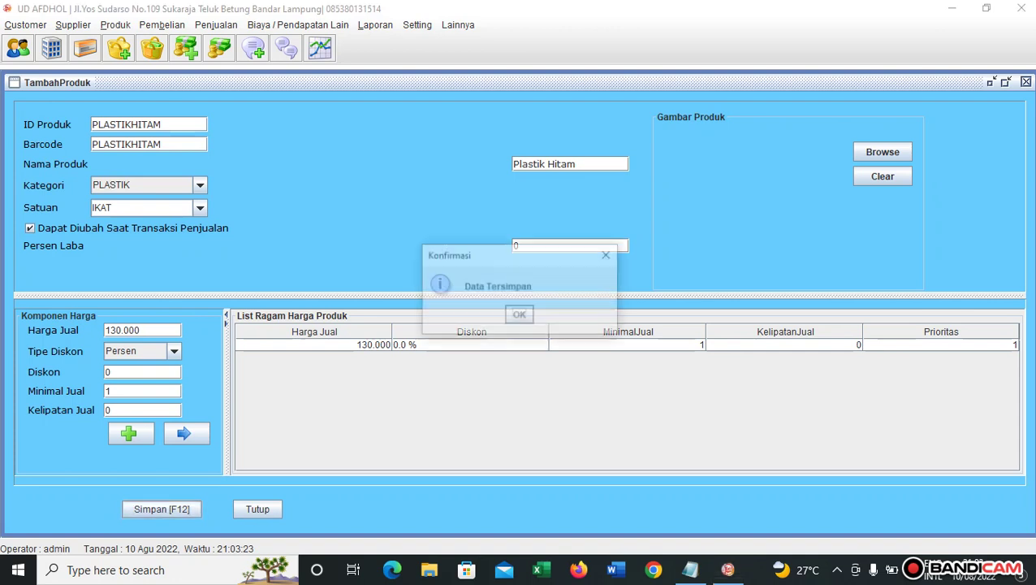
key(Return)
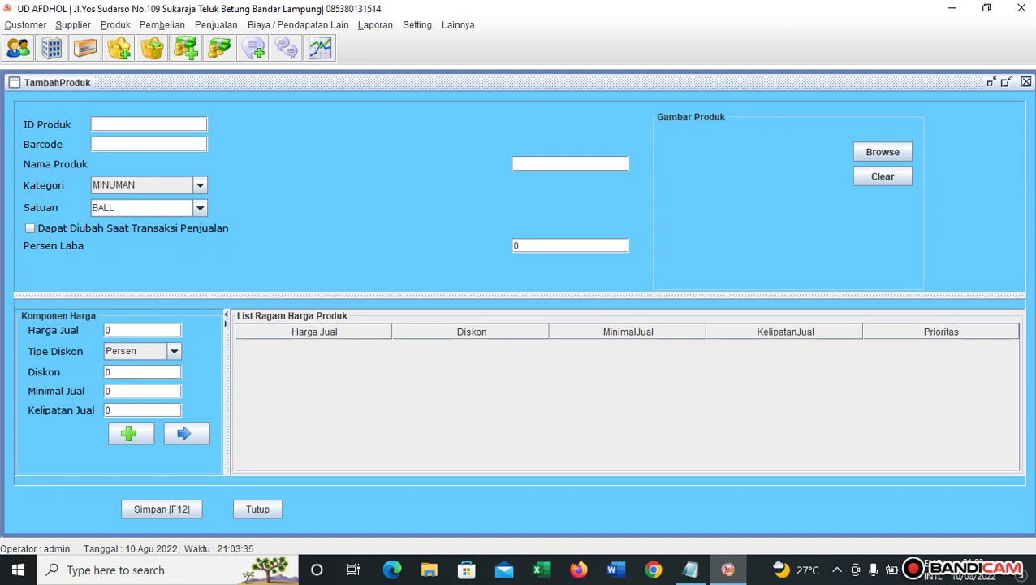
Enter product ID POPES and copy it into the barcode field.
text(POPES)
key(Return)
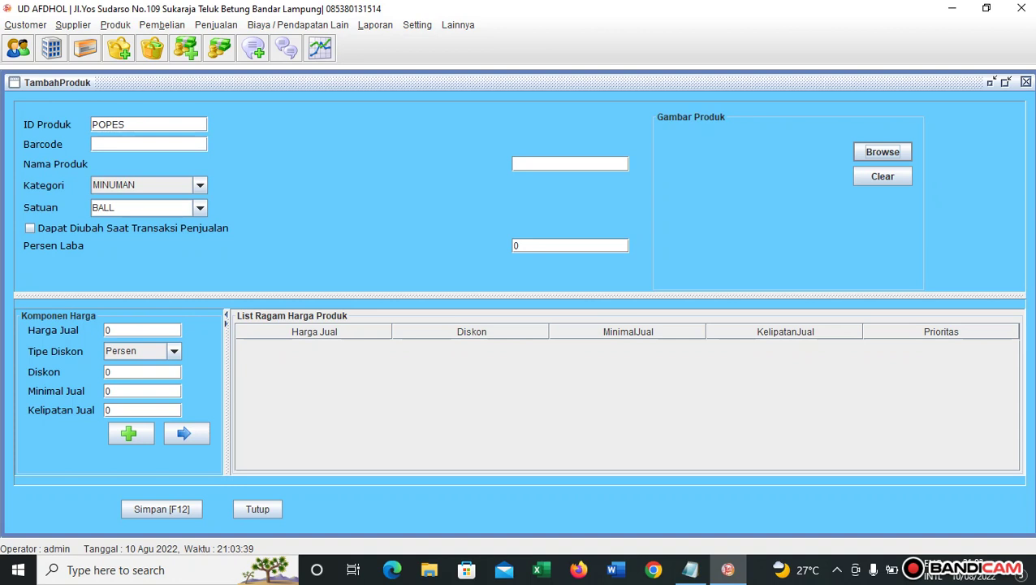
click(92, 125)
drag(127, 124, 91, 124)
key(ctrl+c)
click(93, 144)
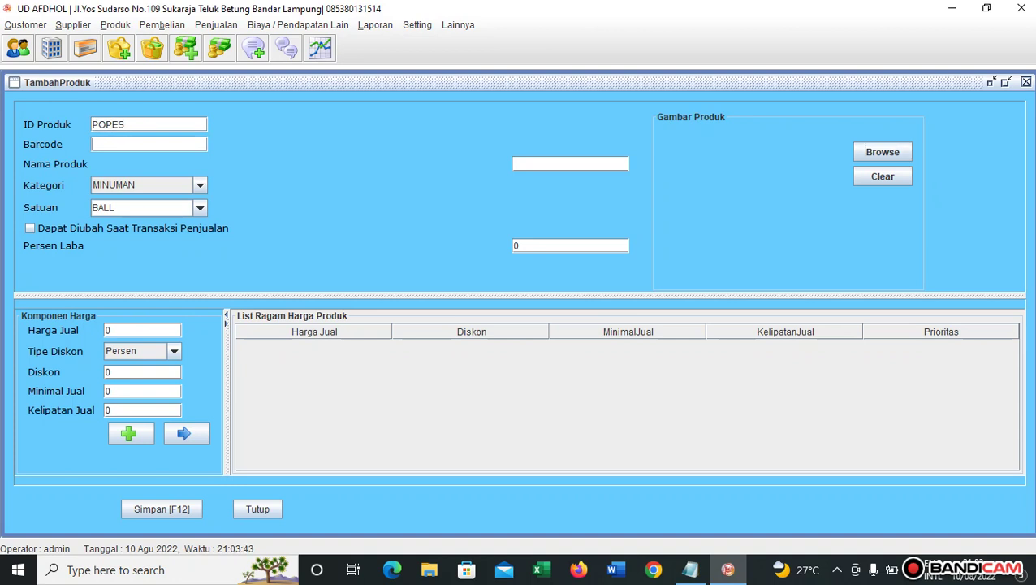
key(ctrl+v)
Keep category MINUMAN, set the unit to DUS, and allow price editing.
click(199, 185)
click(200, 185)
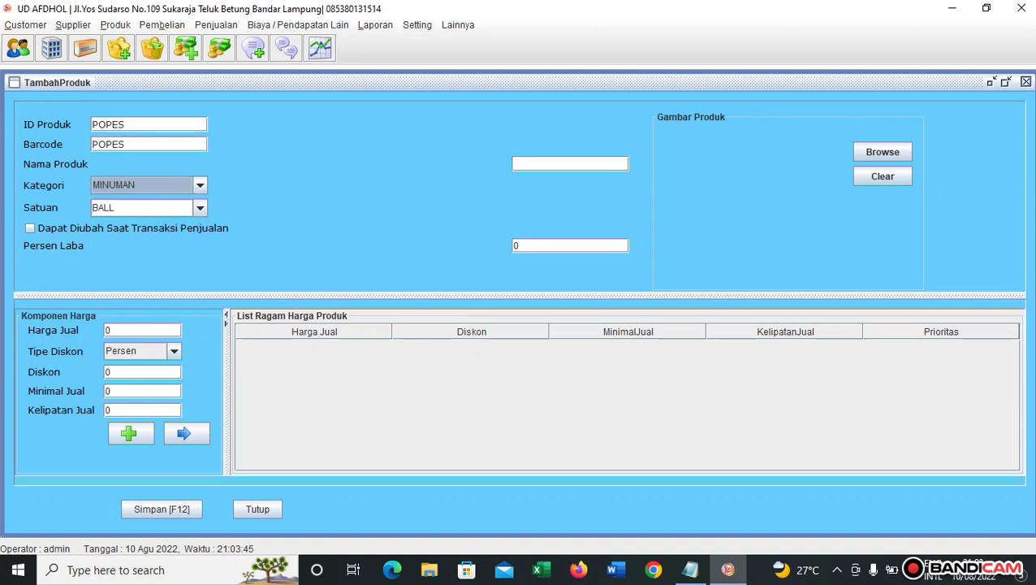
click(116, 208)
click(199, 208)
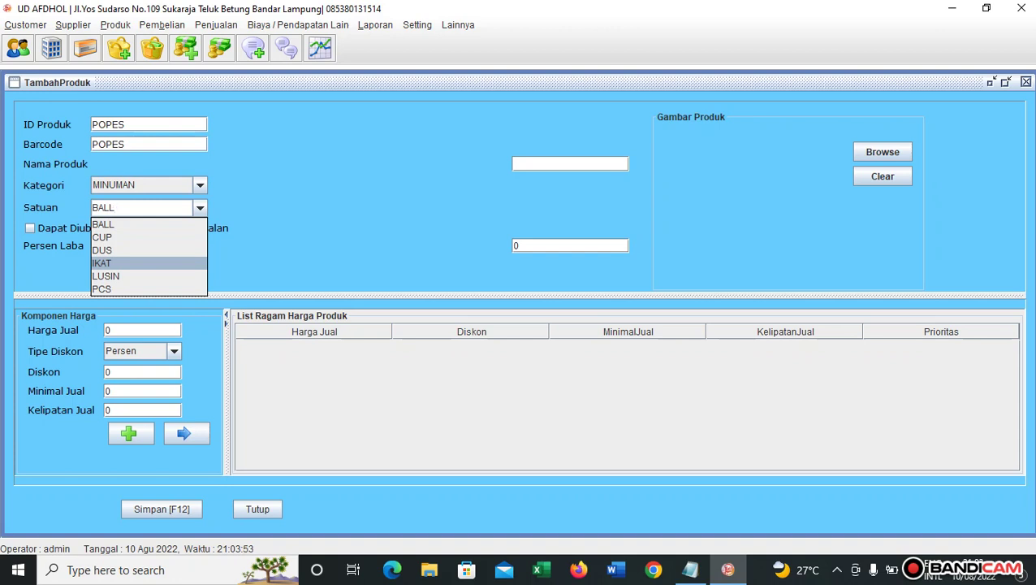
key(Up)
key(Up)
key(Return)
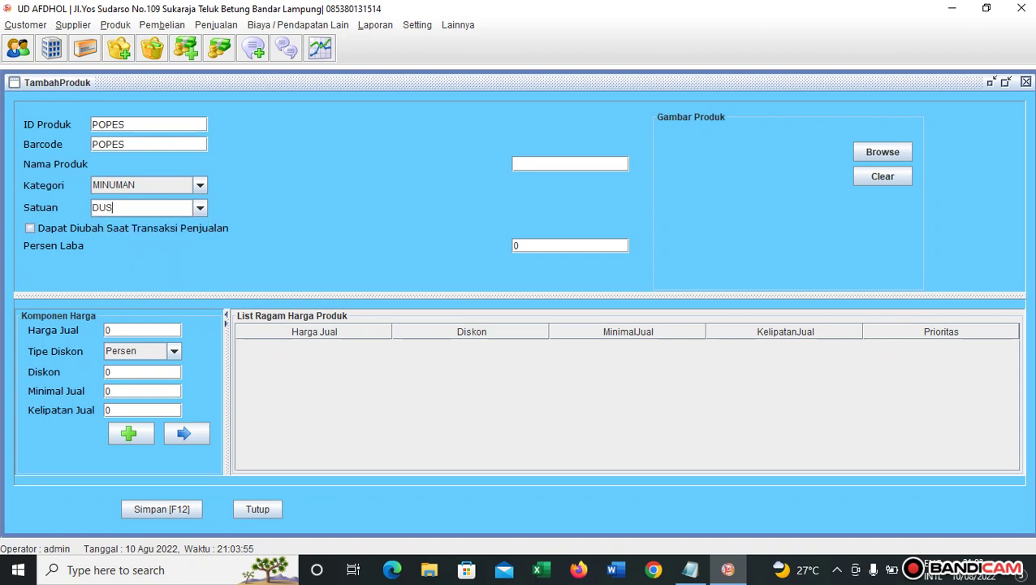
key(Tab)
key(space)
Enter selling price 237000 and name the product Pop Ice.
text(237000)
click(570, 164)
text(pop ice)
key(ctrl+a)
text(Pop Ice)
Add the 237.000 Rupiah price tier with minimum 1 and save with F12.
drag(118, 392, 103, 391)
text(1)
click(173, 351)
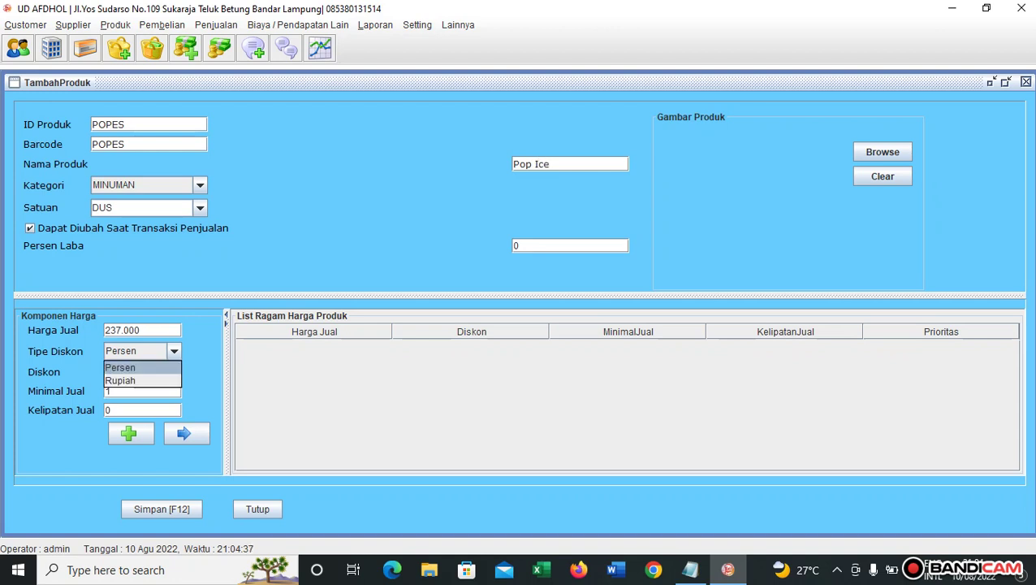
click(130, 381)
click(186, 433)
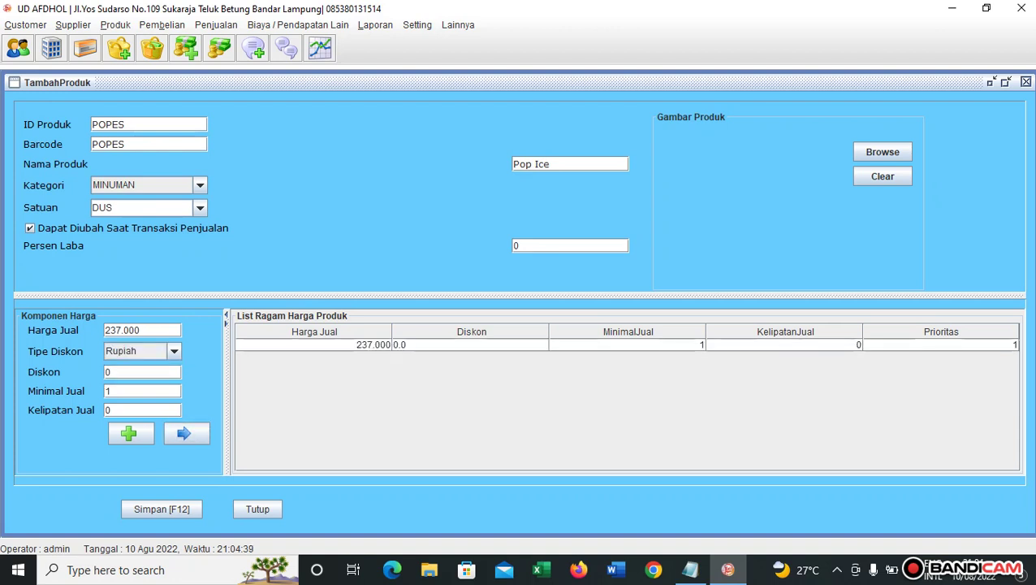
key(F12)
key(Return)
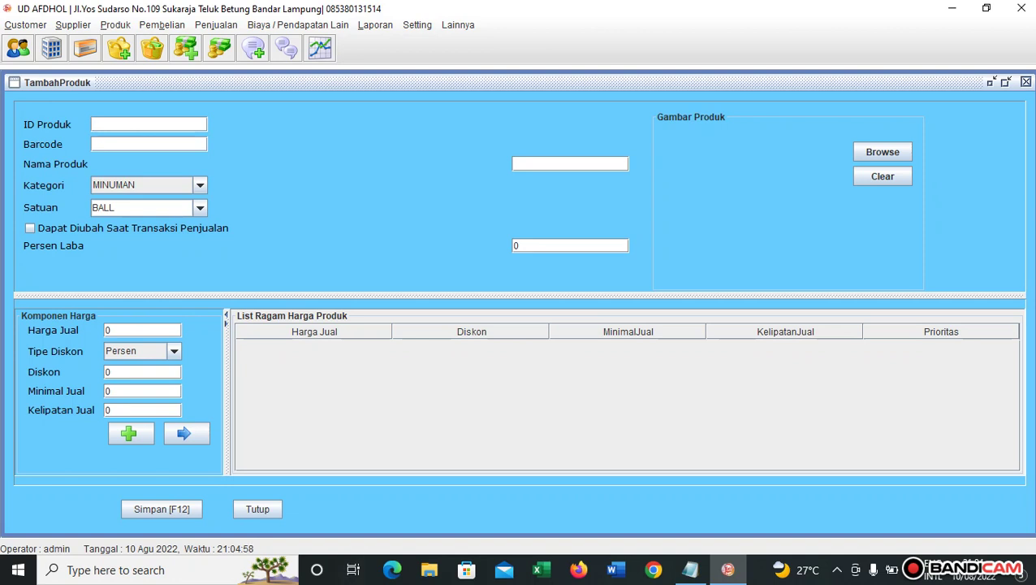
Enter product ID WAFELLO2000C, paste it as the barcode, and choose category SNACK.
text(WAFELLO2000C)
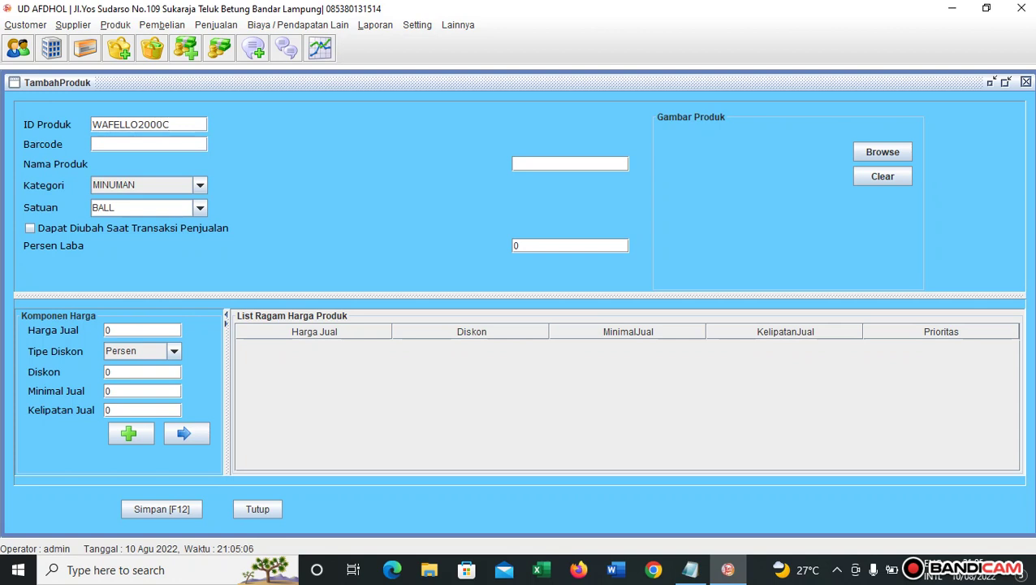
key(ctrl+a)
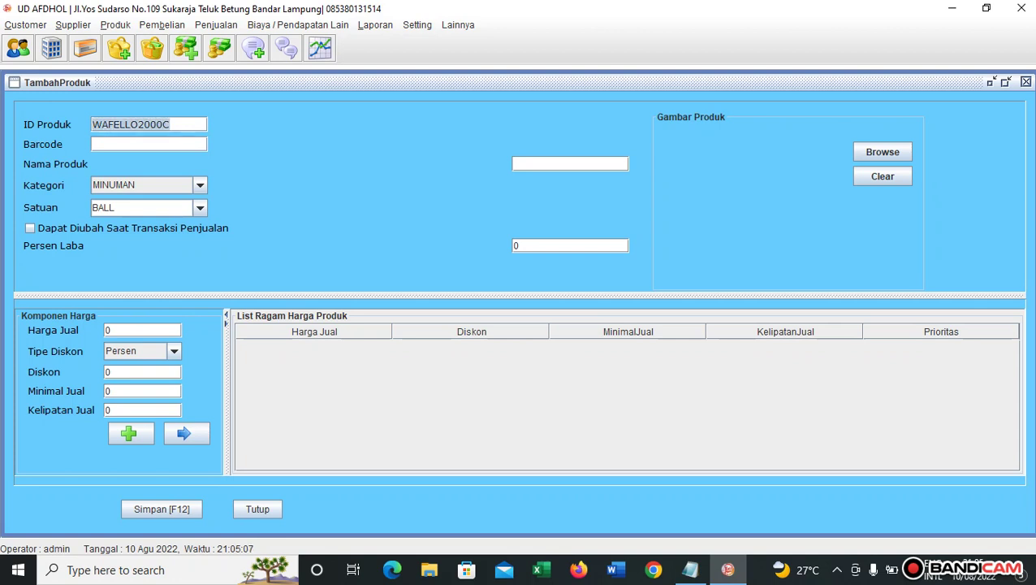
click(200, 185)
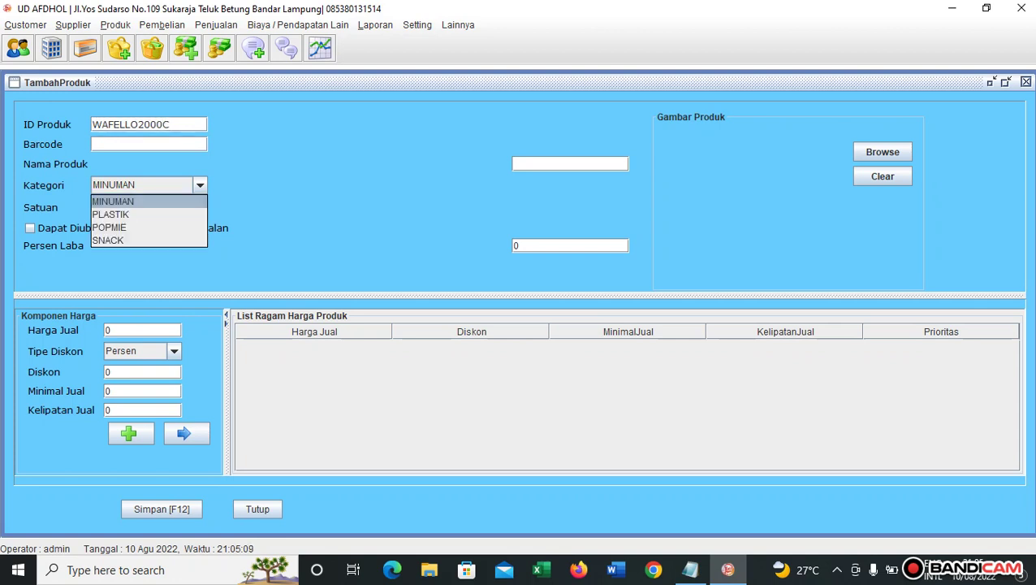
click(149, 145)
key(ctrl+v)
key(Tab)
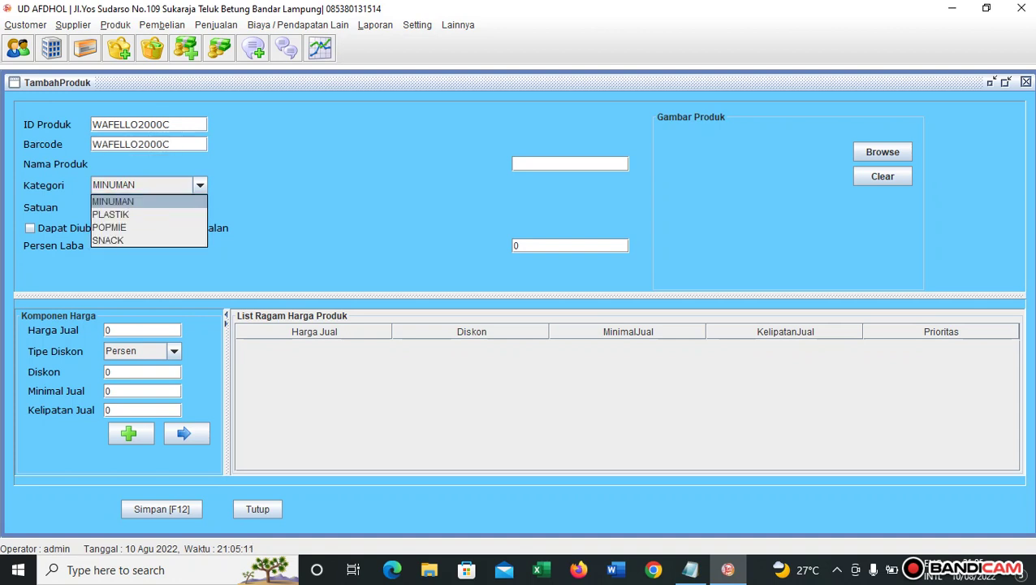
key(Down)
key(Down)
key(Down)
key(Return)
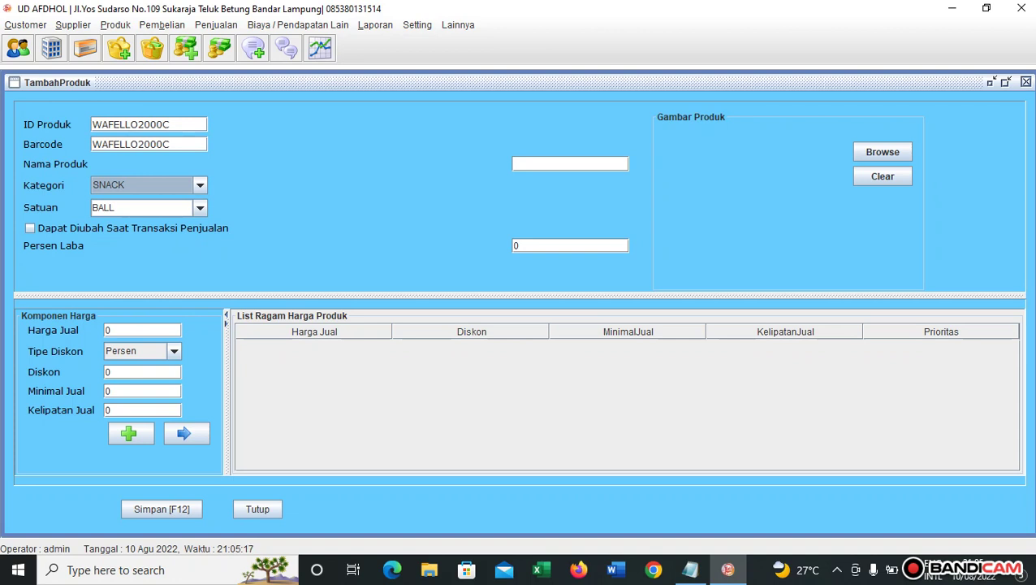
Set unit DUS, make the price editable, and add a 98000 Rupiah tier with minimum 1.
click(200, 208)
click(148, 249)
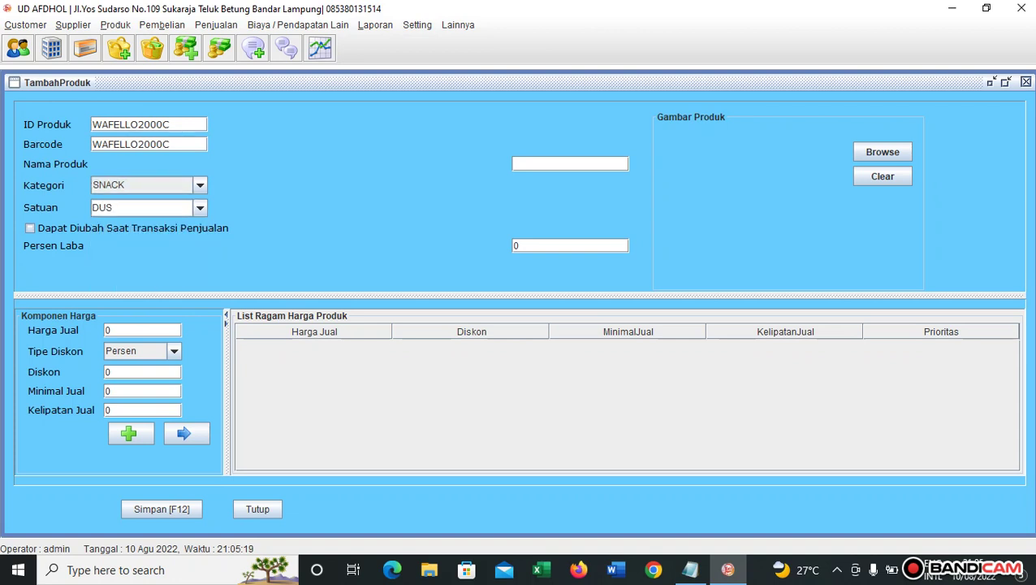
click(30, 228)
click(142, 331)
text(98000)
click(174, 351)
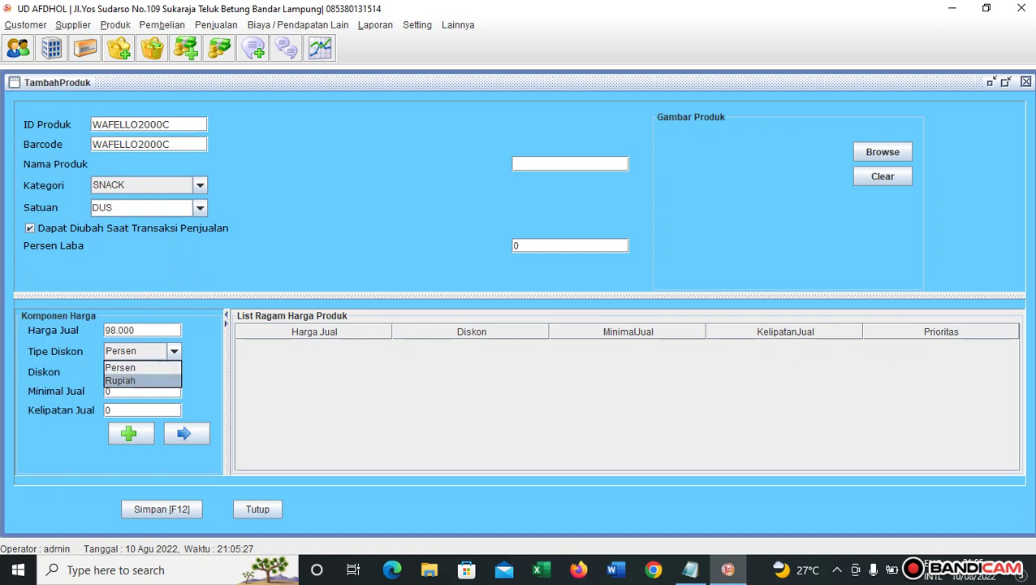
click(134, 380)
double_click(115, 391)
text(1)
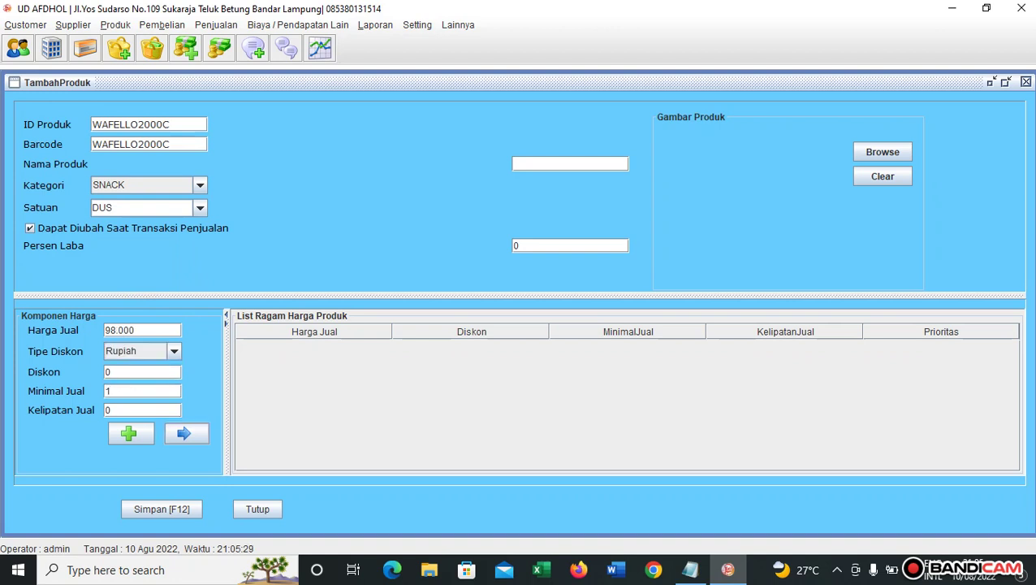
click(186, 433)
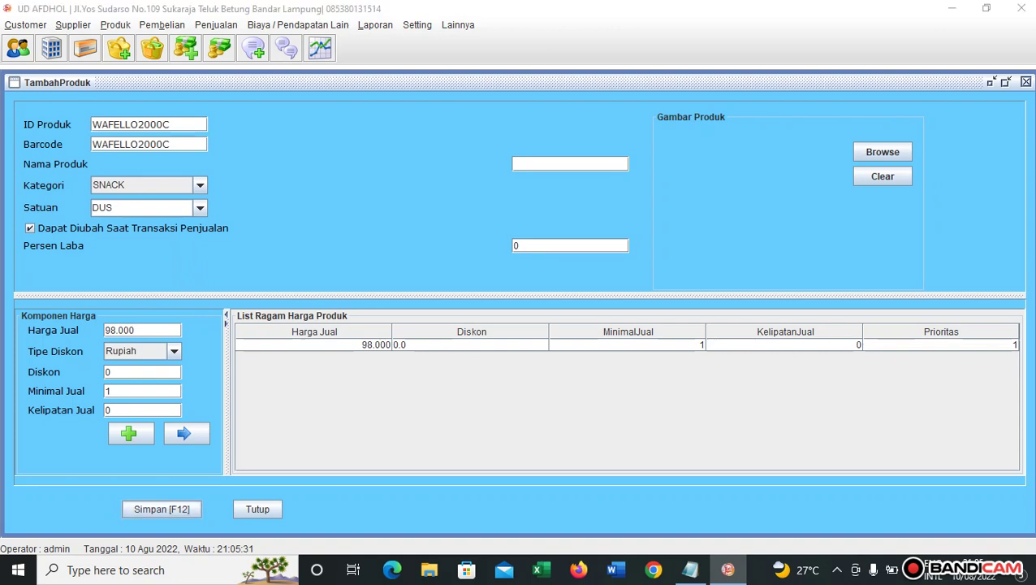
Name the product Roma Wafello 2000 (Coklat) after the missing-name warning, then save with F12.
key(F12)
key(Return)
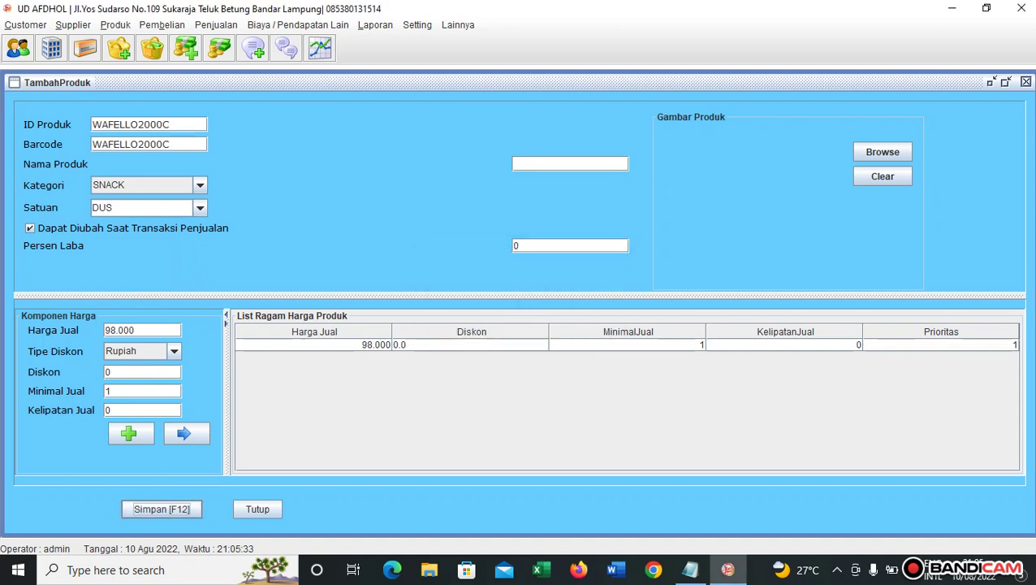
click(570, 164)
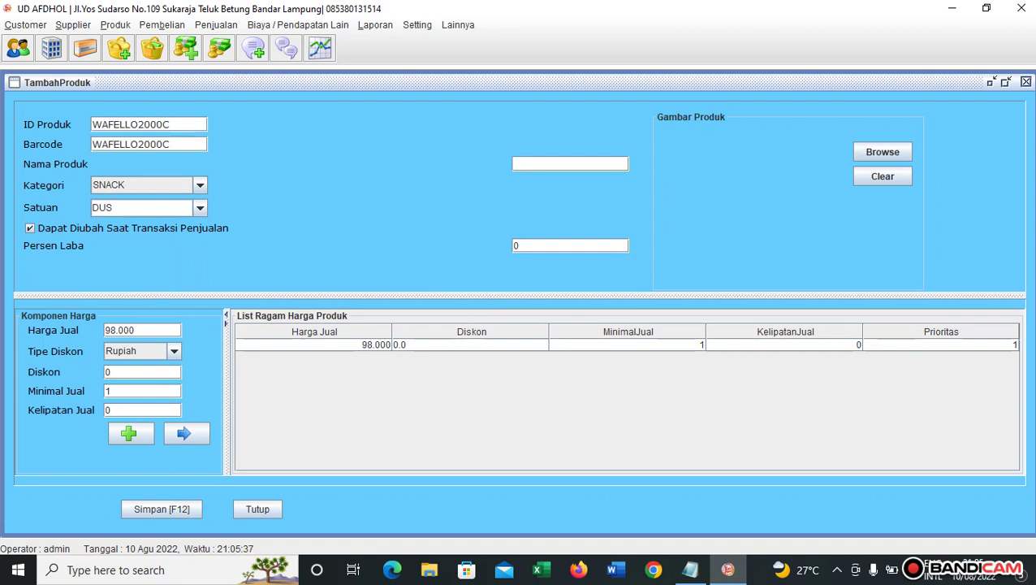
text(rOM)
key(BackSpace)
key(BackSpace)
key(BackSpace)
text(rOM)
key(BackSpace)
key(BackSpace)
key(BackSpace)
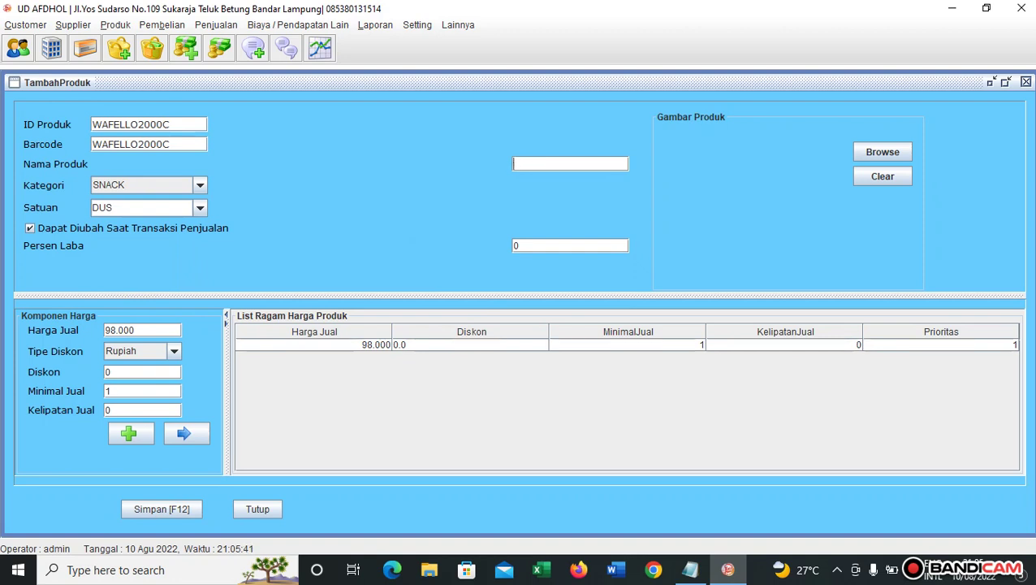
text(Rom)
key(BackSpace)
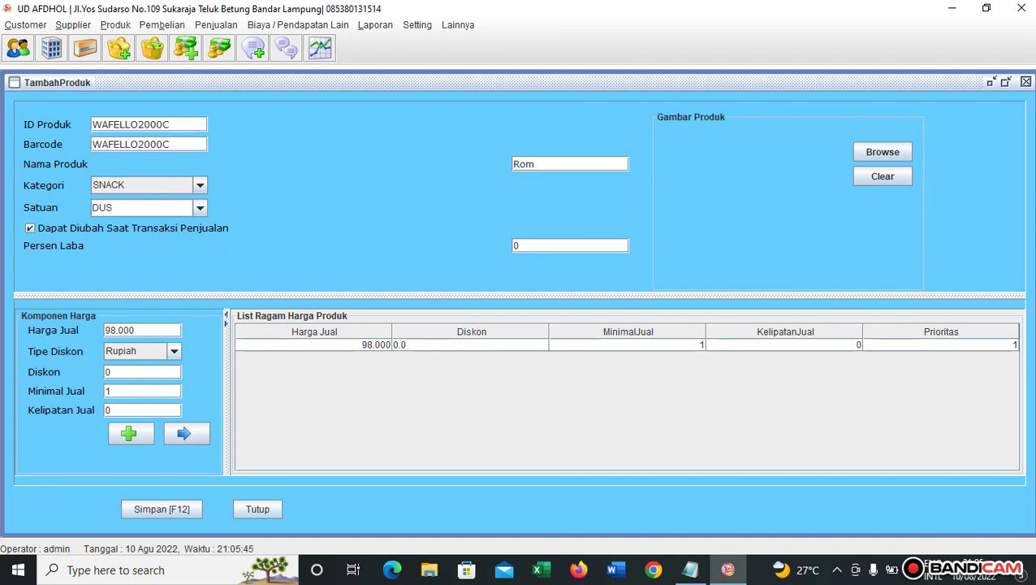
text(a Wafello 2000 (Coklat)
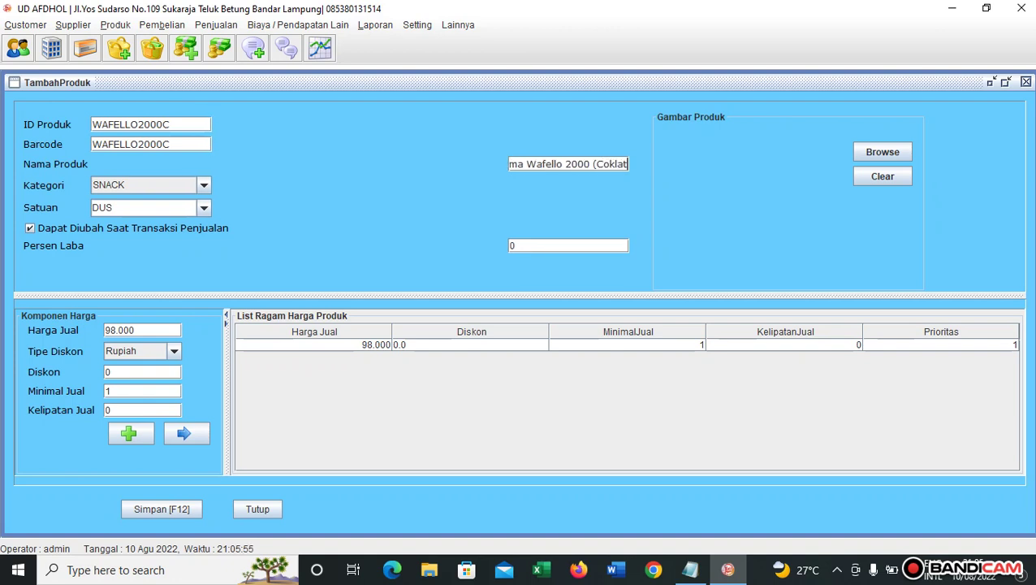
text())
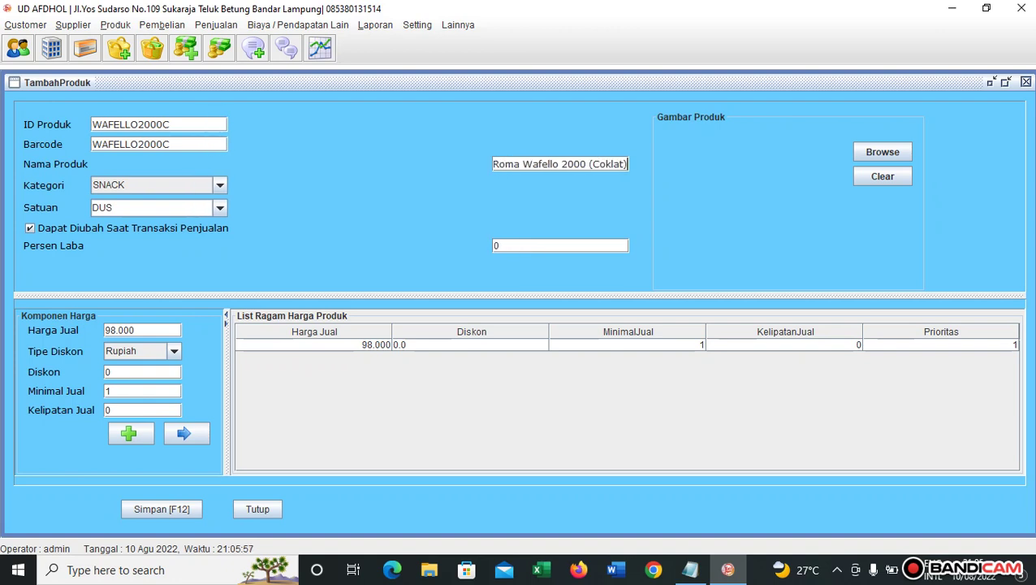
key(F12)
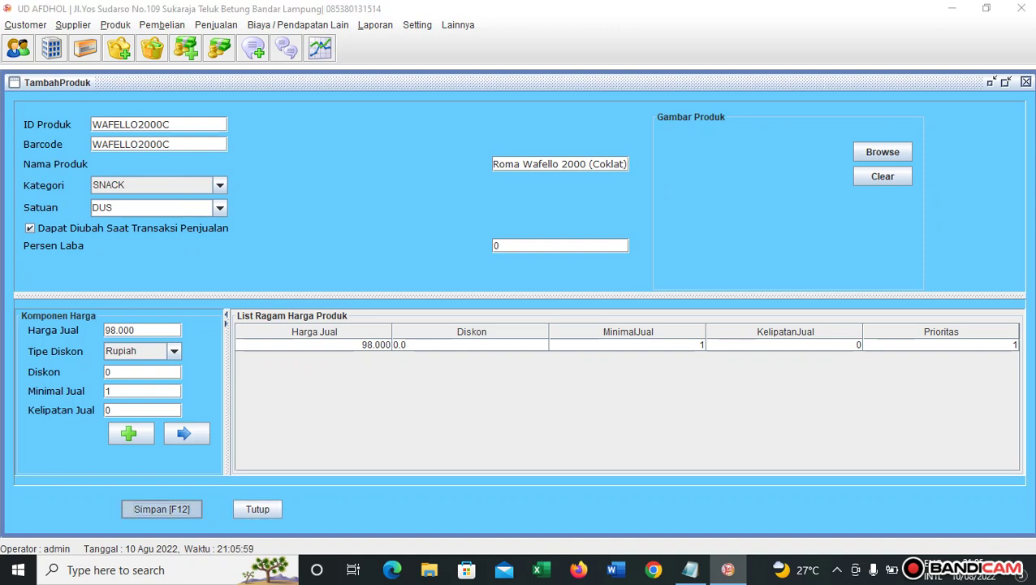
key(Return)
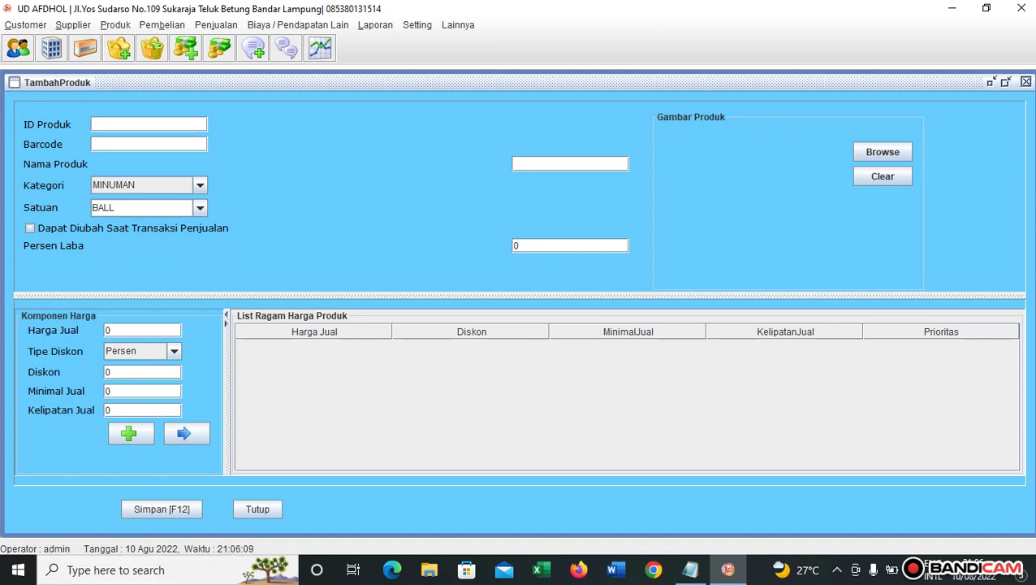
Close the add-product form and check the prices of all four products in List Produk.
click(257, 508)
click(115, 25)
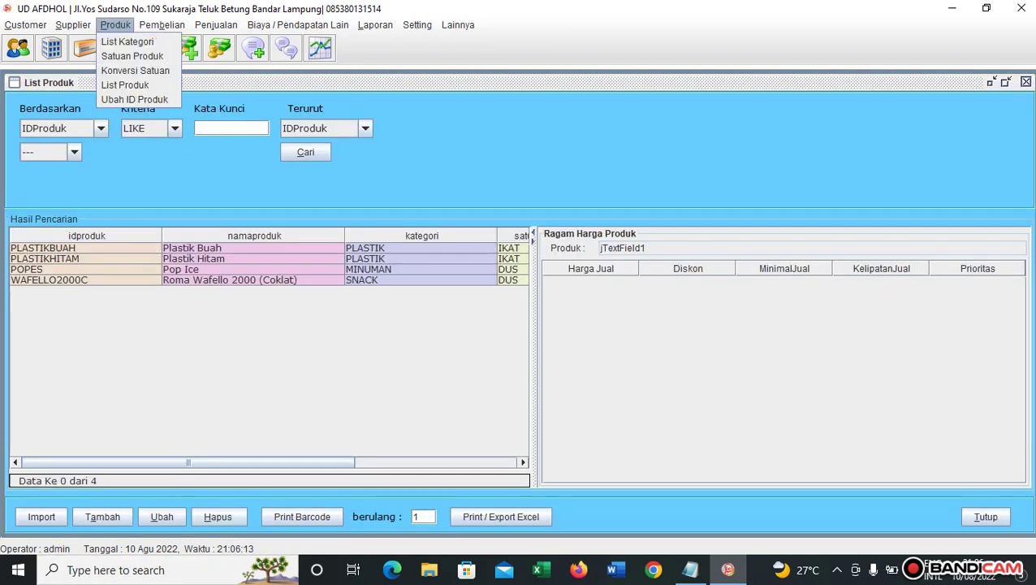
click(125, 84)
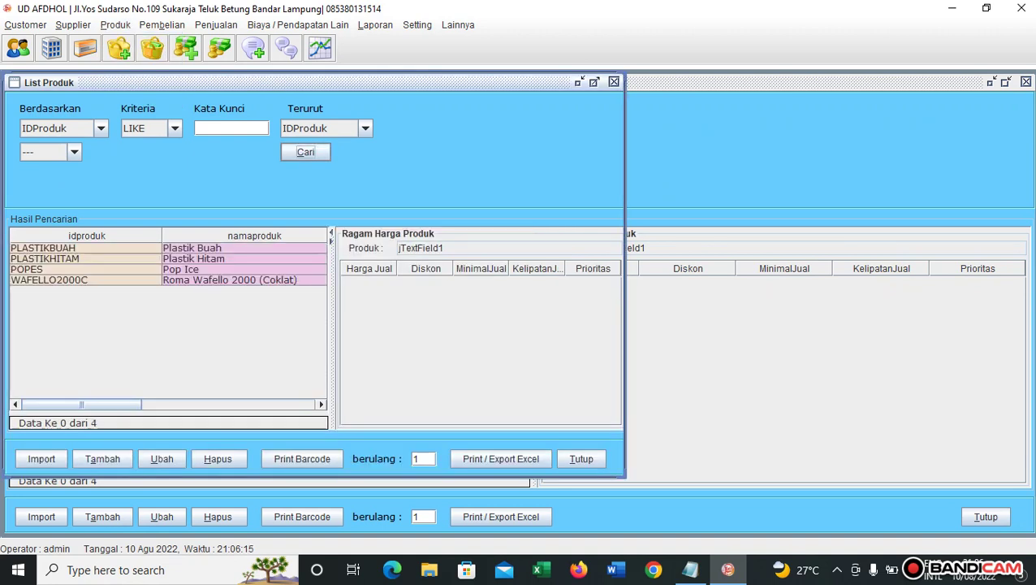
click(85, 247)
click(85, 259)
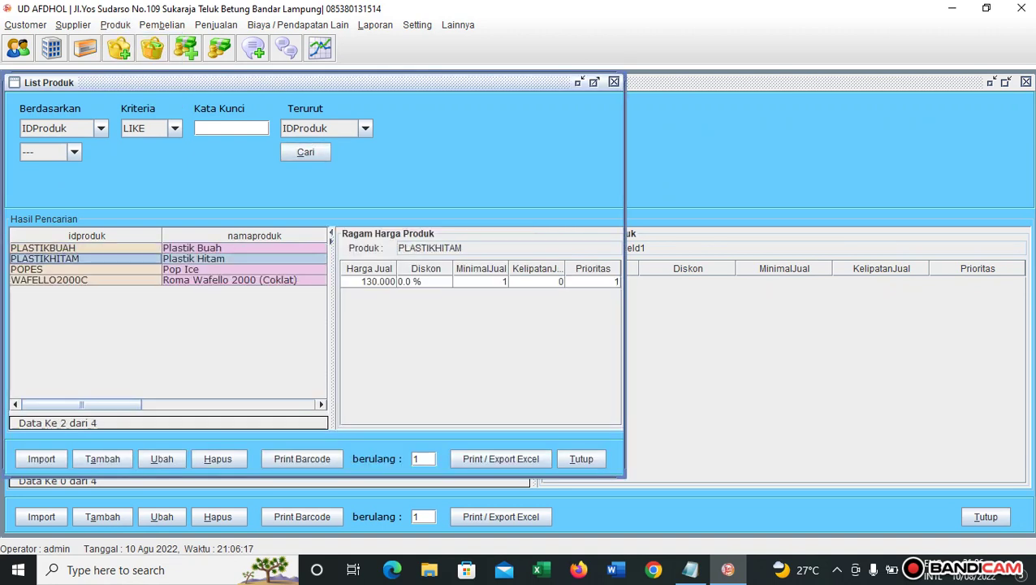
click(85, 268)
click(85, 279)
click(85, 269)
click(85, 247)
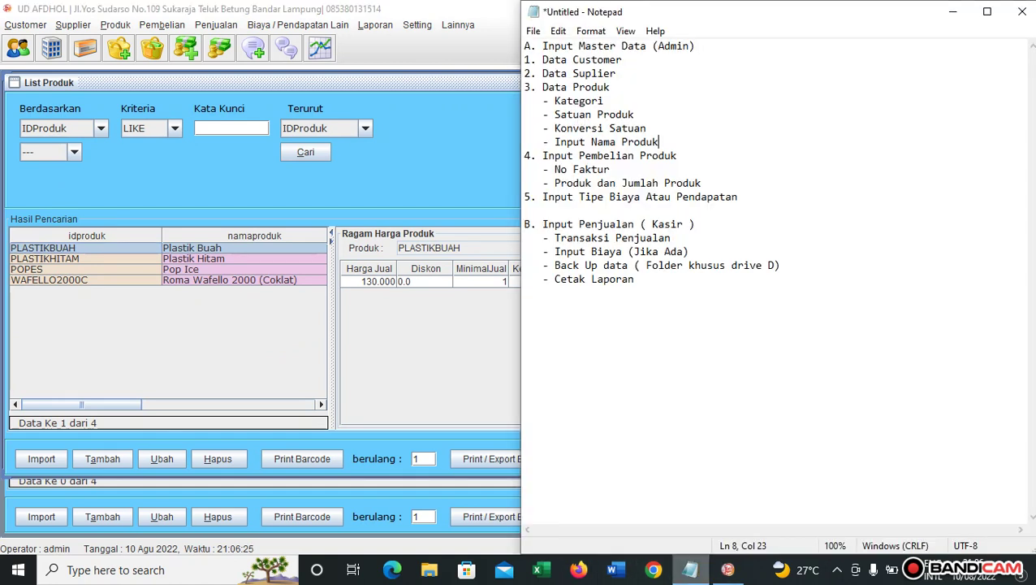
click(690, 569)
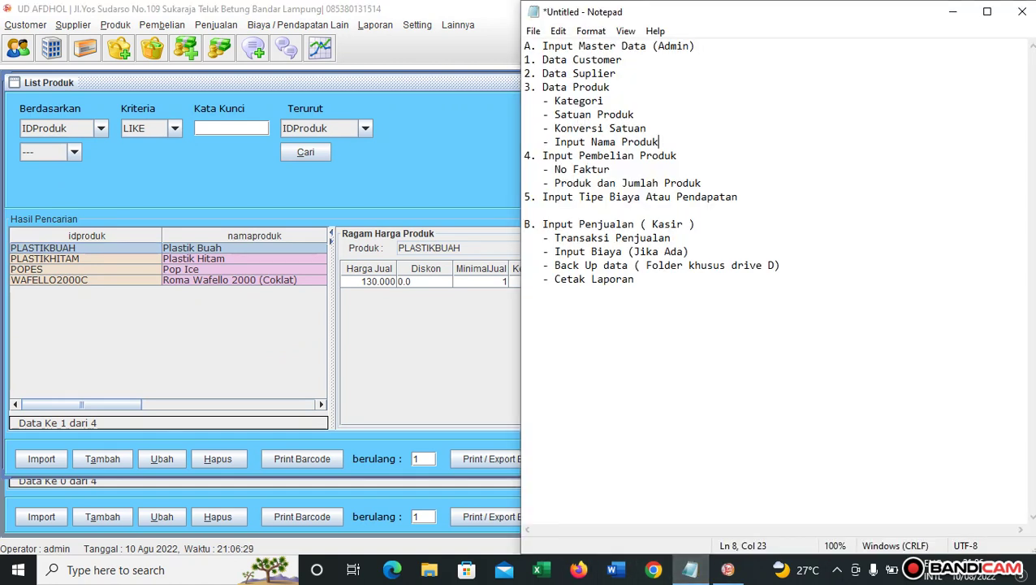
key(alt+Tab)
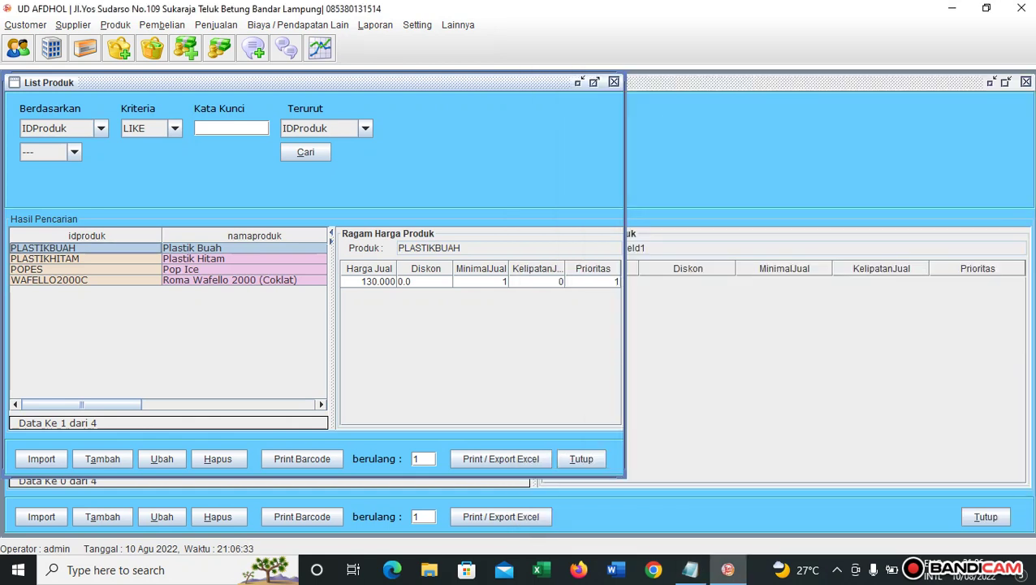
Run the Laporan Stok Produk report, check the four products' zero stock, and close it.
click(375, 26)
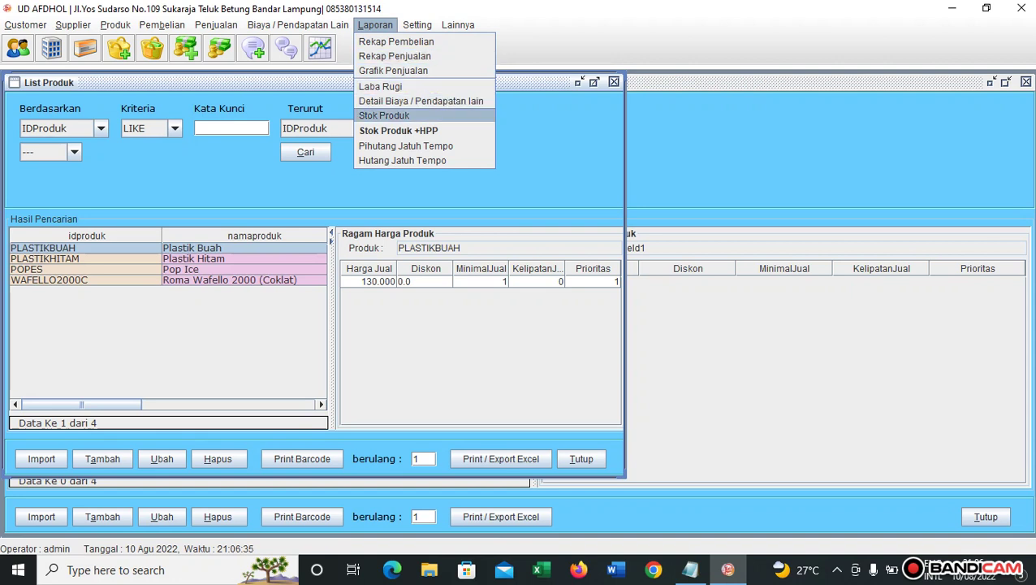
click(398, 130)
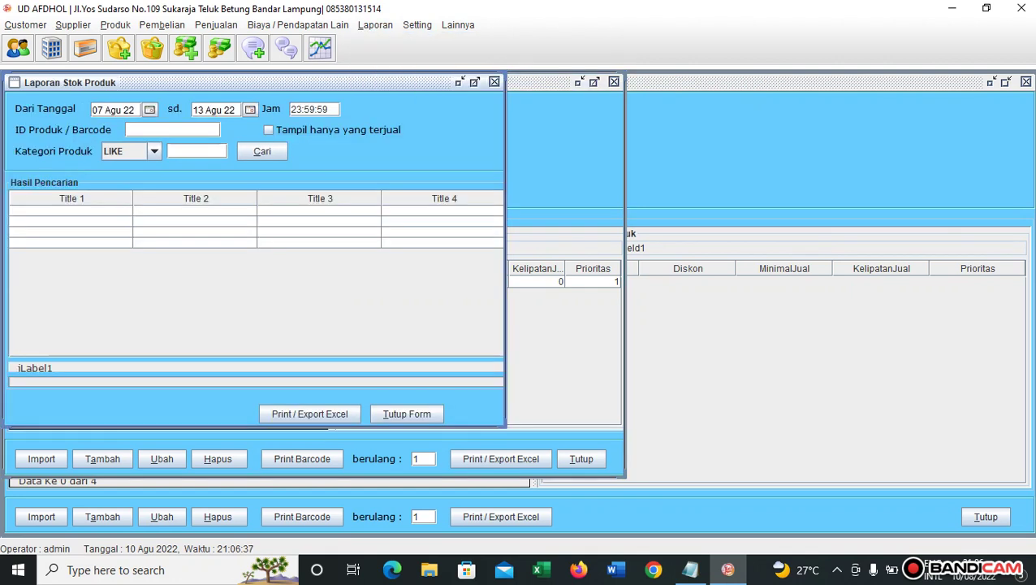
key(alt+c)
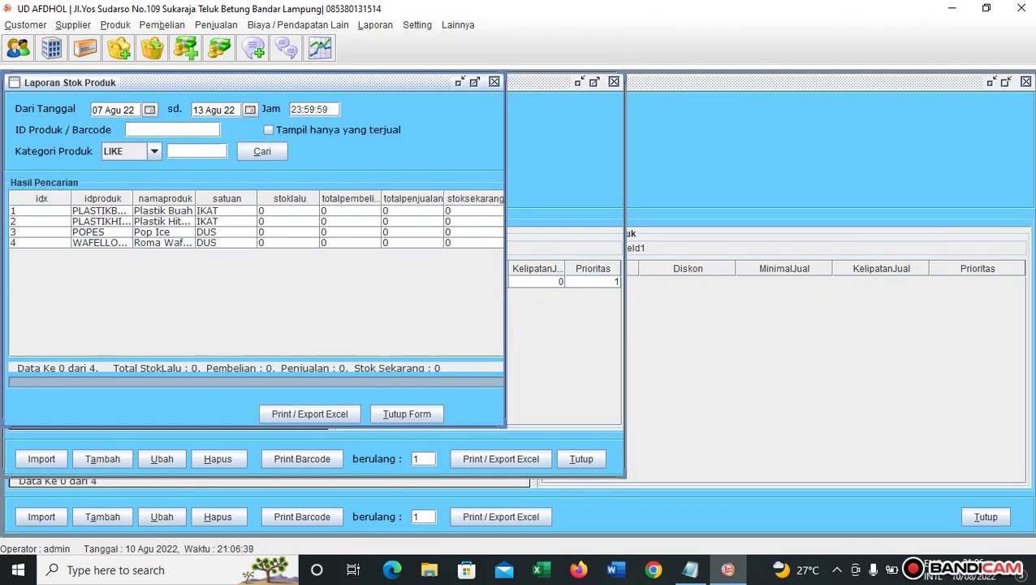
click(101, 211)
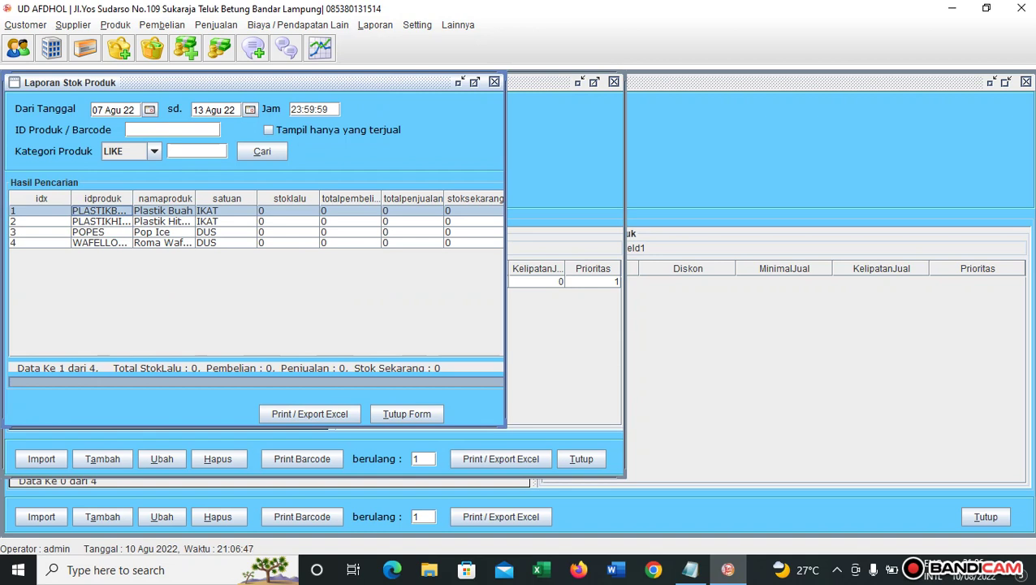
click(407, 414)
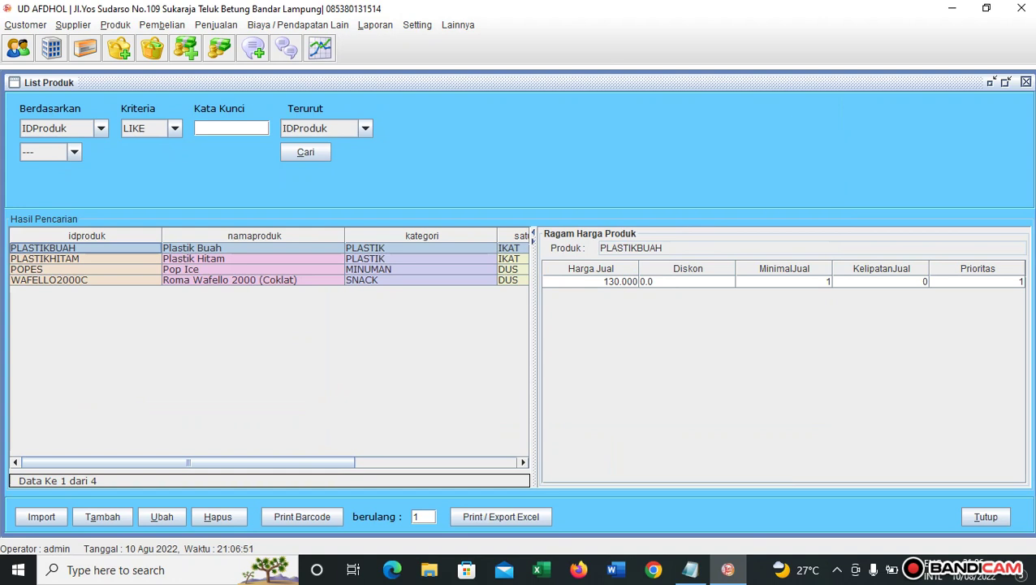
Open Input Pembelian with invoice number 100822z and keep SUPPLIER1 as the supplier.
key(alt+b)
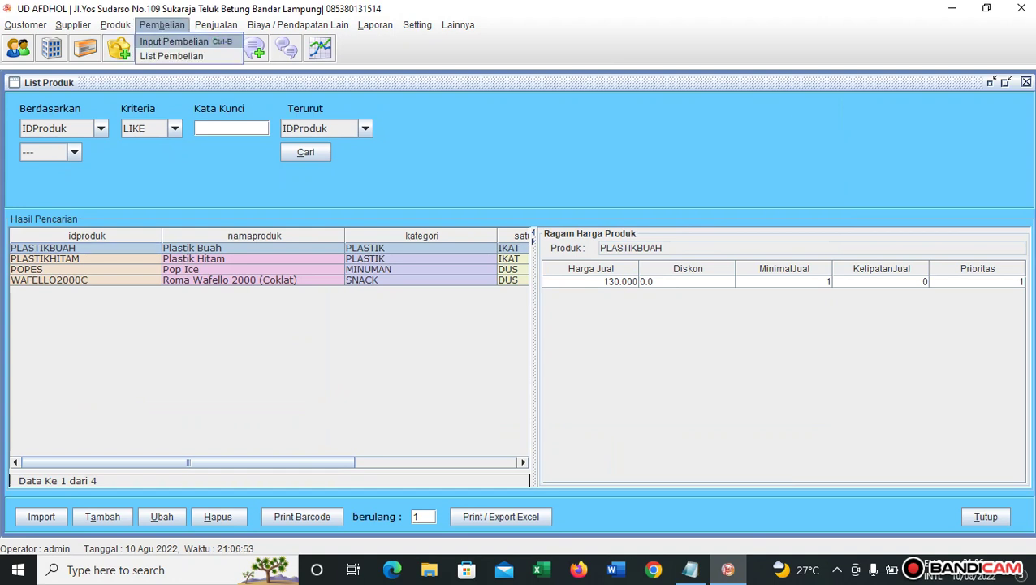
key(Return)
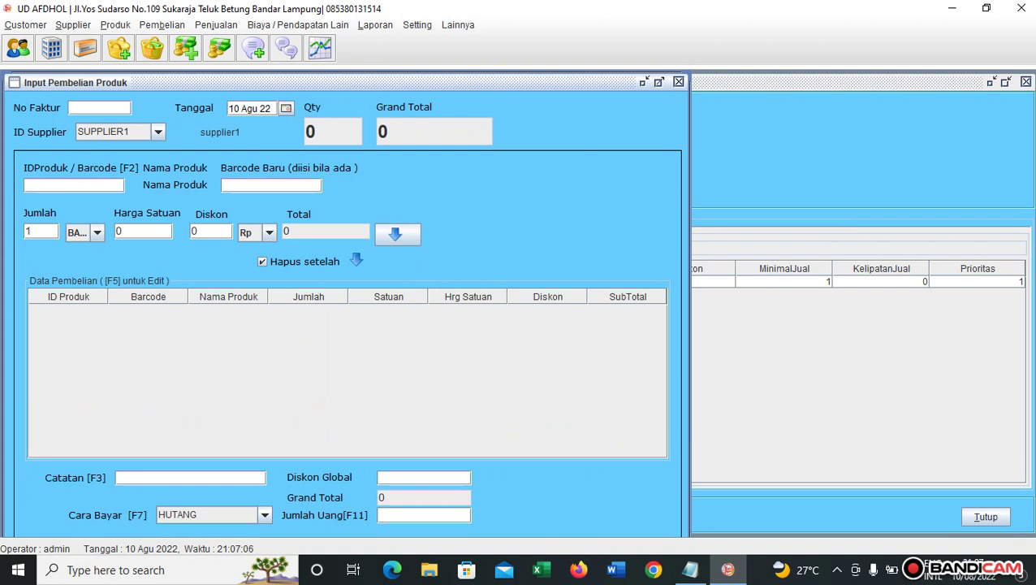
text(1008222)
click(659, 82)
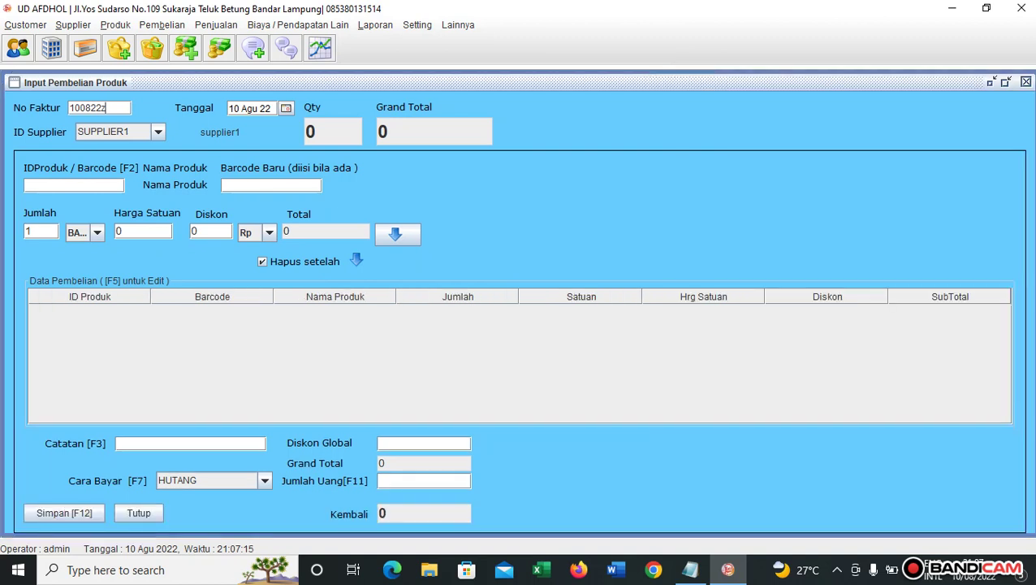
key(Return)
key(Return)
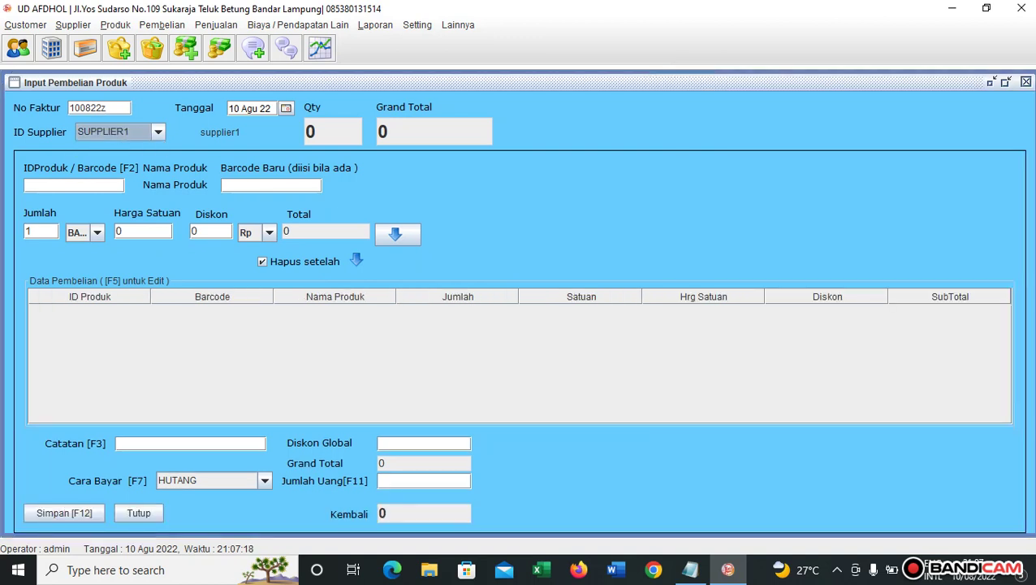
key(F2)
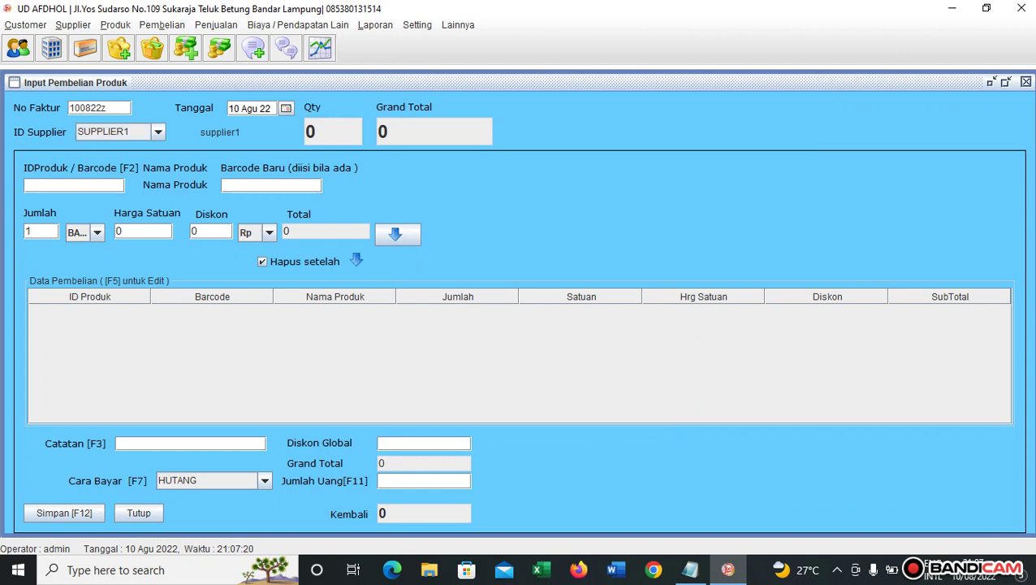
Add Plastik Buah to the purchase: quantity 100 at unit price 75000.
key(Return)
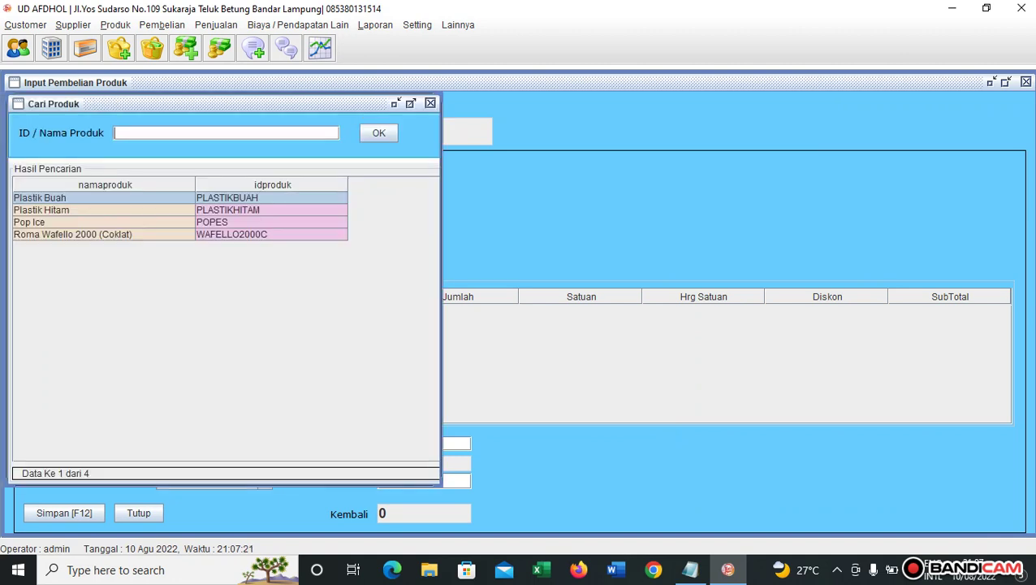
key(Down)
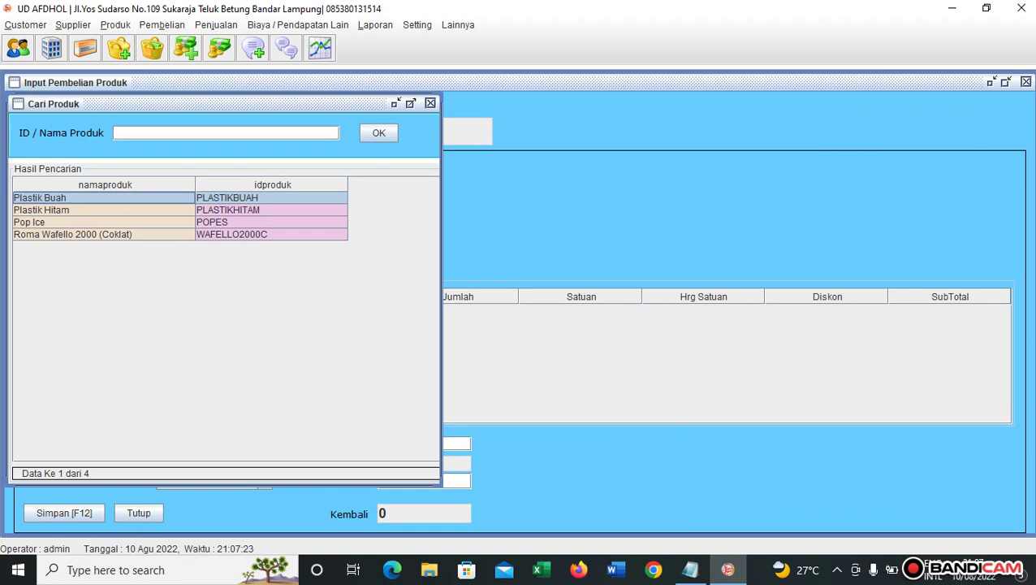
key(Return)
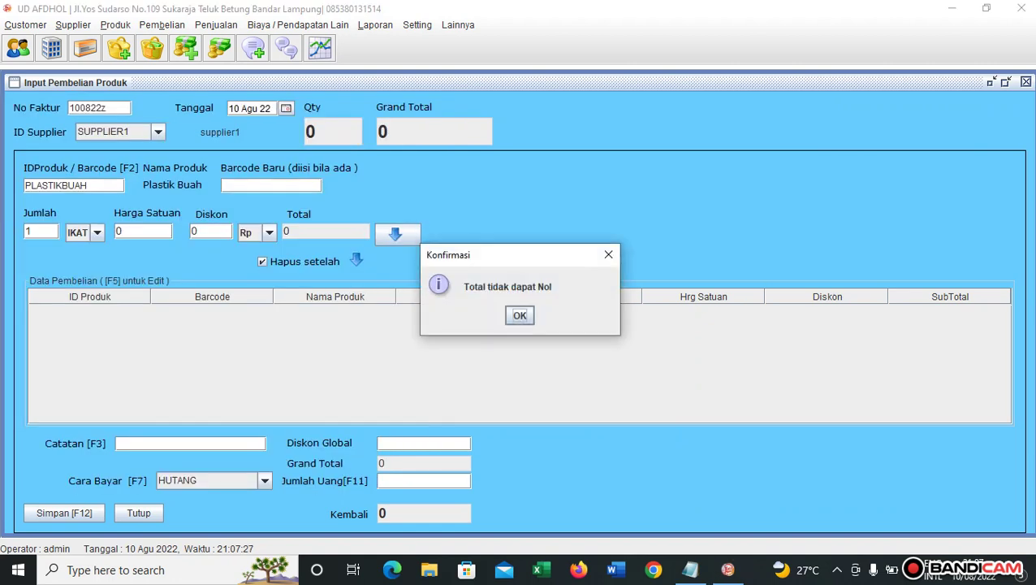
key(Return)
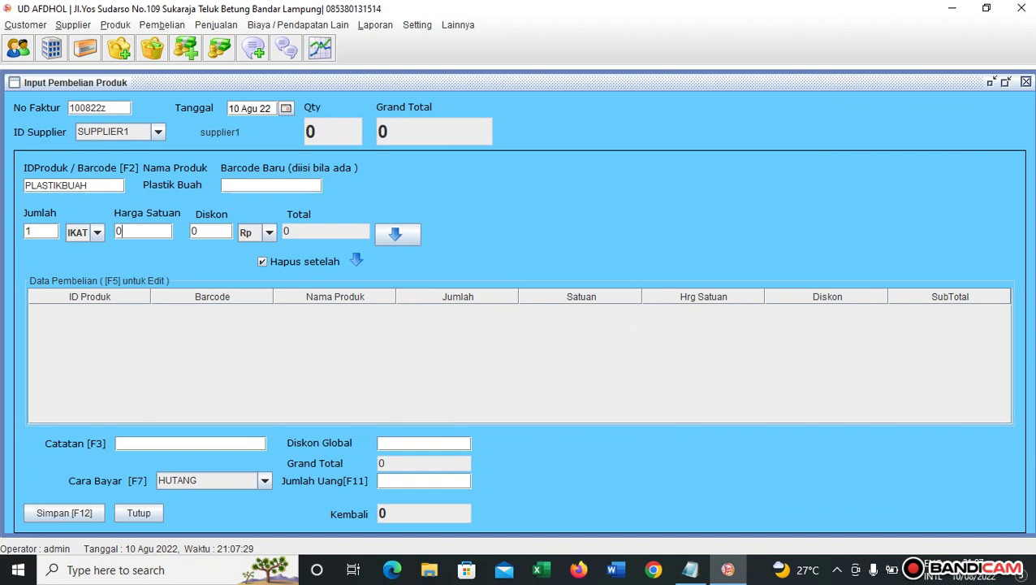
drag(33, 231, 24, 232)
text(100)
key(Return)
text(75000)
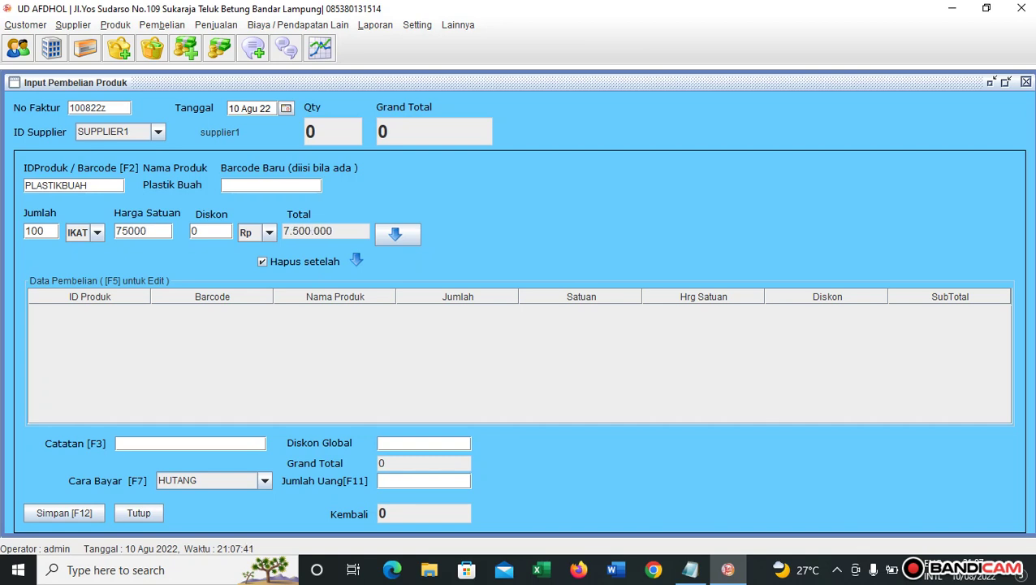
key(Return)
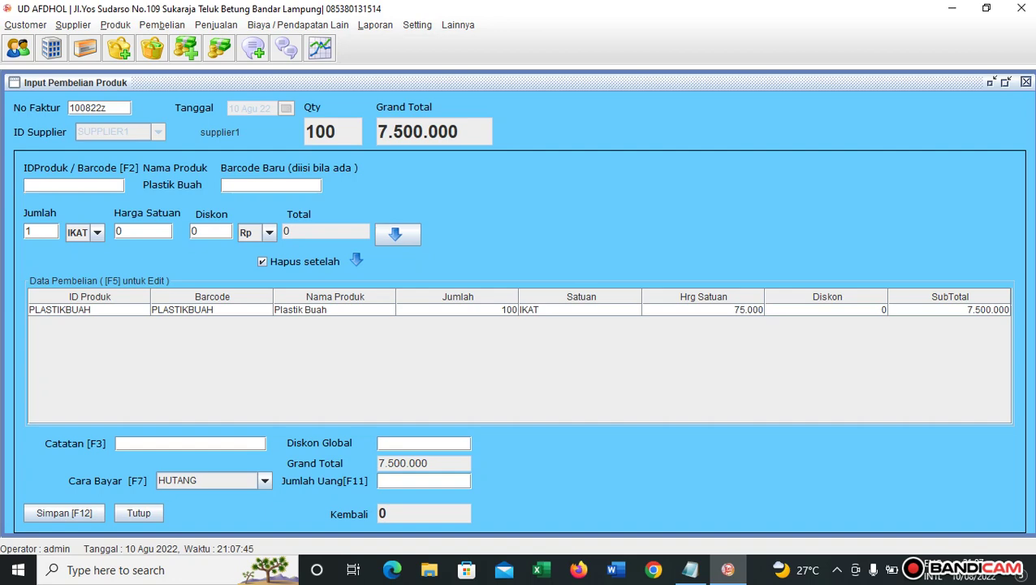
Add Plastik Hitam to the purchase: quantity 100 at unit price 75000.
key(F2)
key(Down)
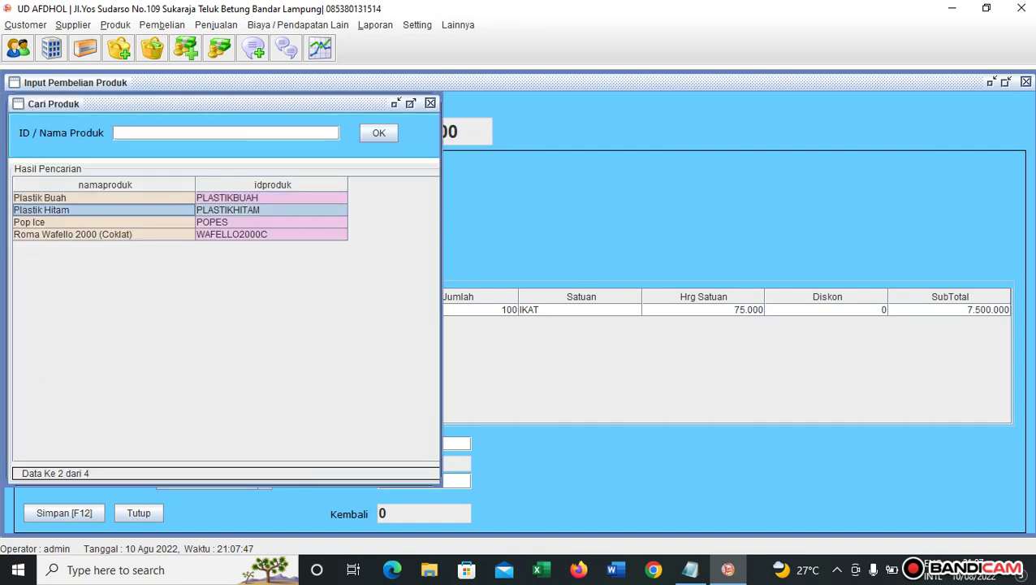
key(Return)
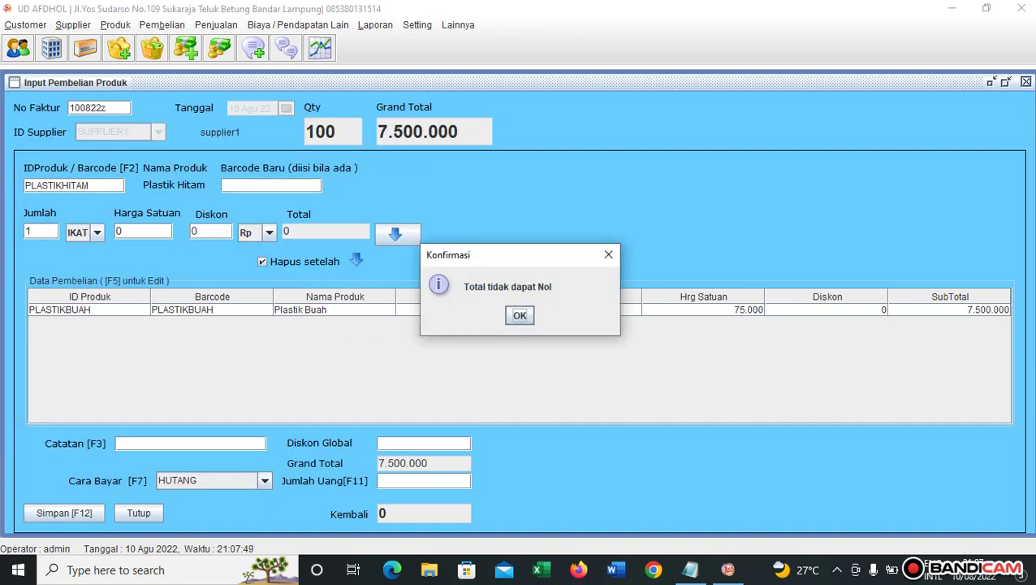
key(Return)
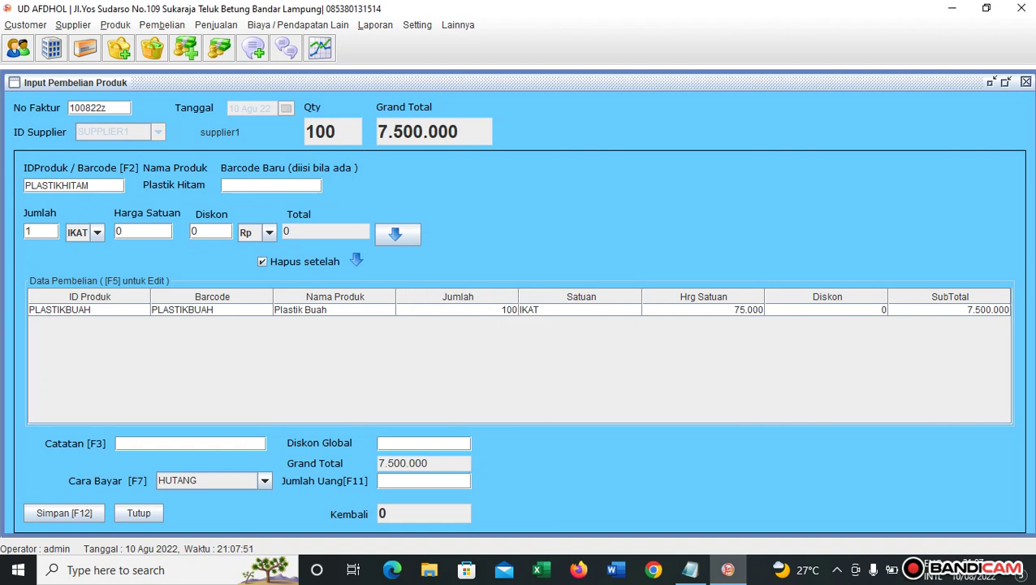
text(00)
key(Return)
text(75000)
key(Return)
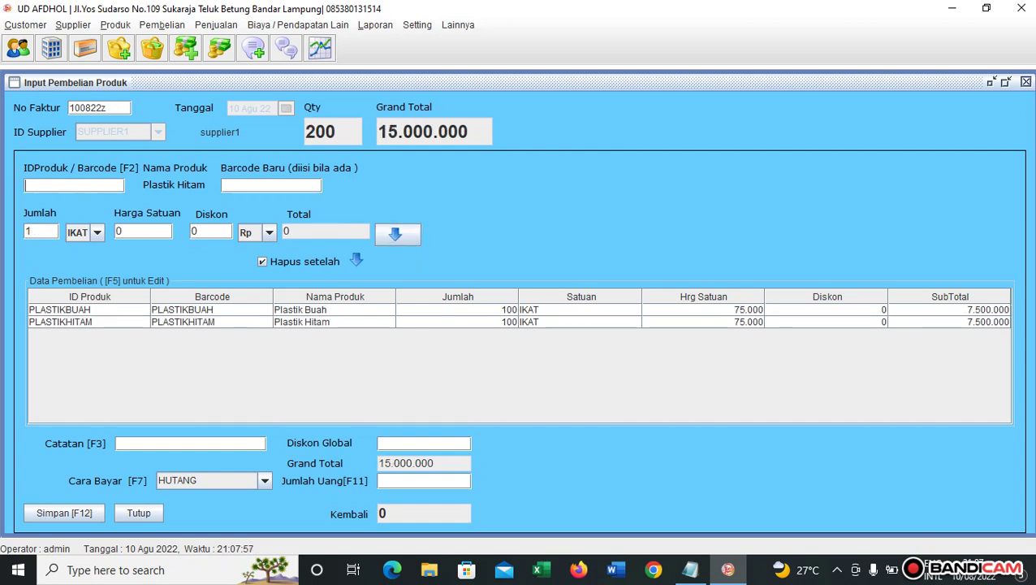
Add Pop Ice to the purchase: quantity 100 at unit price 185000.
key(F2)
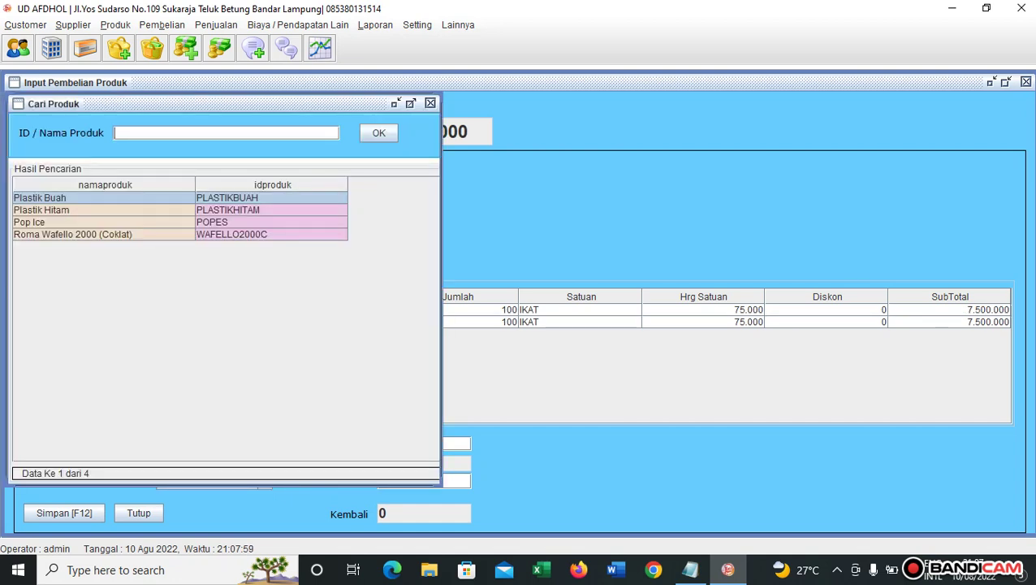
click(105, 221)
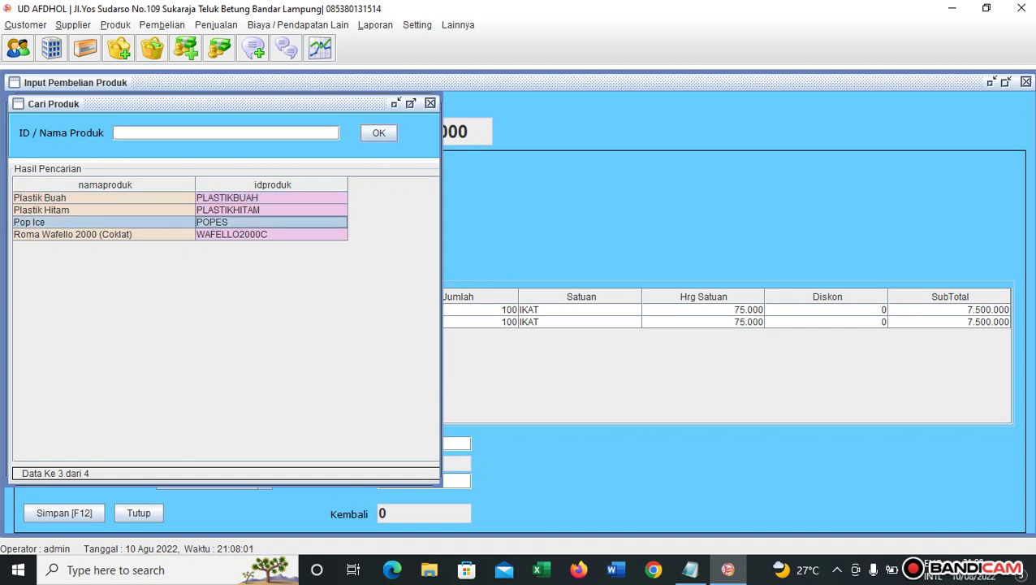
key(Return)
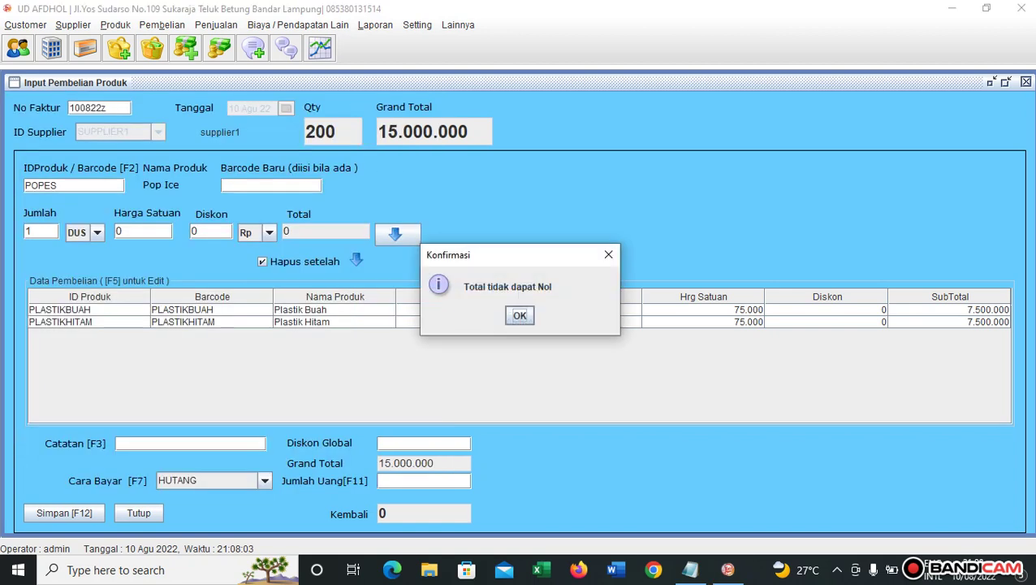
key(Return)
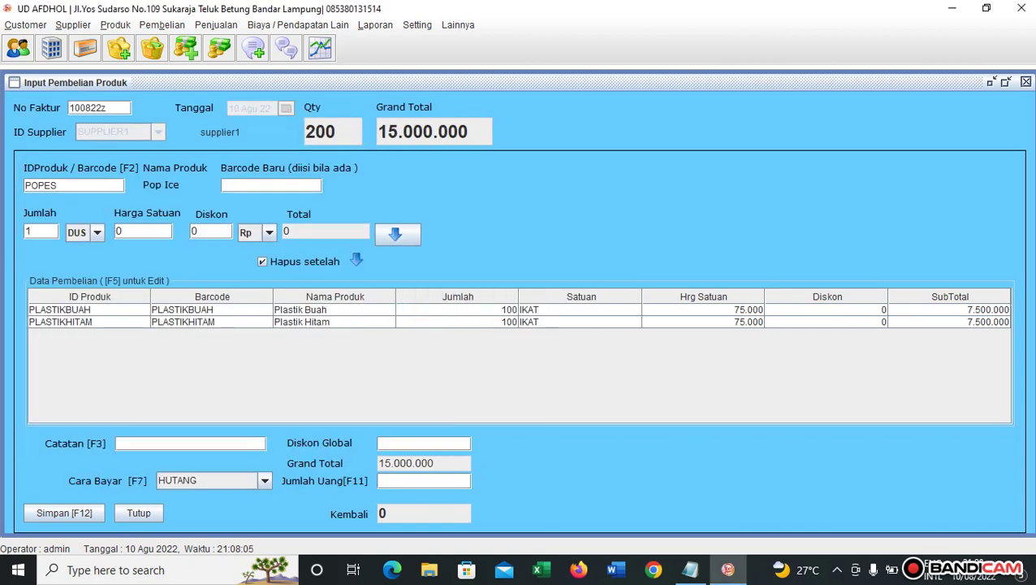
text(00)
key(Return)
key(Delete)
text(185000)
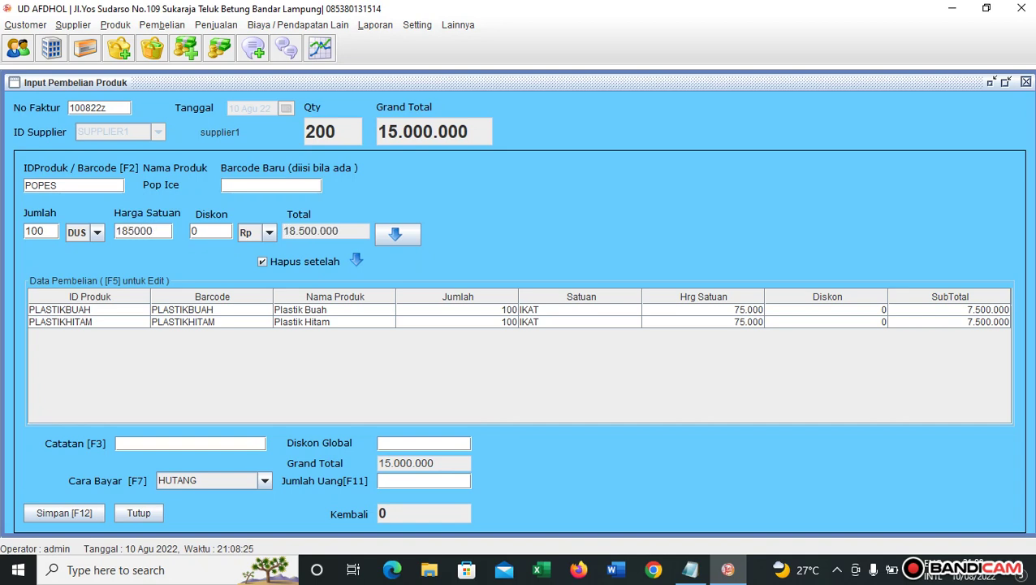
key(Return)
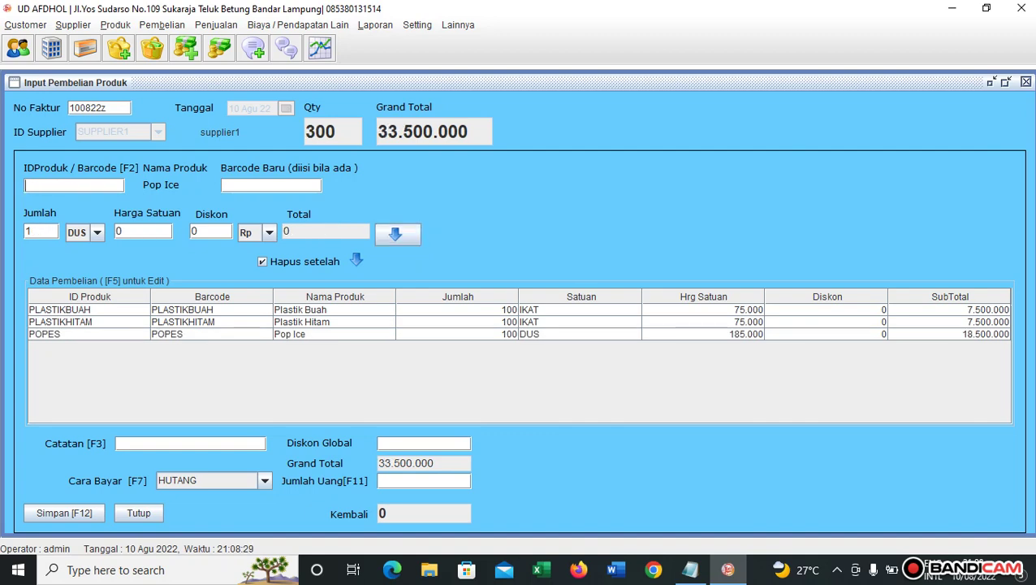
Add Roma Wafello 2000 (Coklat) as the fourth line: quantity 100 at 70000.
key(Return)
click(104, 234)
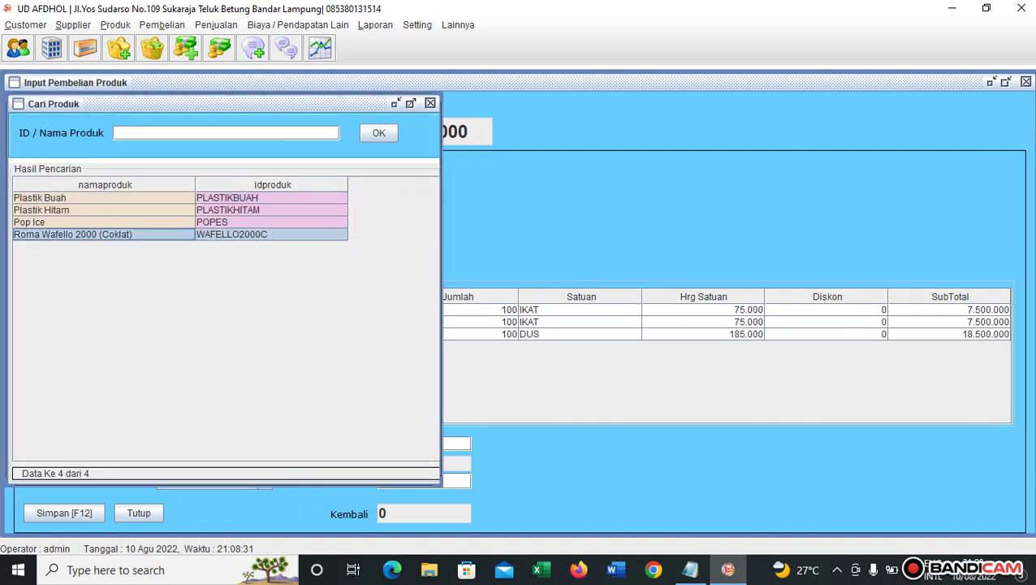
key(Return)
key(Return)
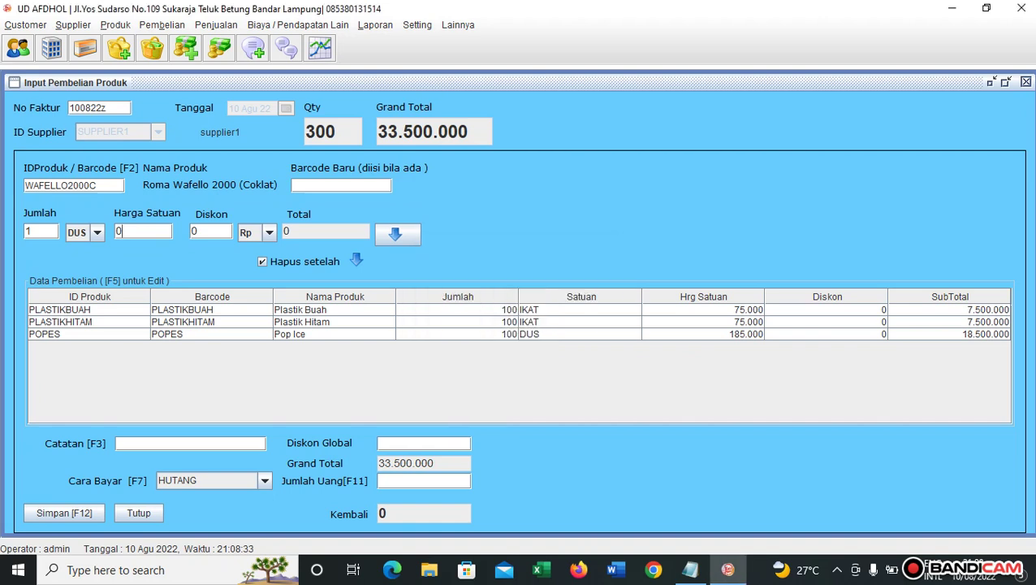
click(33, 232)
text(00)
key(Return)
text(70000)
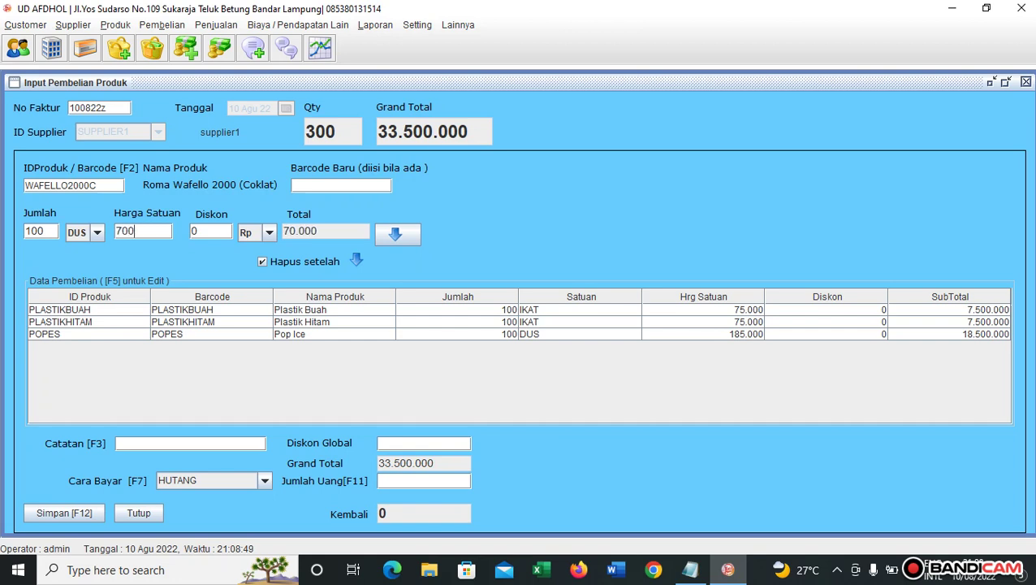
key(Return)
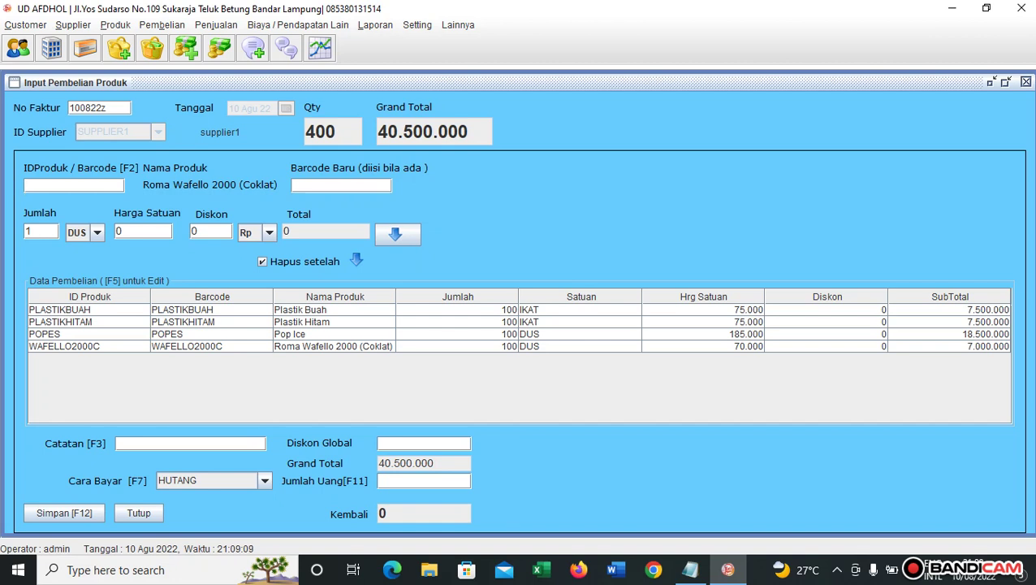
Set payment to TRANSFER, note 'bca an suplier', and amount paid 40500000.
key(F7)
key(Down)
key(Down)
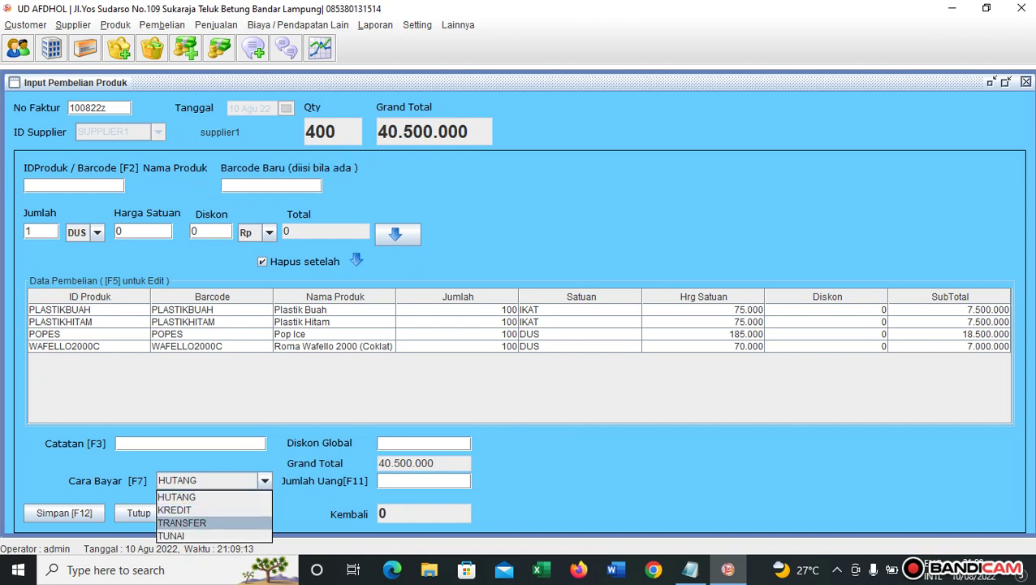
key(Return)
key(F3)
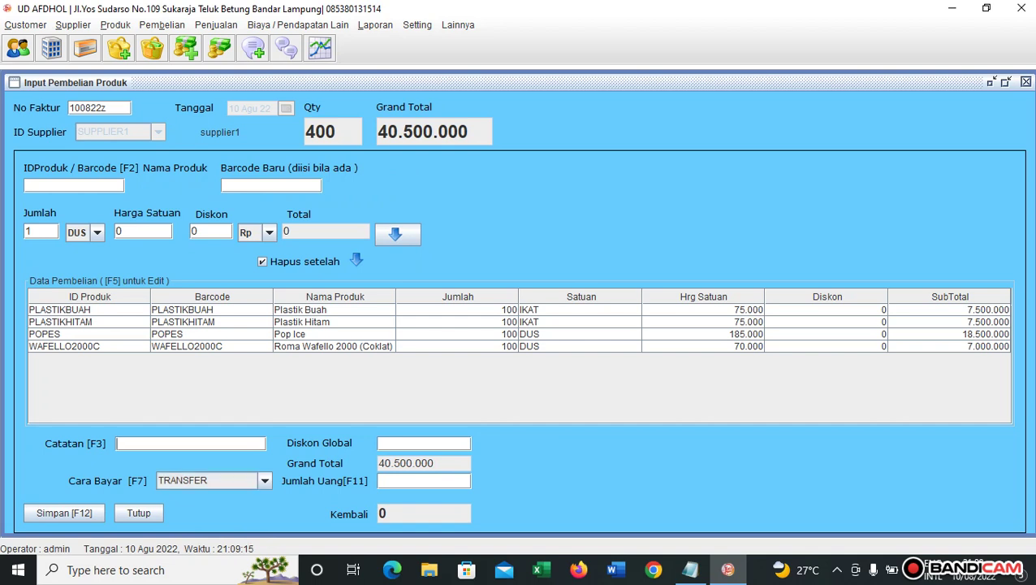
text(bca an suplier)
key(F11)
text(40)
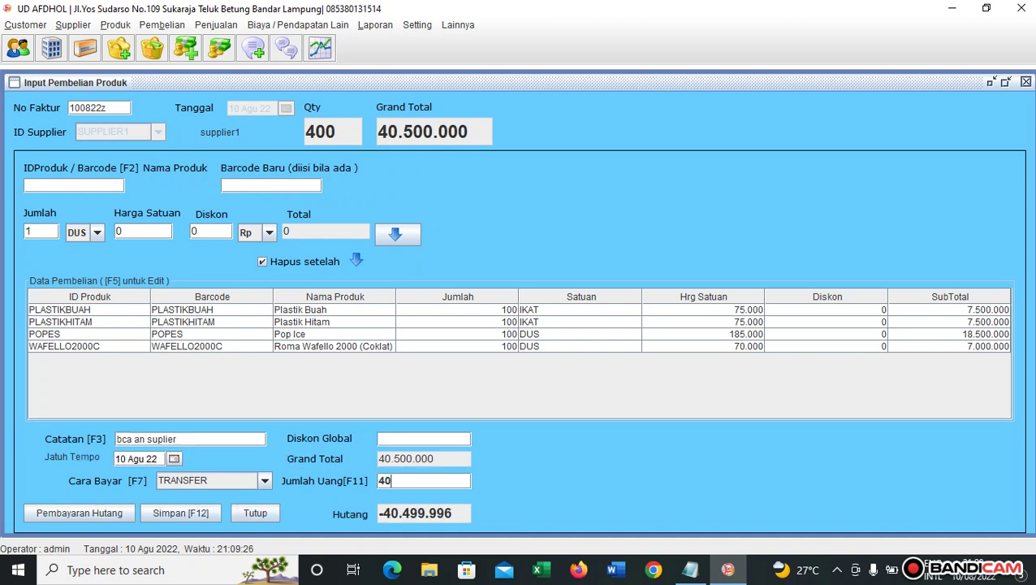
text(500000)
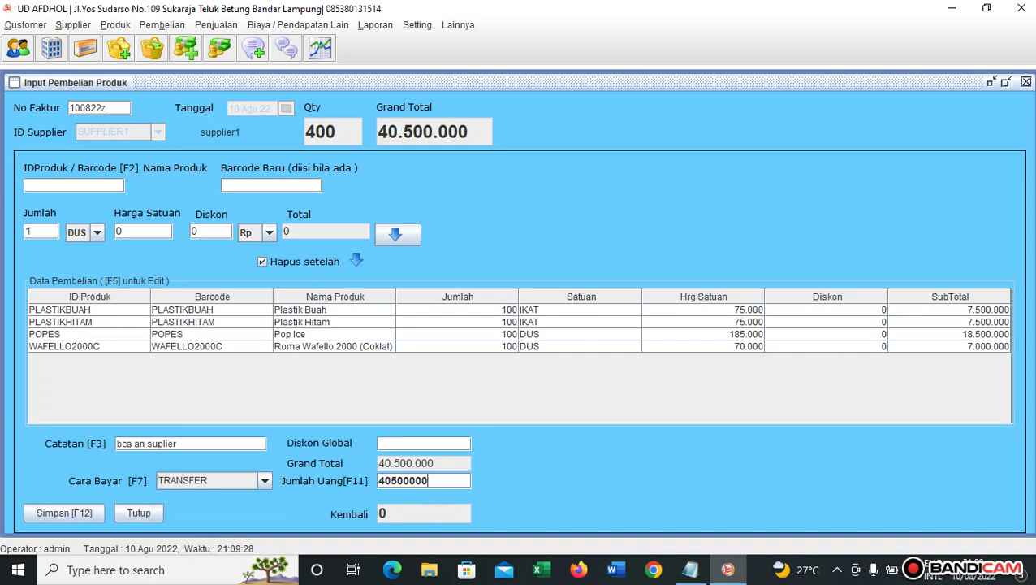
Save the purchase invoice, confirm, and acknowledge to clear the form.
key(F12)
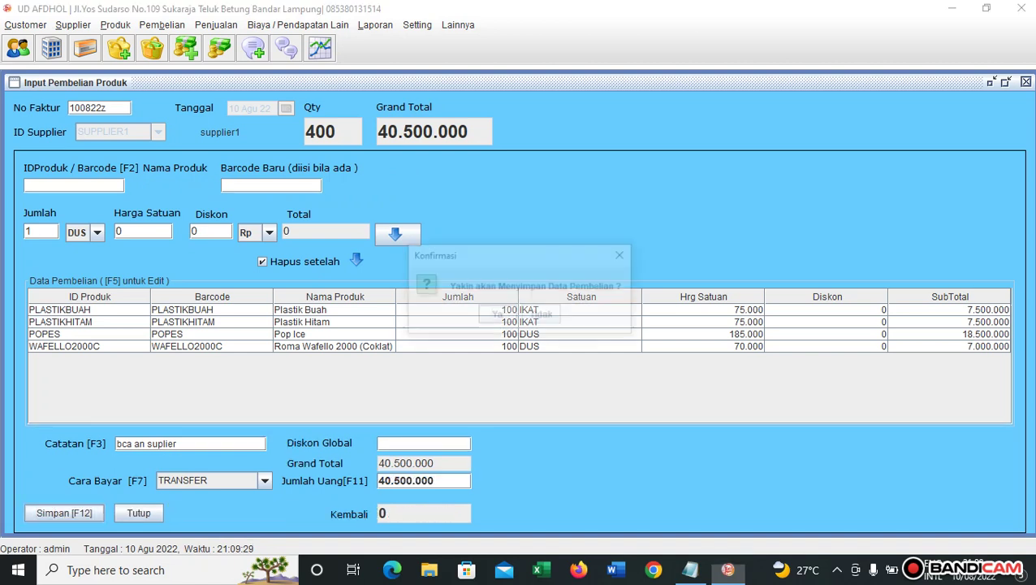
key(Return)
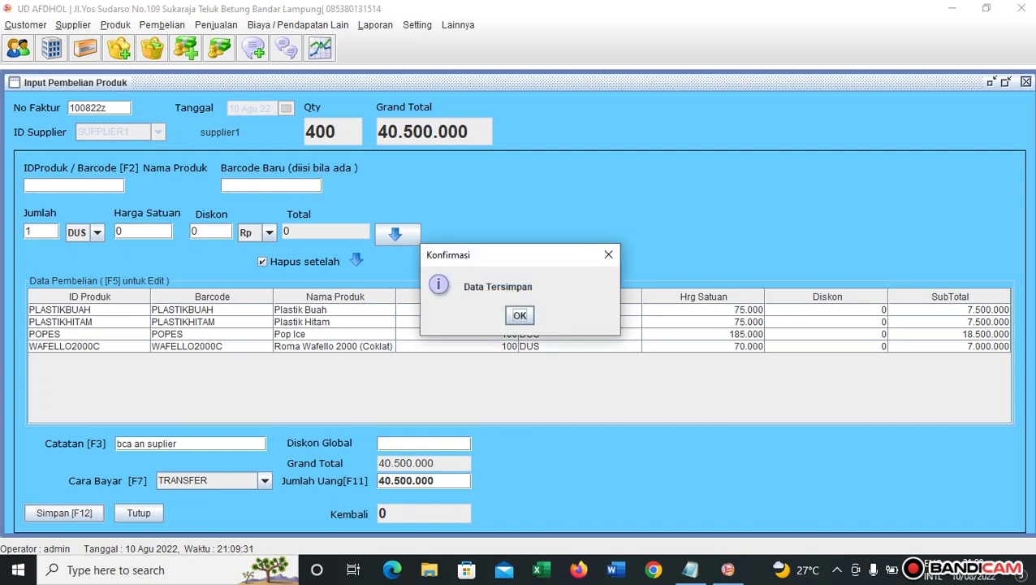
key(Return)
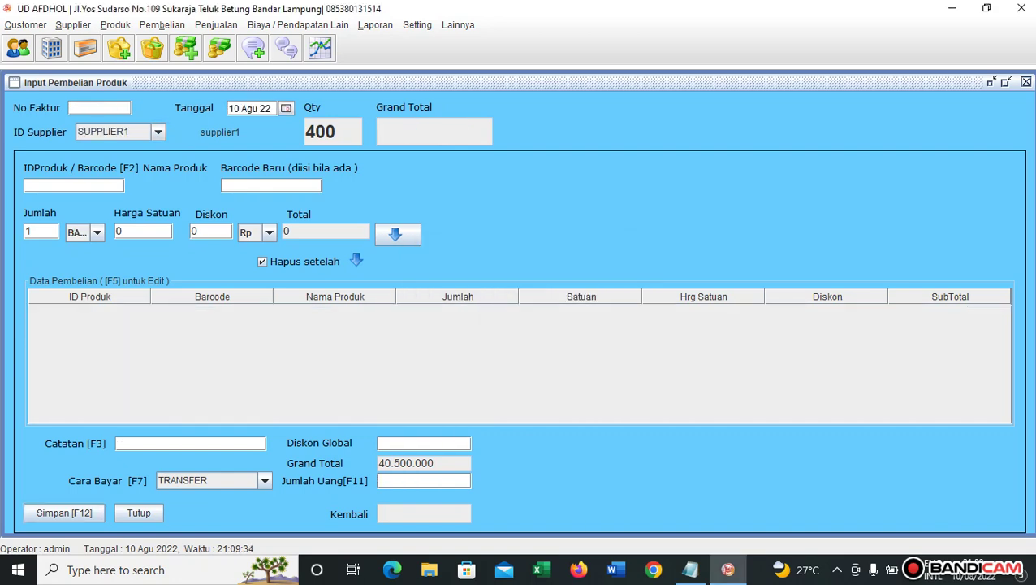
click(161, 26)
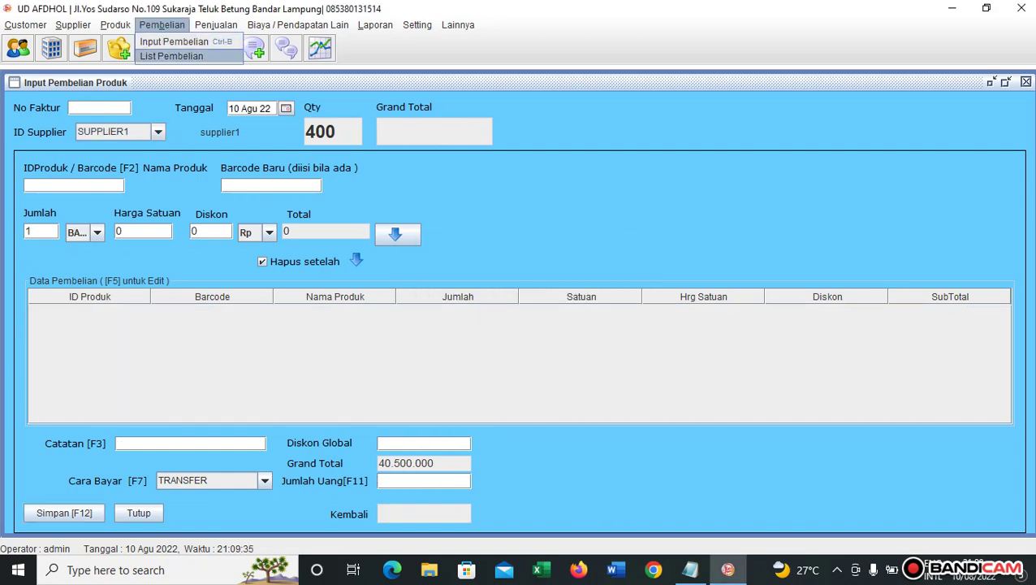
click(172, 56)
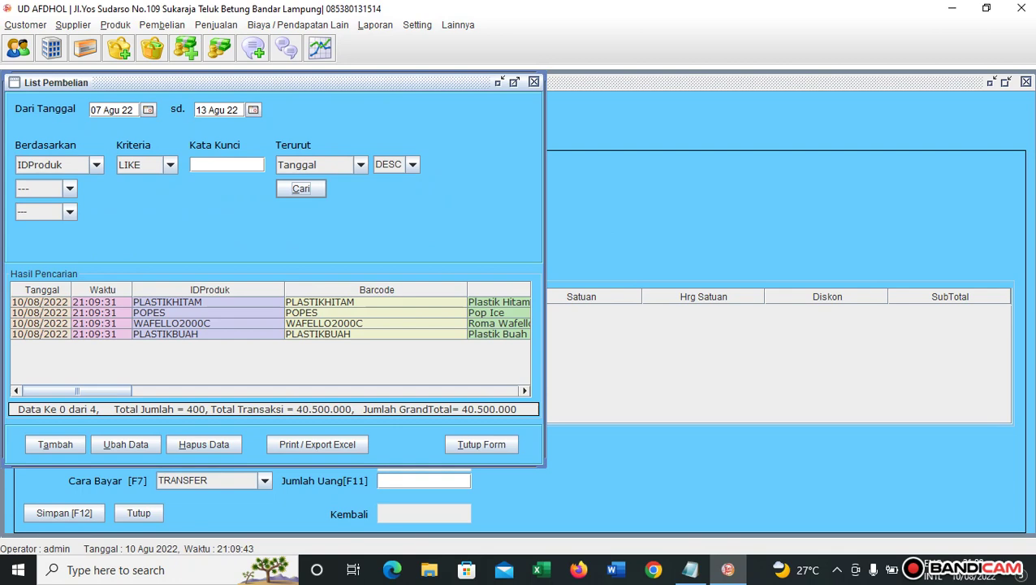
click(482, 445)
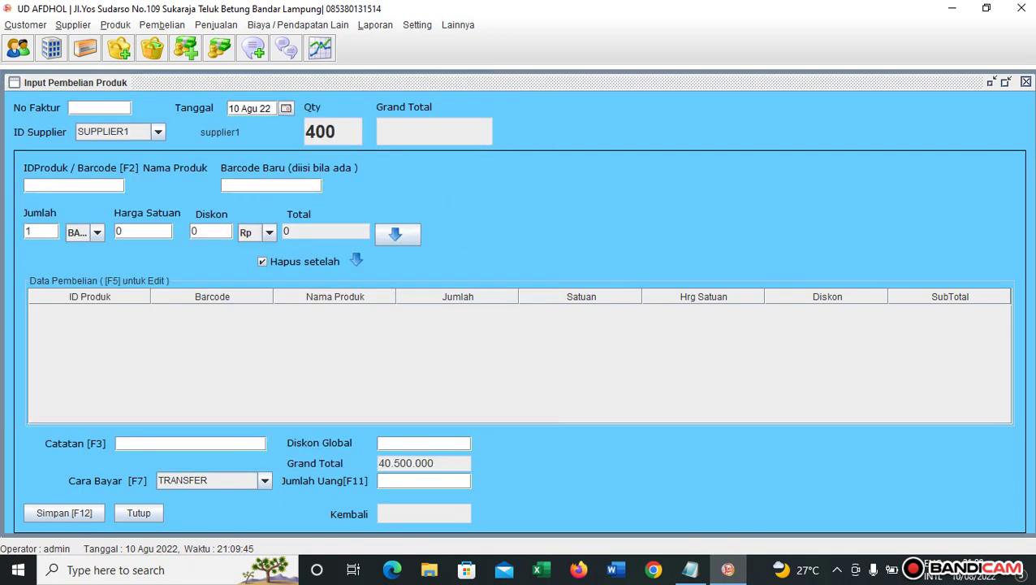
click(375, 25)
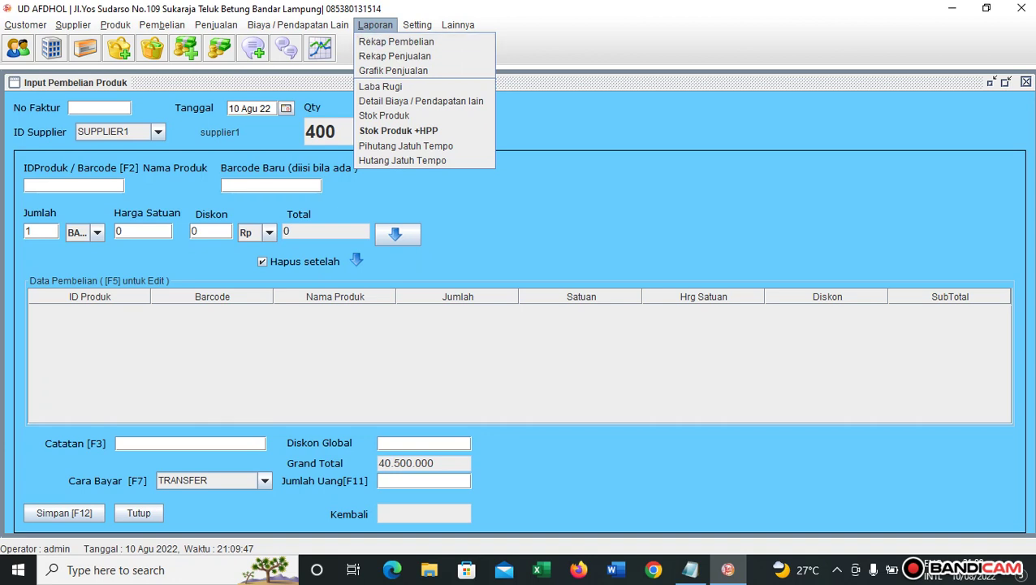
click(384, 115)
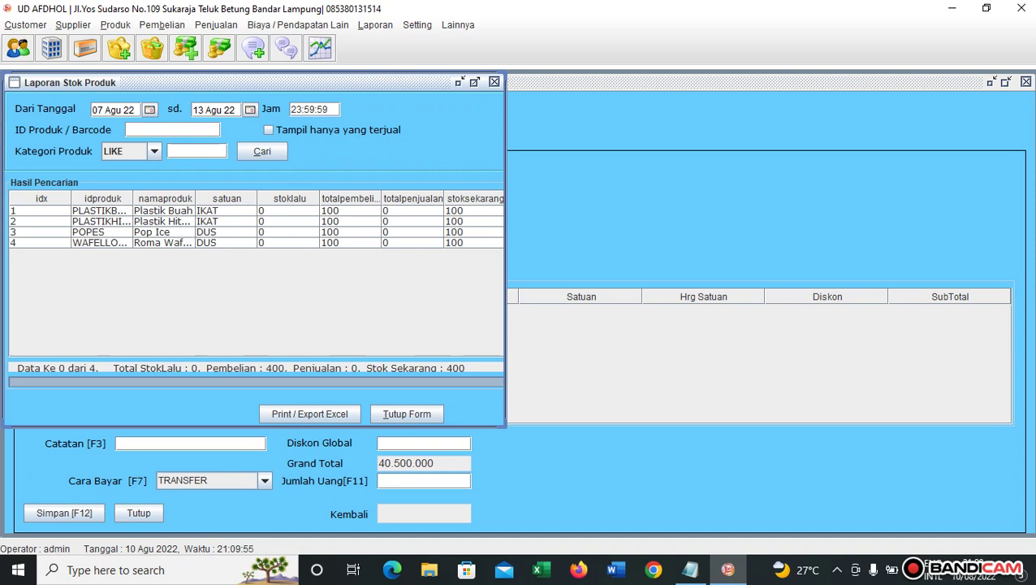
click(407, 413)
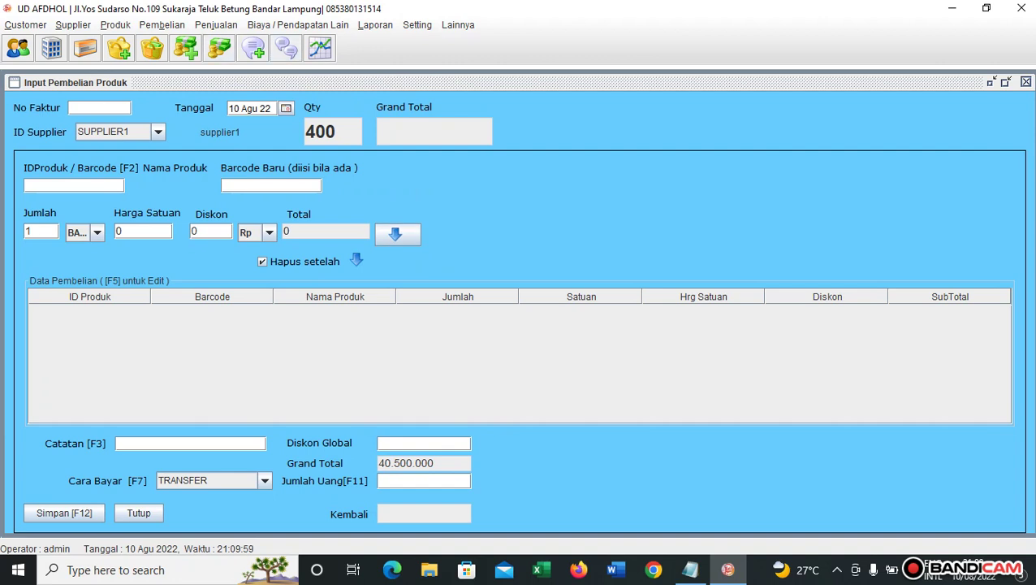
Return to the POS expense type list and add type LISTRIK named 'listrik'.
click(690, 569)
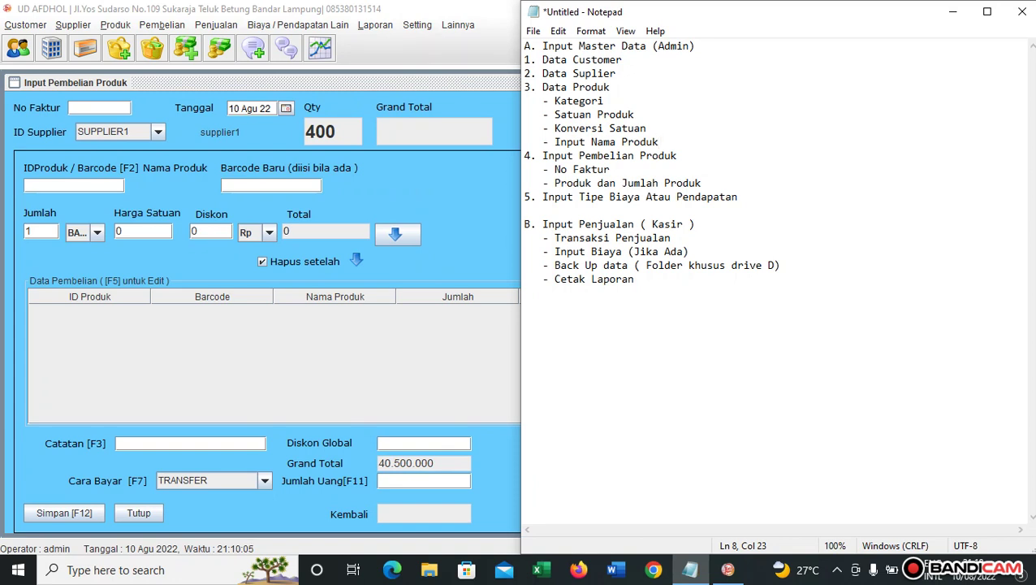
click(298, 24)
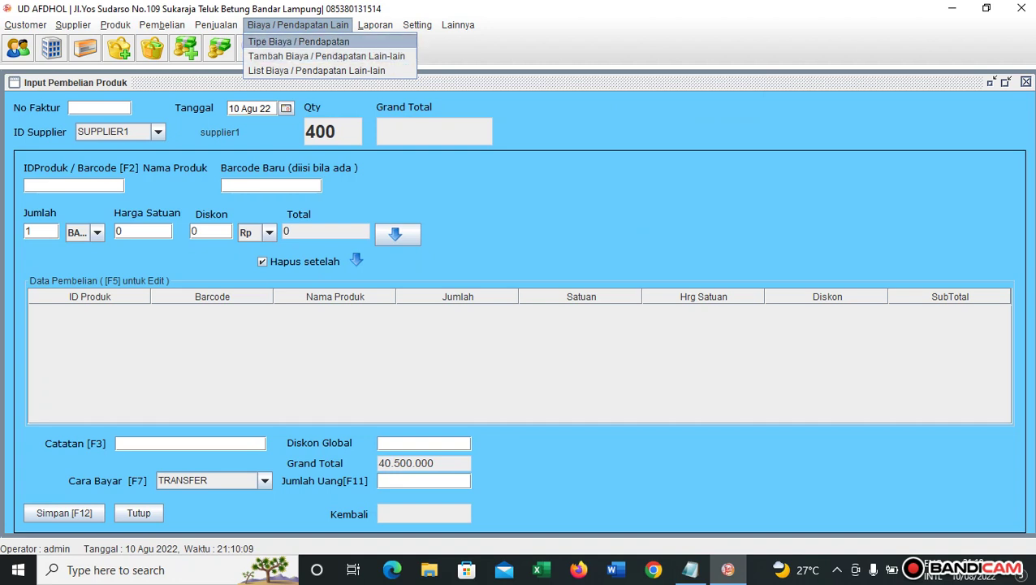
key(Return)
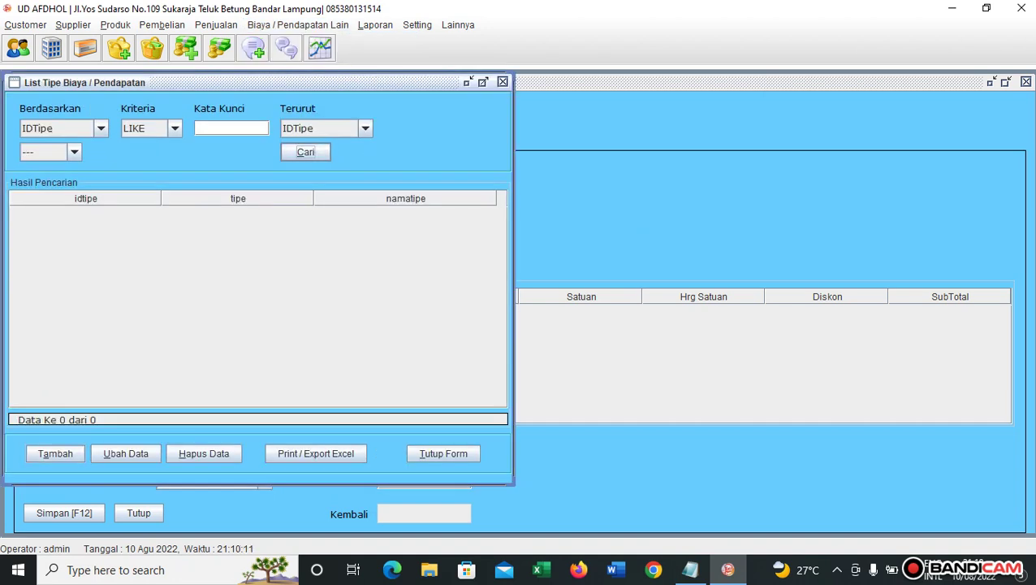
key(alt+t)
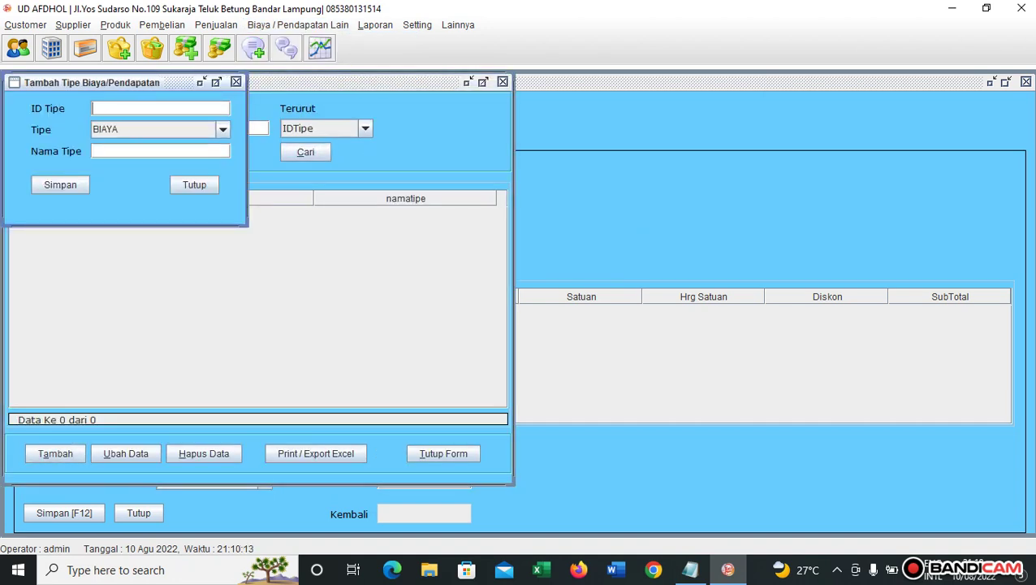
text(LISTRIK)
key(Return)
text(listrik)
key(Return)
key(Return)
key(Return)
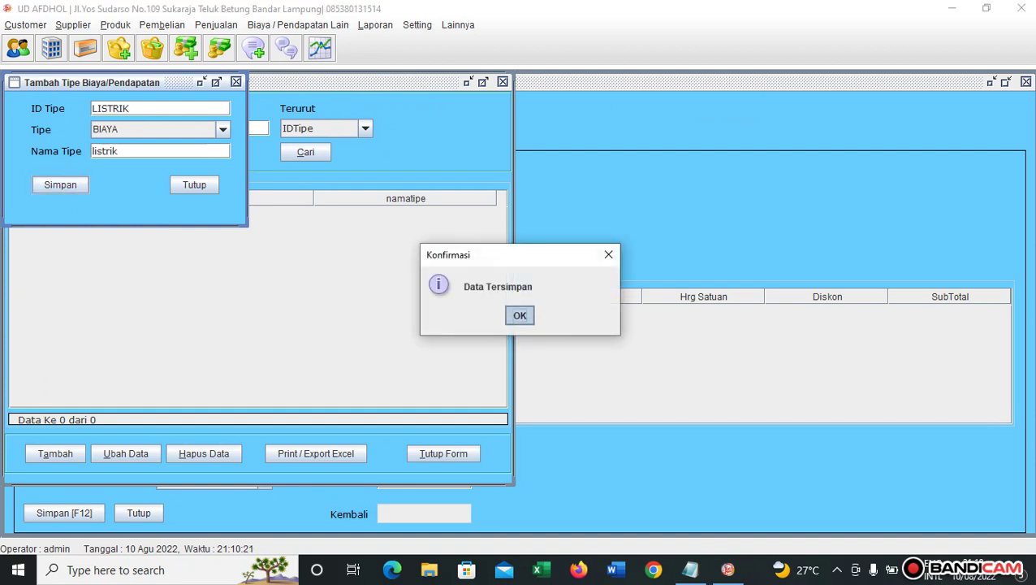
Add expense types SUMBANGAN ('sumbangan') and GAJI ('gaji').
text(SUMBANGAN)
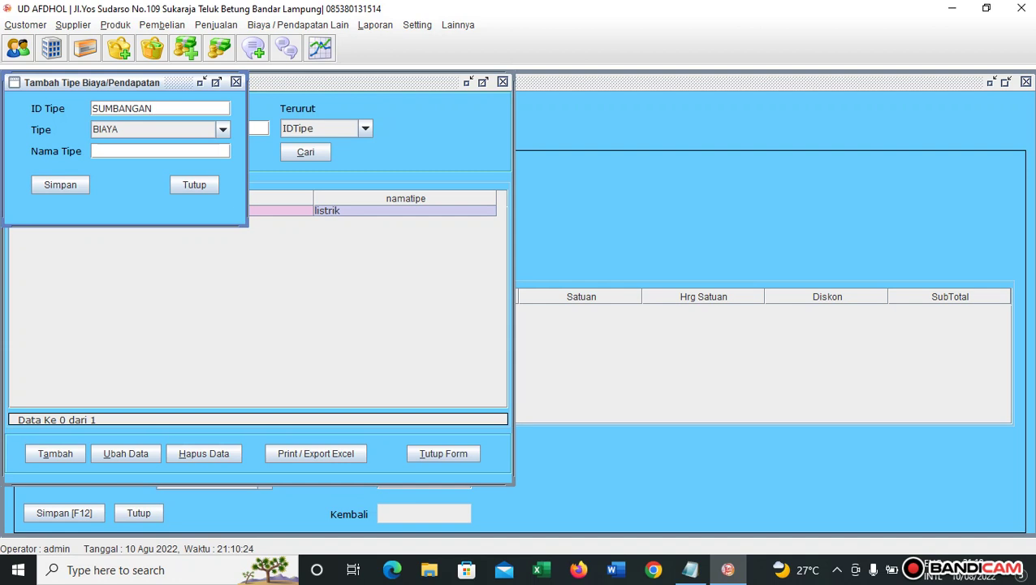
key(Return)
text(sumbangan)
key(Return)
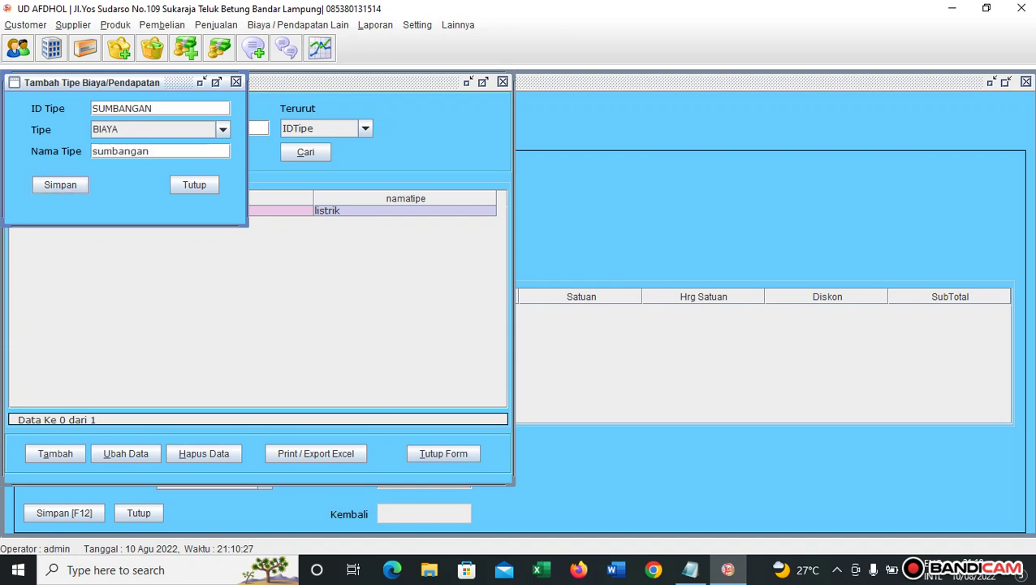
key(Return)
key(Return)
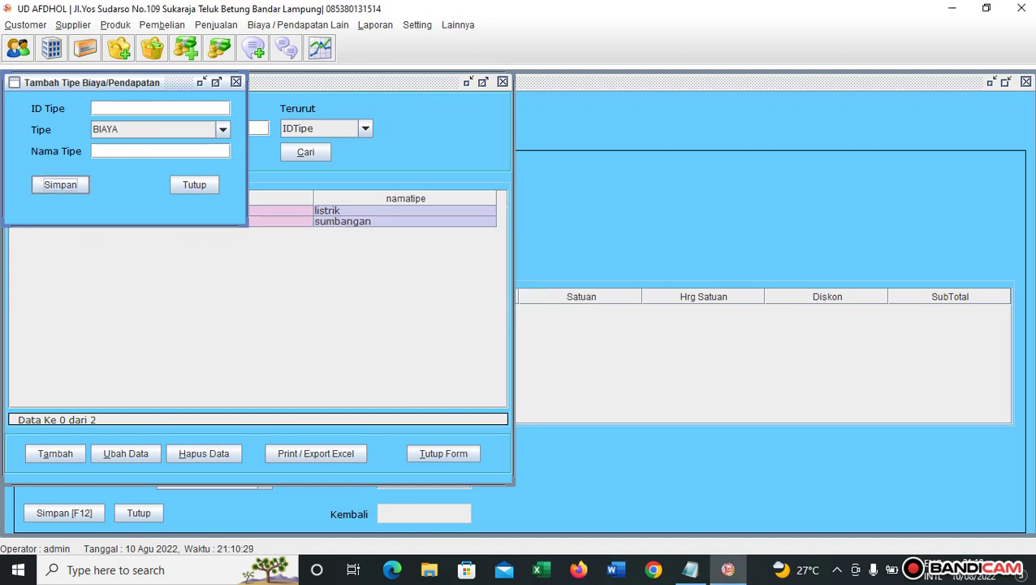
text(GAJI)
key(Return)
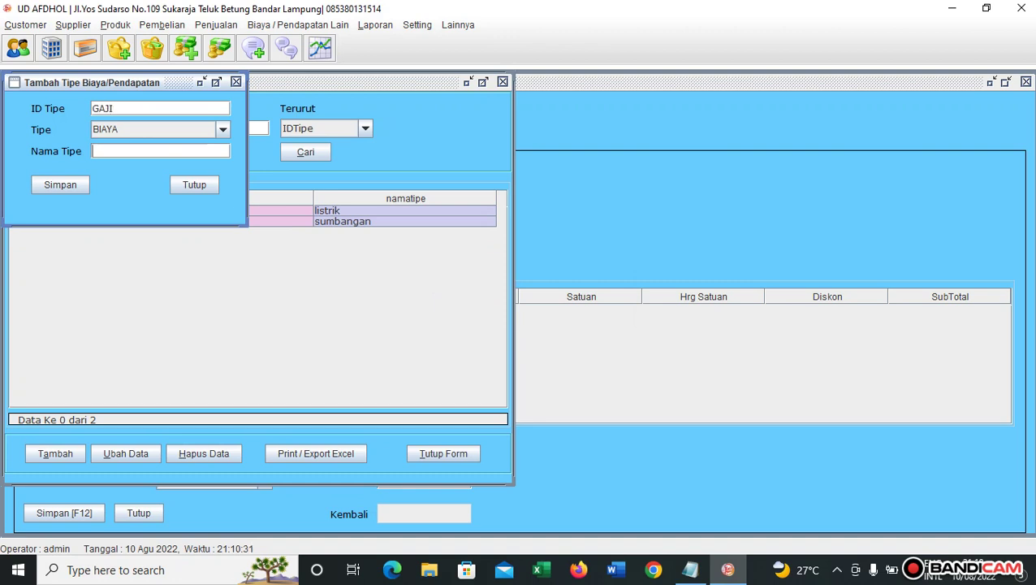
text(gaji)
key(Return)
key(Return)
key(Return)
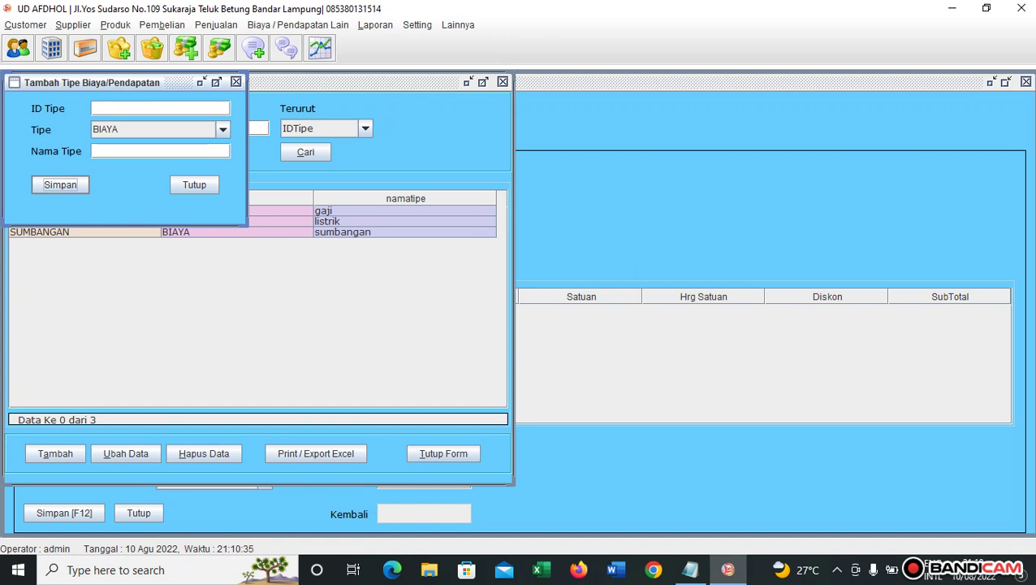
Add expense type KEAMANAN named 'keamanan', correcting the misspelled ID.
text(KEAMNAN)
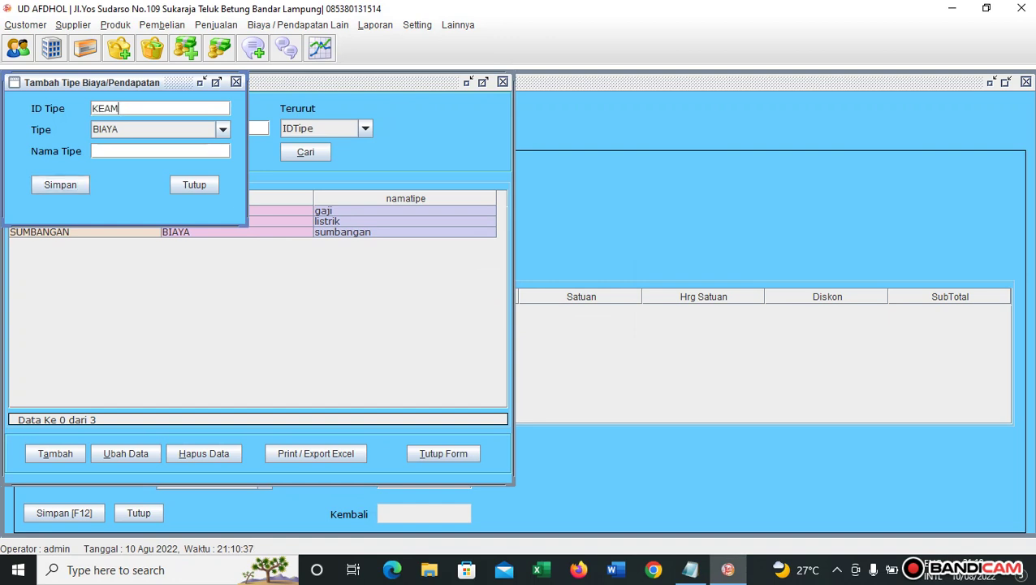
key(BackSpace)
key(BackSpace)
key(BackSpace)
key(BackSpace)
key(BackSpace)
key(BackSpace)
key(BackSpace)
text(KEBER)
key(BackSpace)
key(BackSpace)
key(BackSpace)
text(AMANAN)
click(160, 151)
text(keamanan)
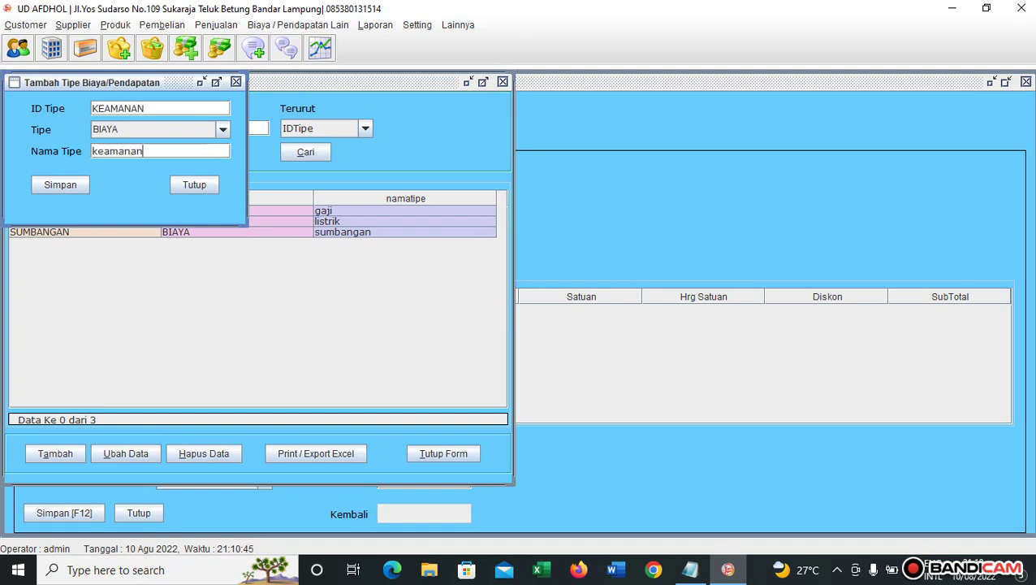
key(Tab)
key(space)
key(Return)
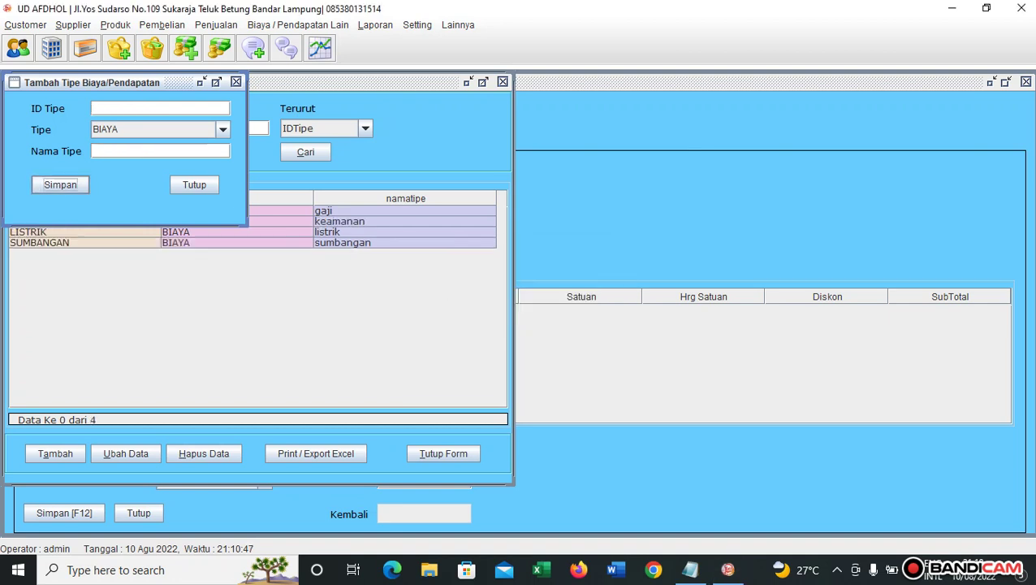
Add expense type TRANSPORT named 'transport' and close the add-type dialog.
click(160, 108)
text(TRANSPORT)
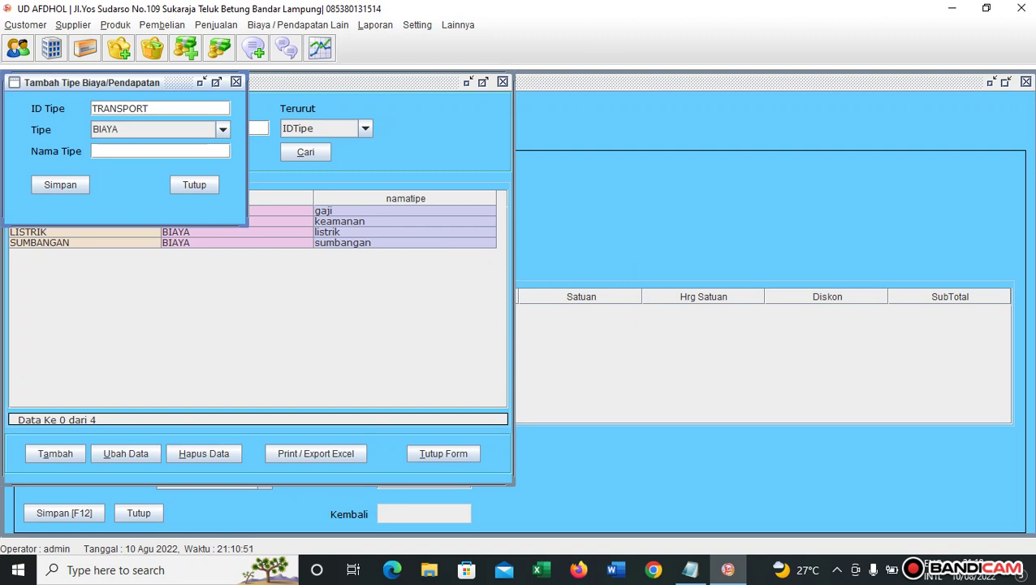
key(Tab)
key(Tab)
text(transport)
key(Tab)
key(Return)
key(Return)
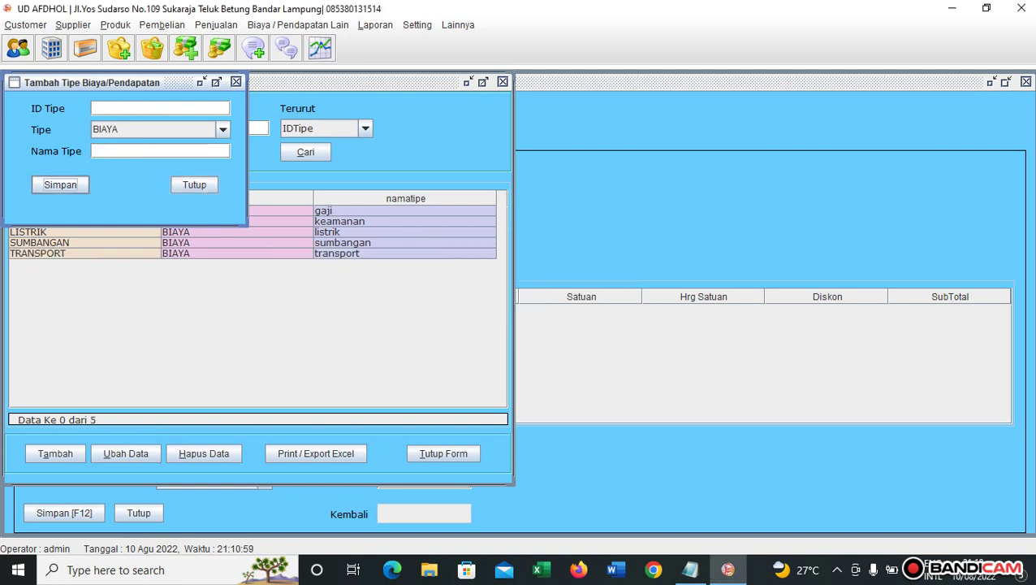
click(195, 185)
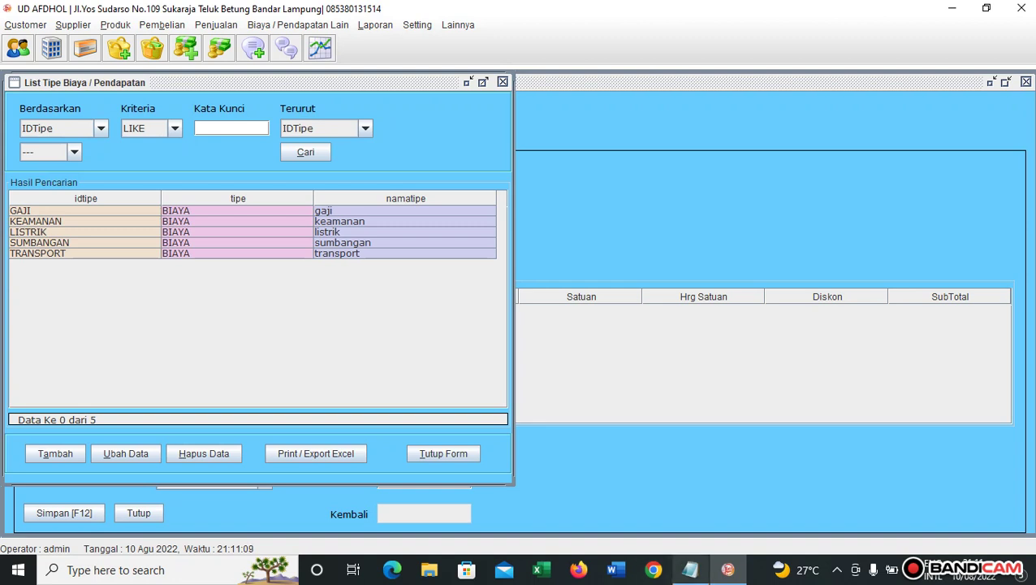
click(690, 569)
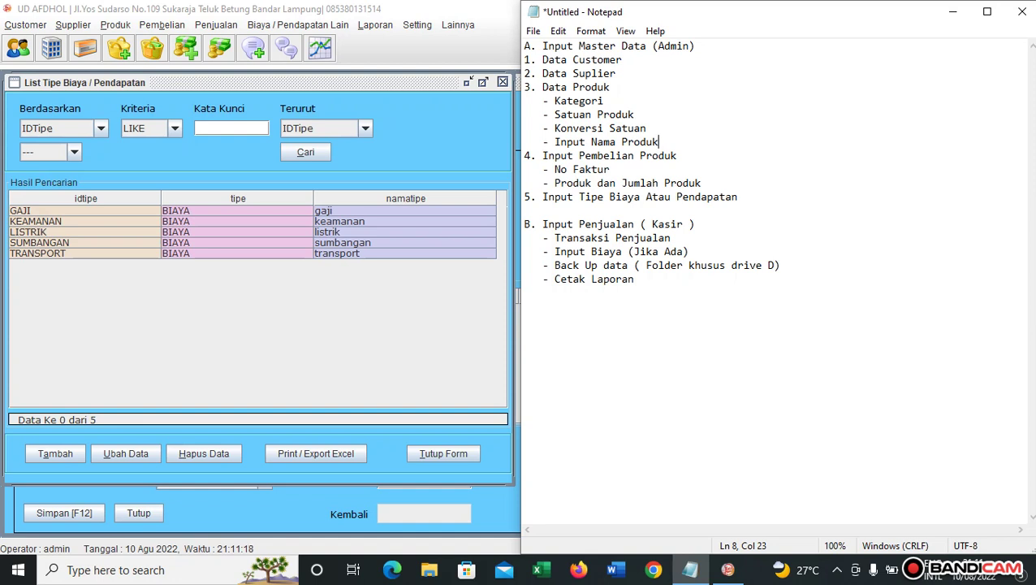
key(alt+Tab)
click(417, 25)
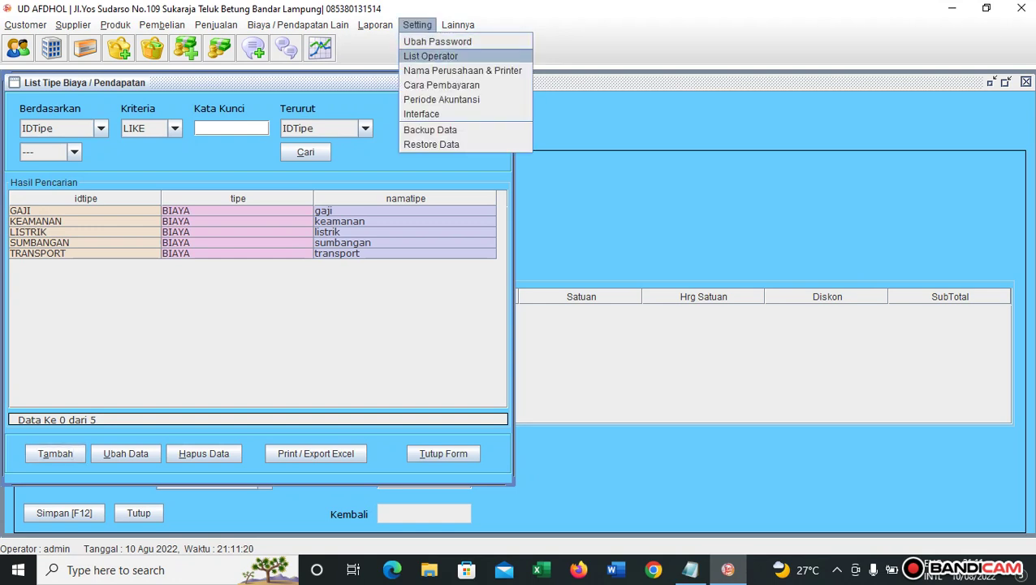
key(Up)
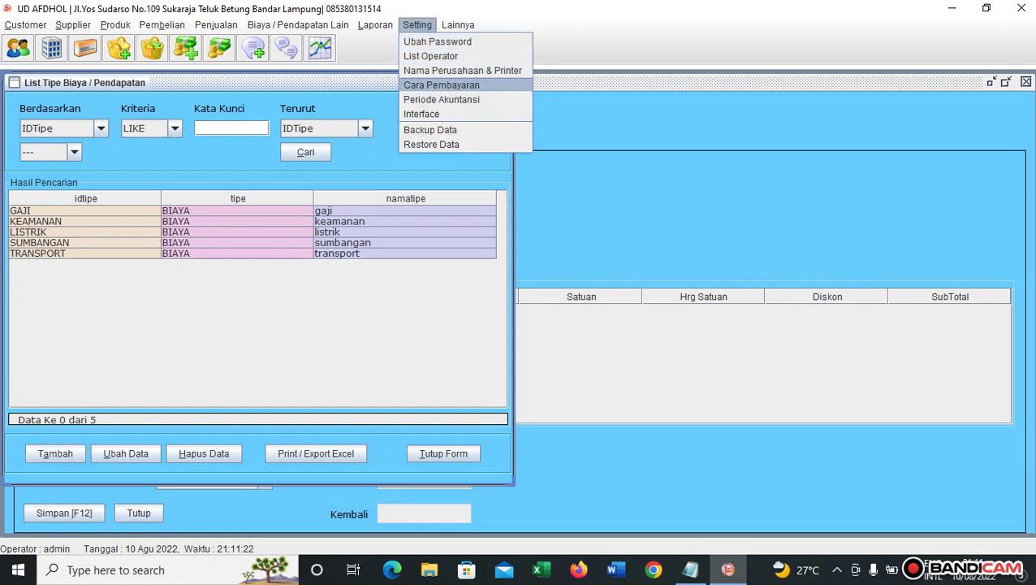
key(Up)
key(Return)
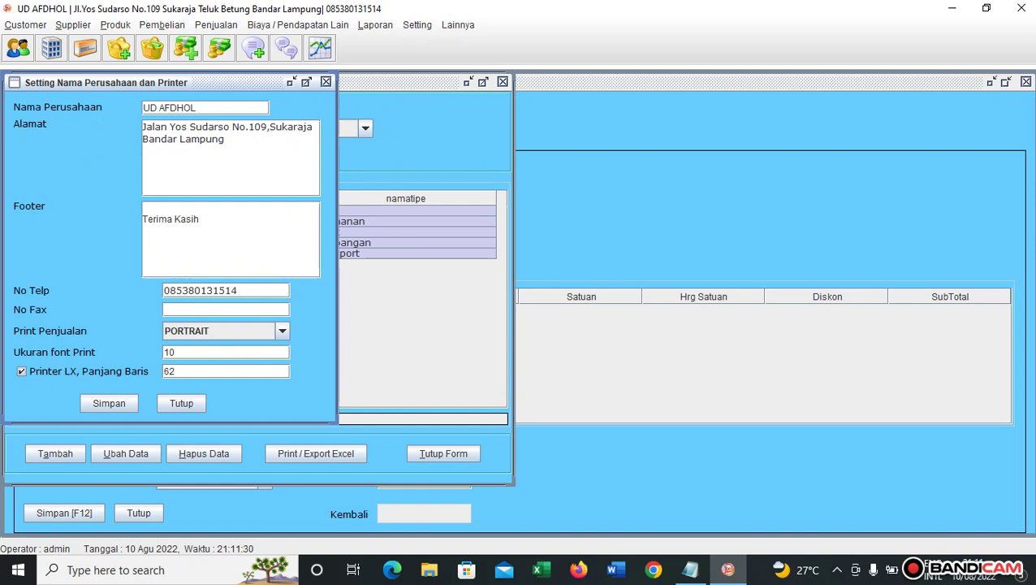
click(21, 372)
click(181, 403)
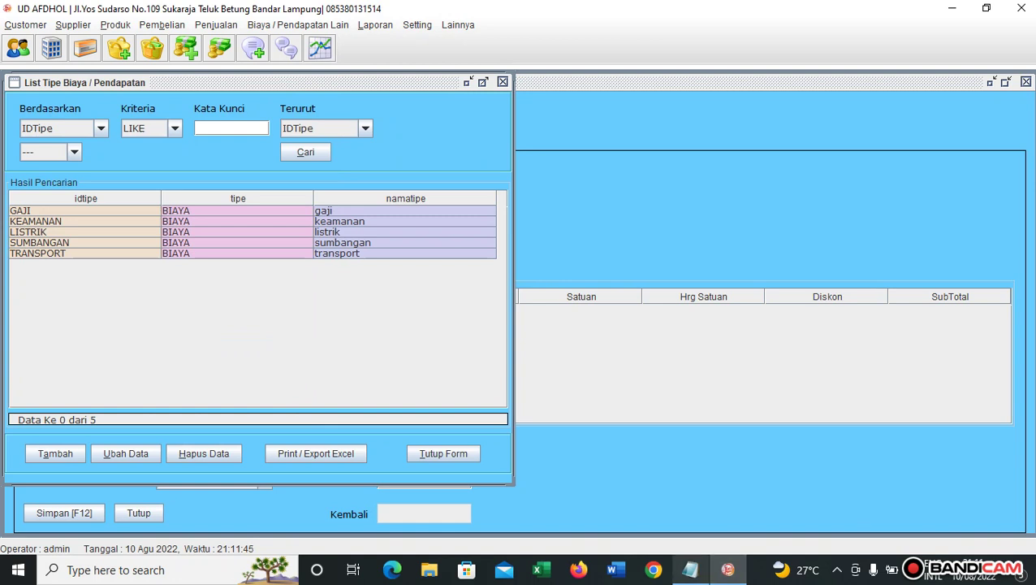
Check the Notepad list, switch back to the POS, and close the expense type list.
click(691, 570)
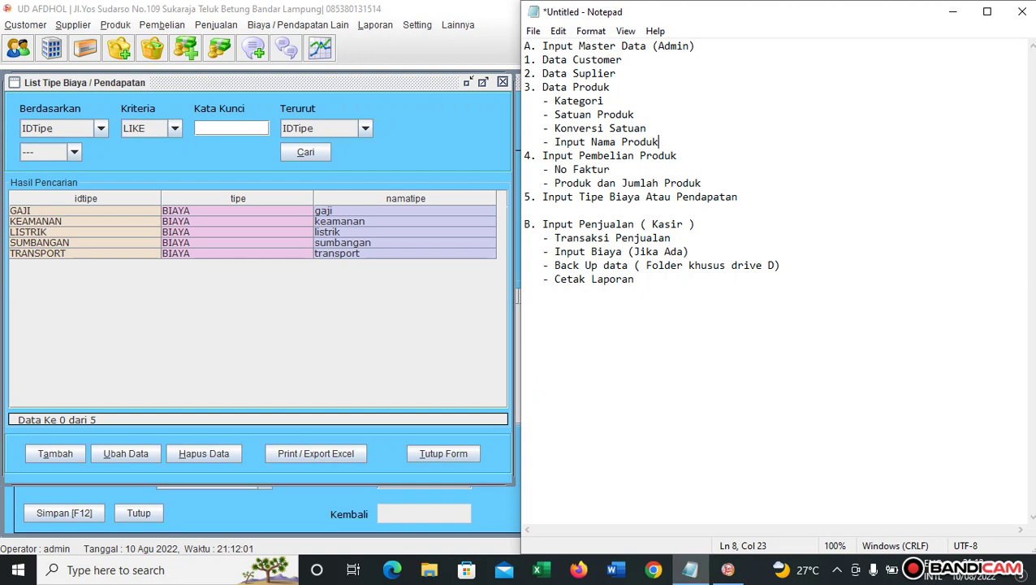
key(alt+Tab)
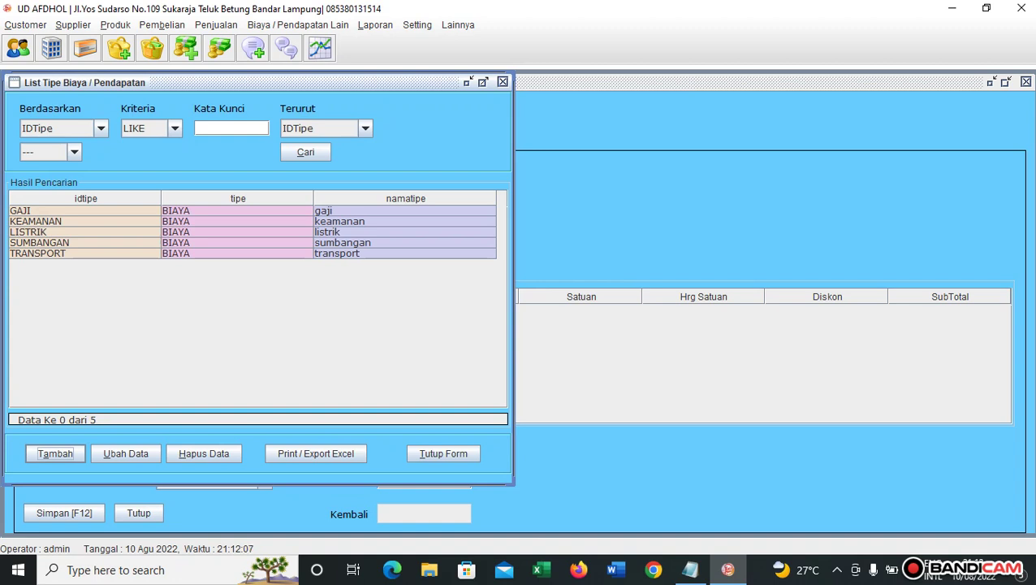
key(alt+t)
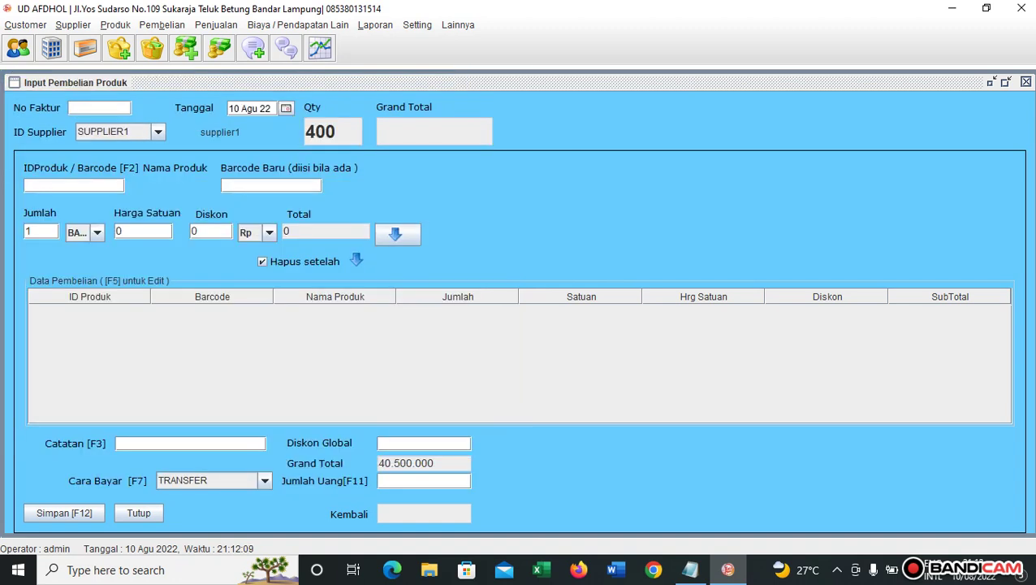